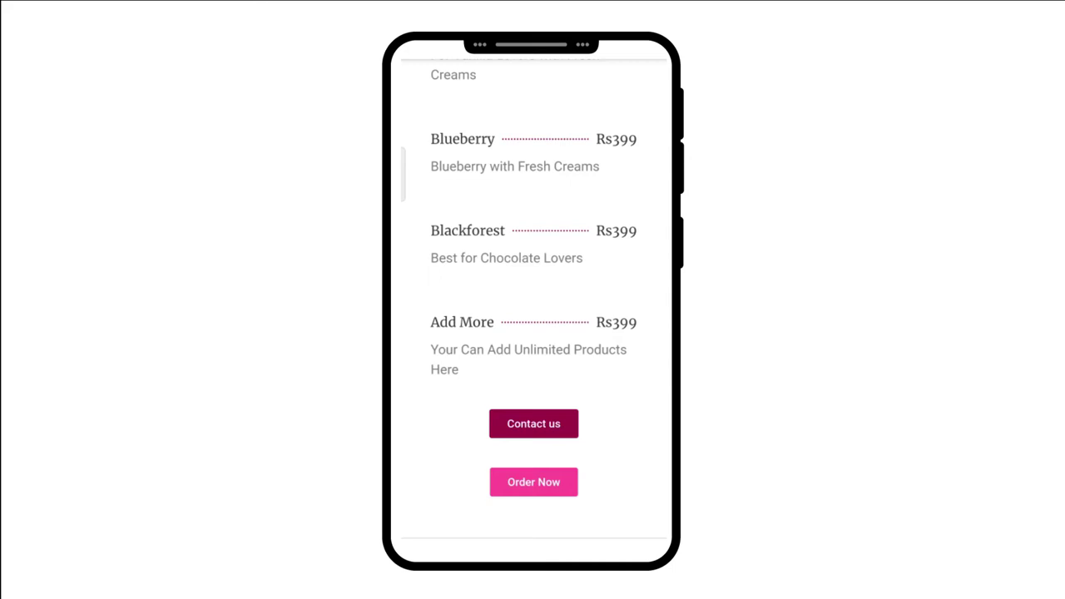
Use Order Now to open a WhatsApp chat prefilled with 'Hello! I want to Order this Cake'.
left_click(545, 482)
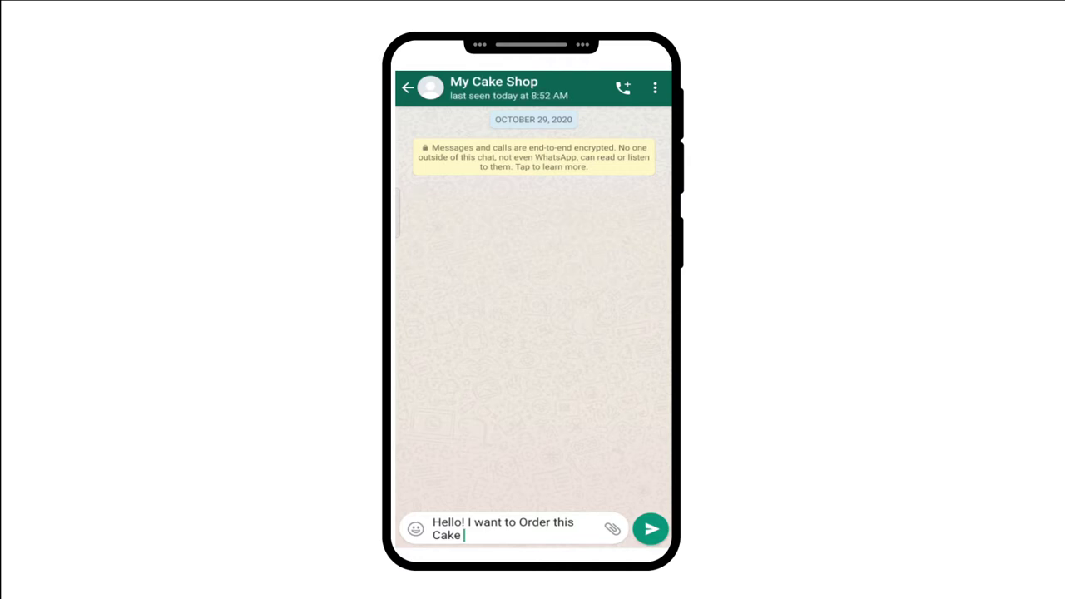
Send the 'Hello! I want to Order this Cake' message to My Cake Shop.
key("Return")
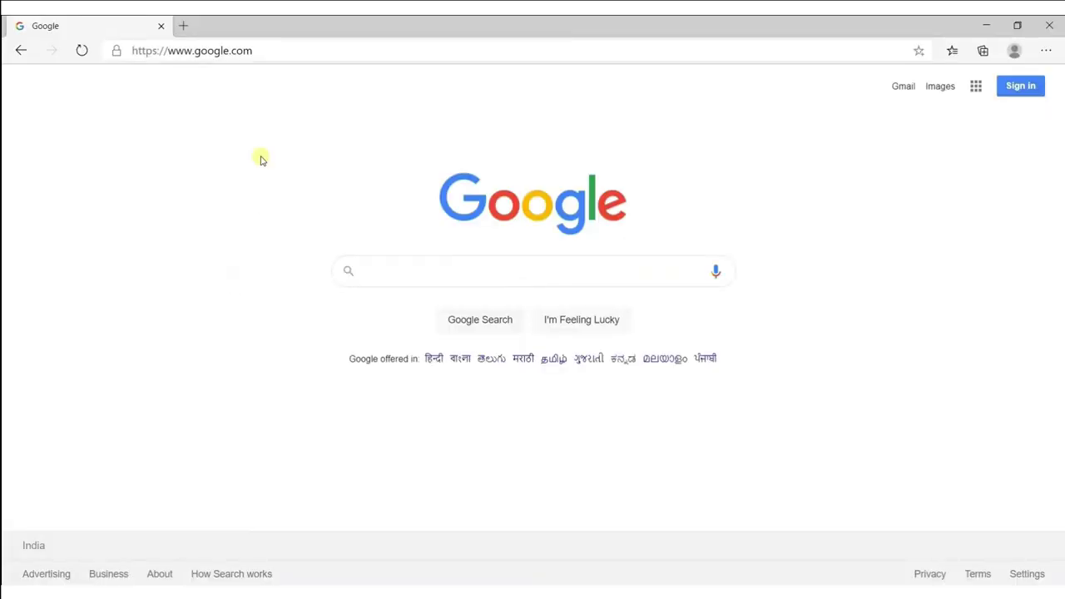
left_click(270, 51)
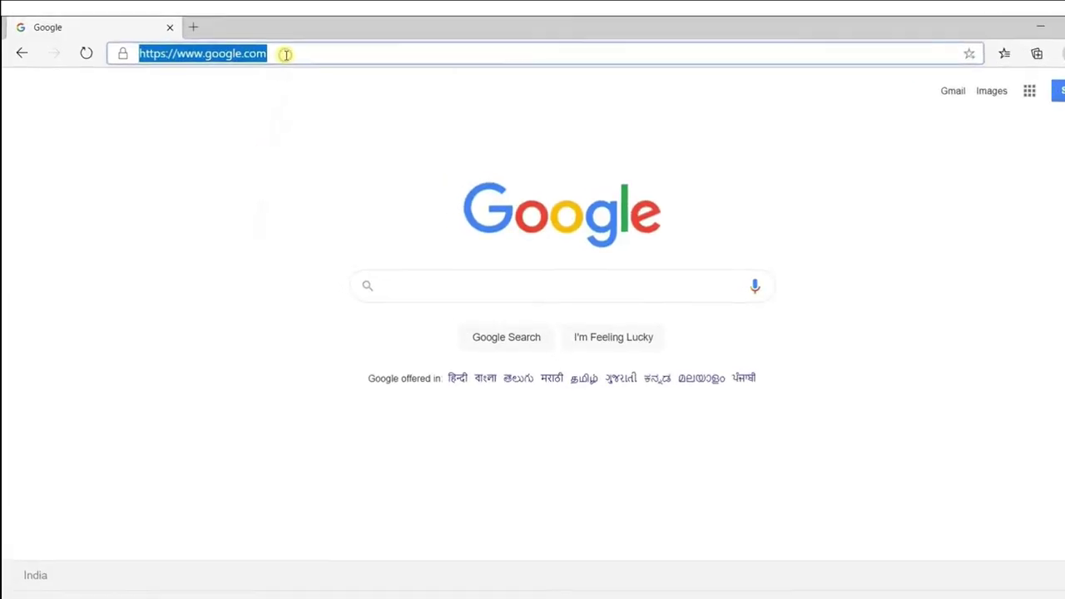
type("www.easify")
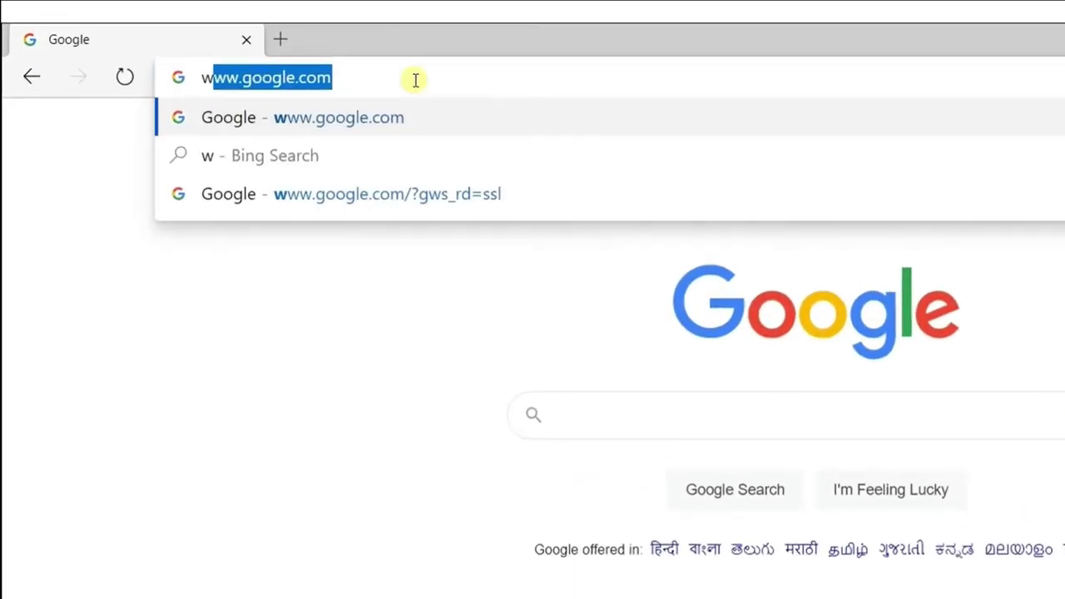
type(".tech")
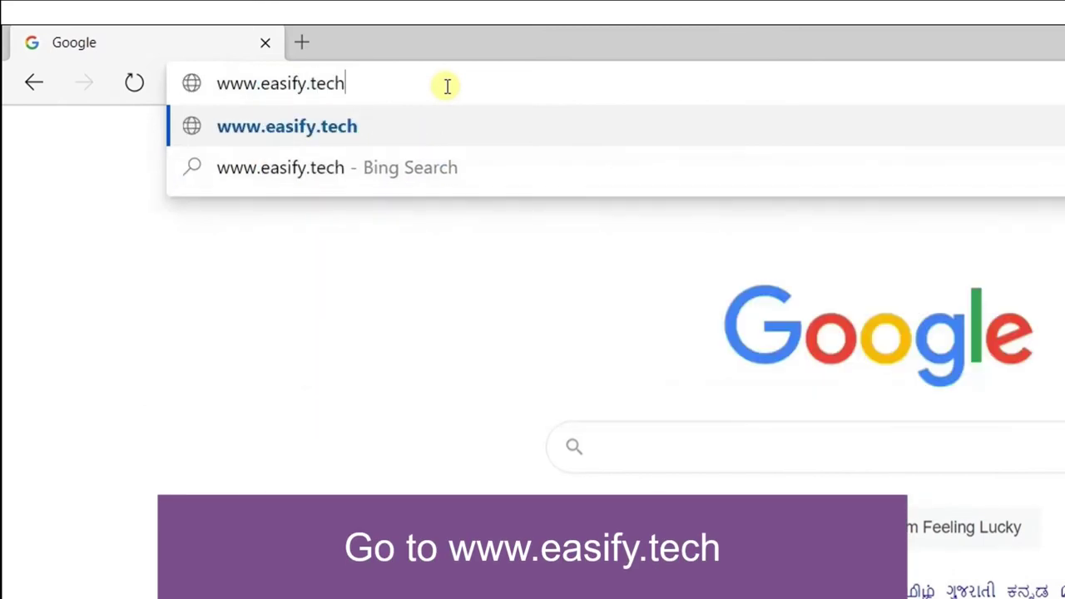
key("Return")
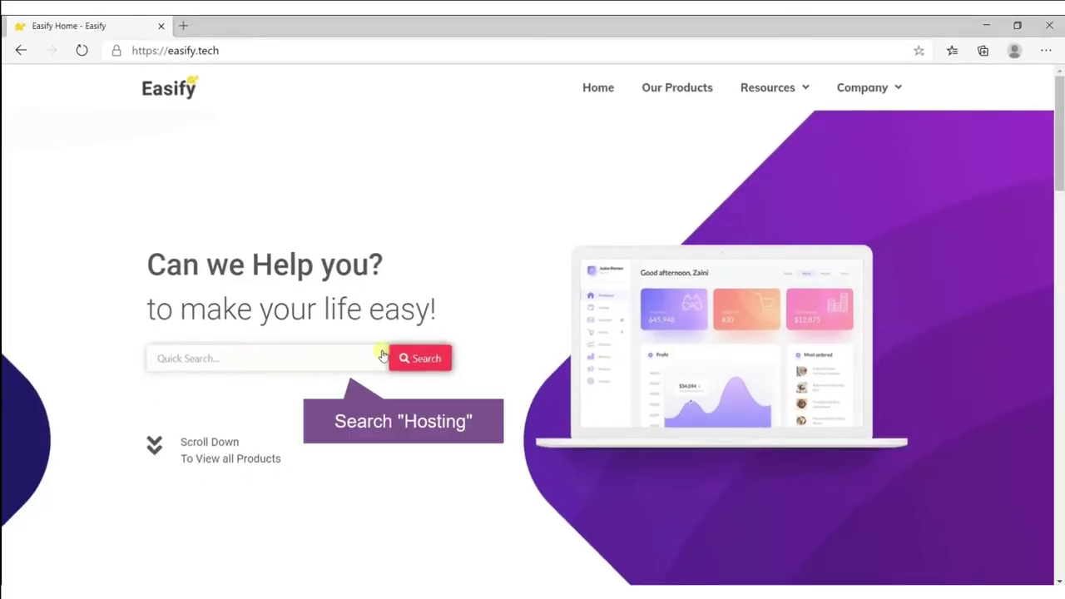
Search Easify for 'hosting' and follow the small-website recommendation to Hostinger.
left_click(209, 351)
type("hosting")
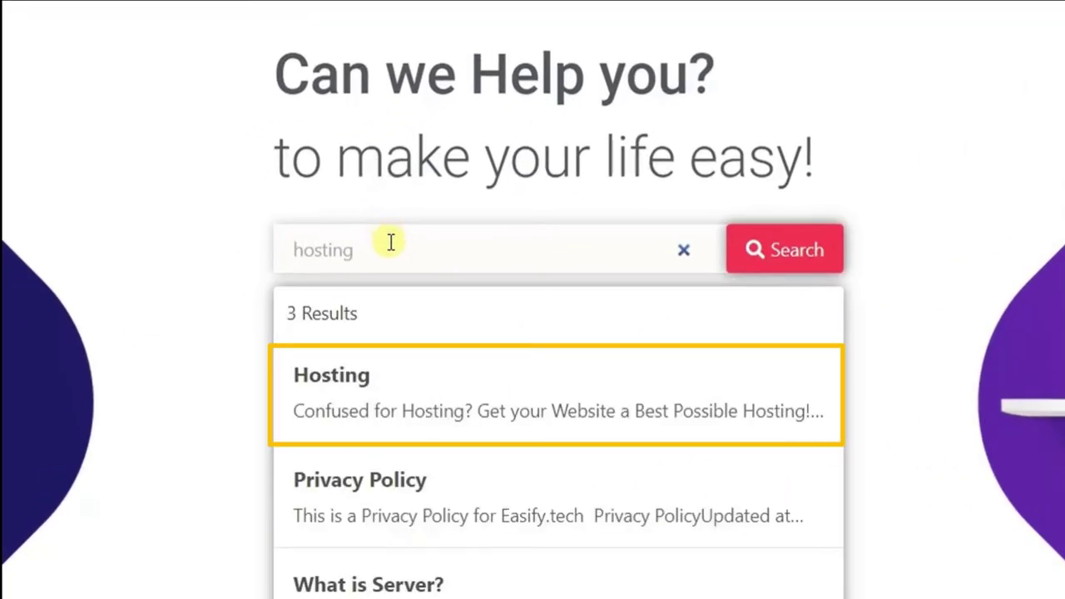
left_click(416, 407)
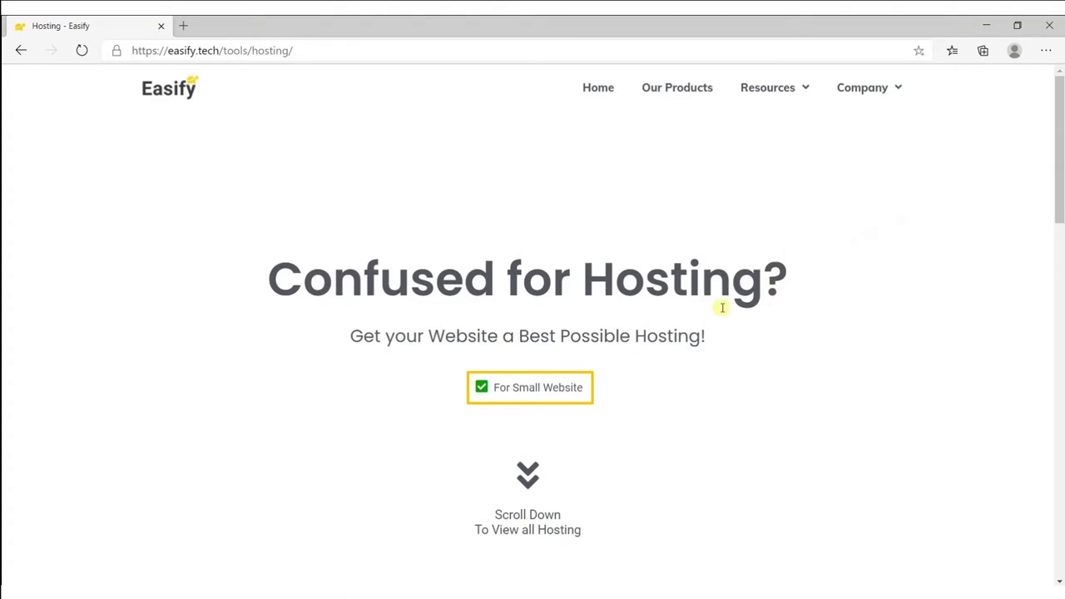
left_click(550, 386)
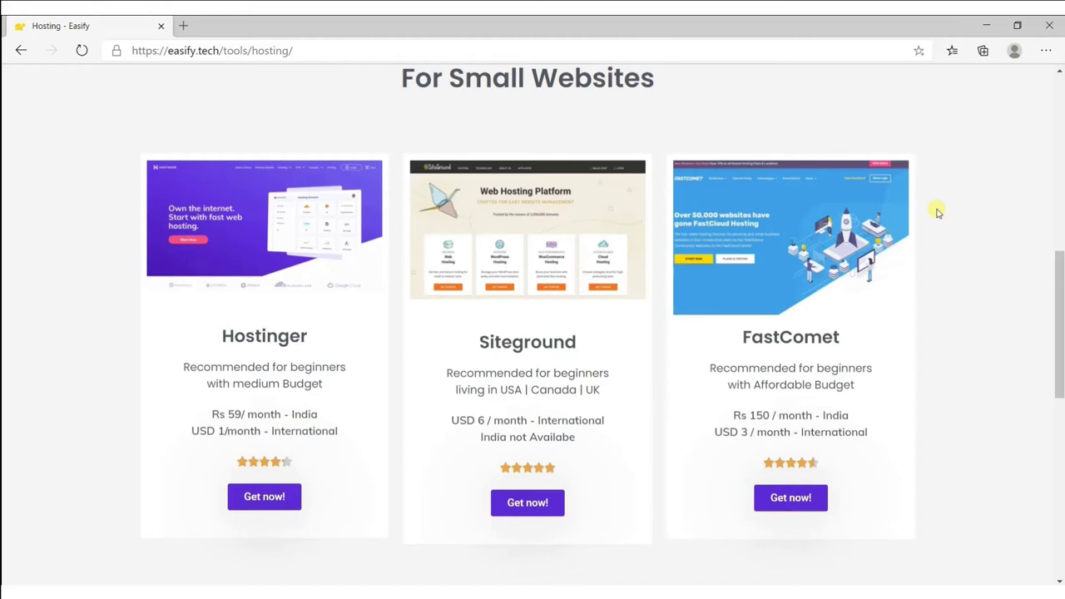
left_click(276, 495)
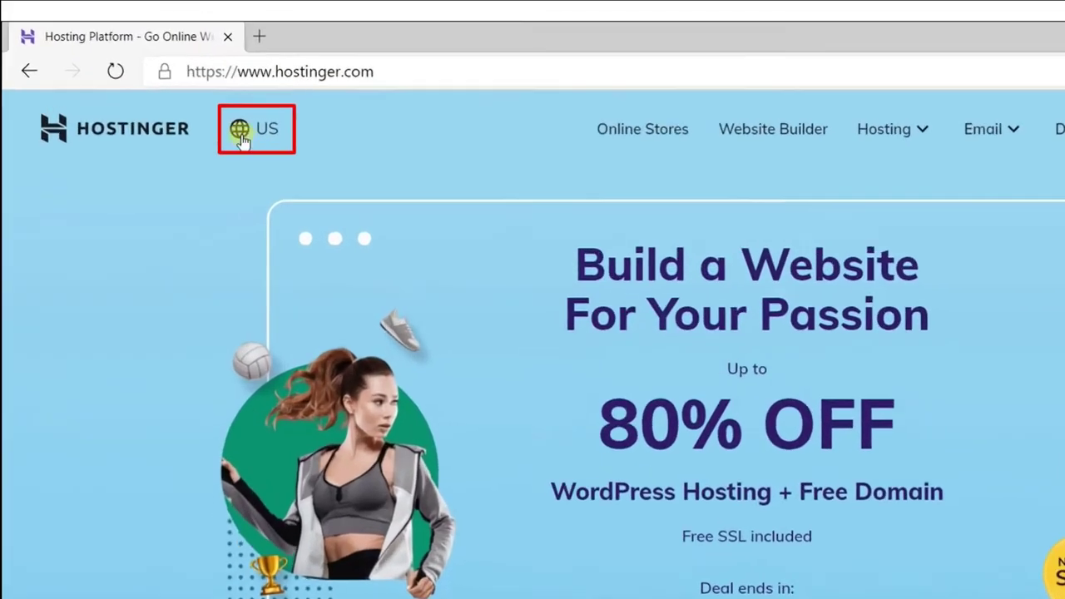
Switch Hostinger to India and add Single Web Hosting from Shared Web Hosting to the cart.
left_click(167, 91)
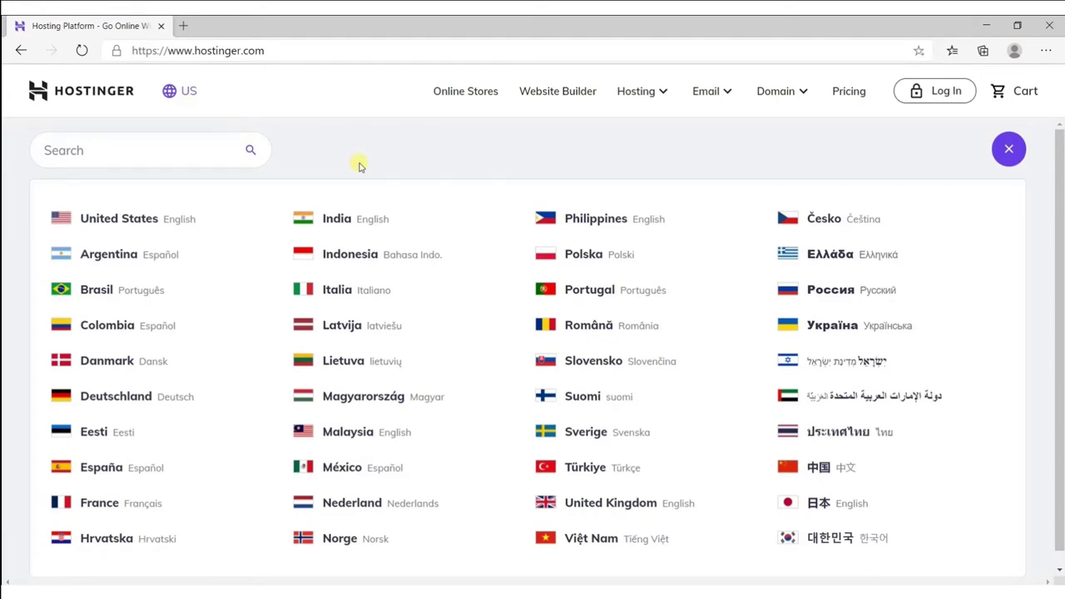
left_click(344, 221)
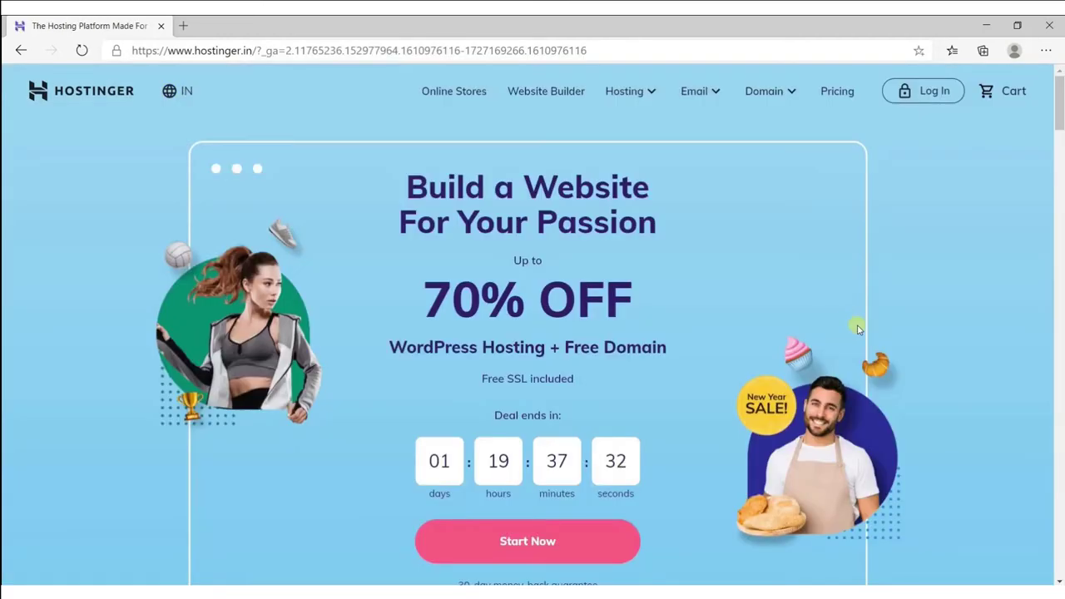
left_click(623, 91)
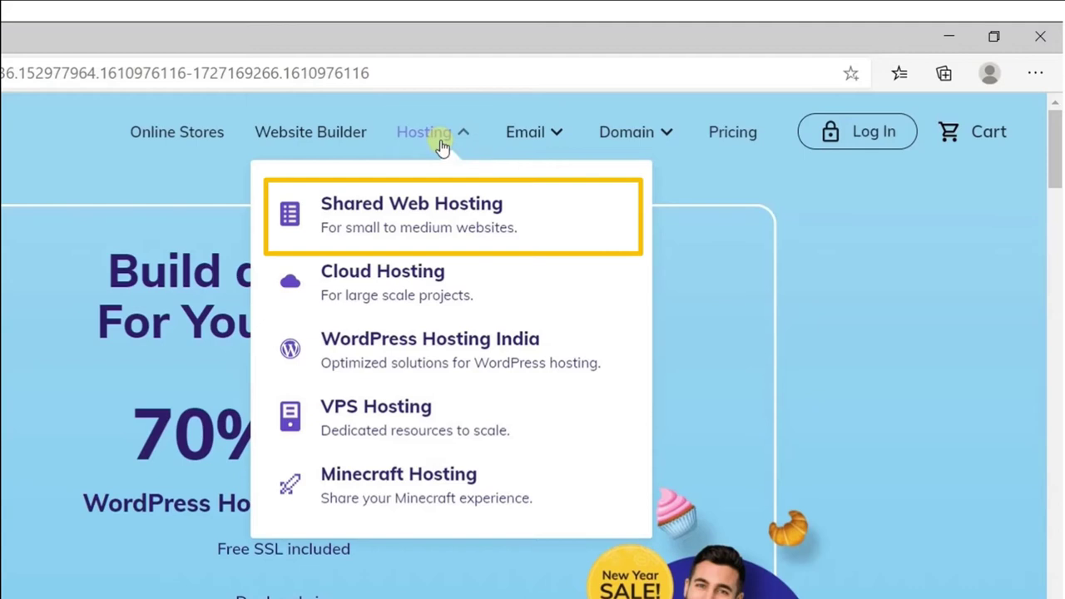
left_click(418, 223)
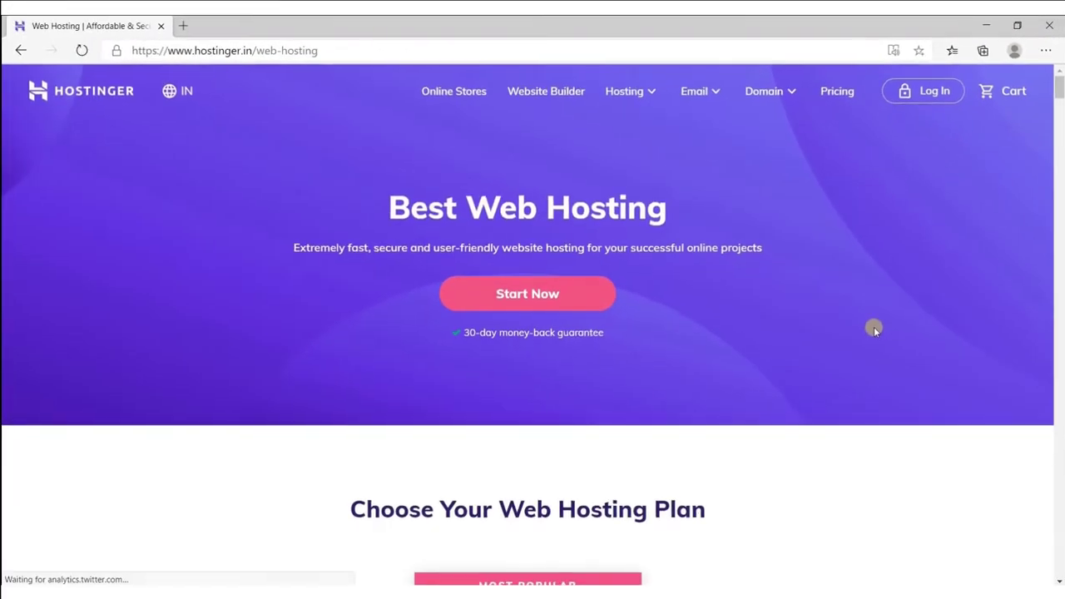
left_click(506, 305)
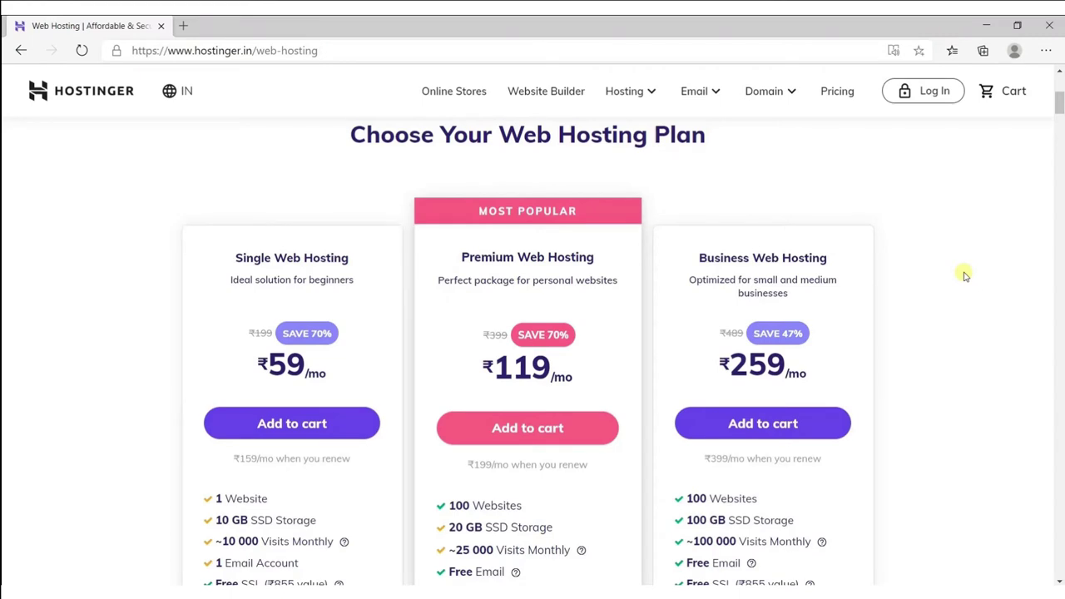
left_click(313, 429)
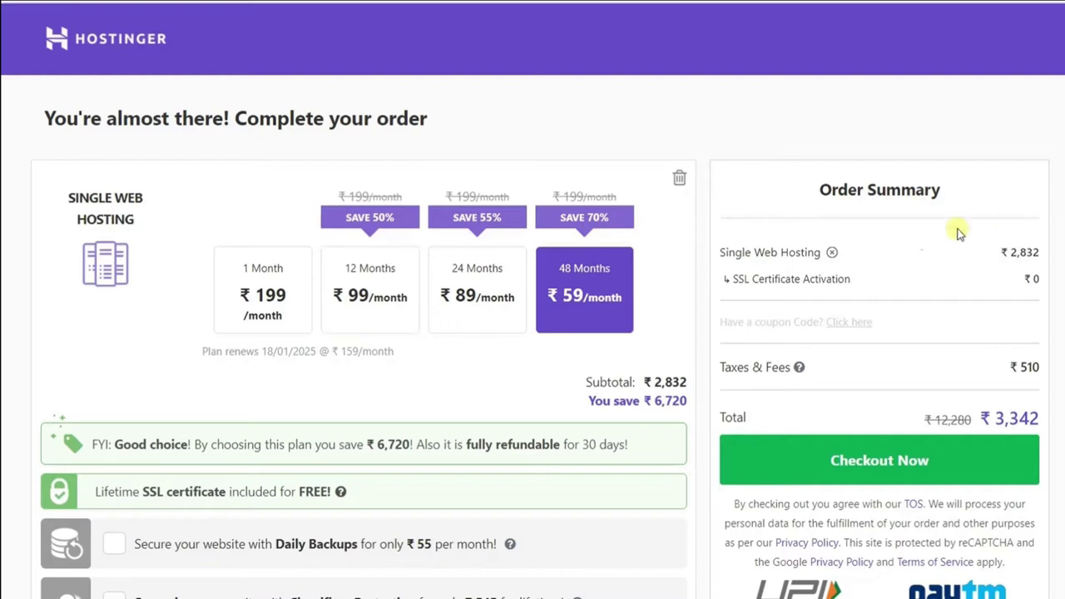
Change the term to 12 months and search quicklearning.com, which is taken.
left_click(382, 321)
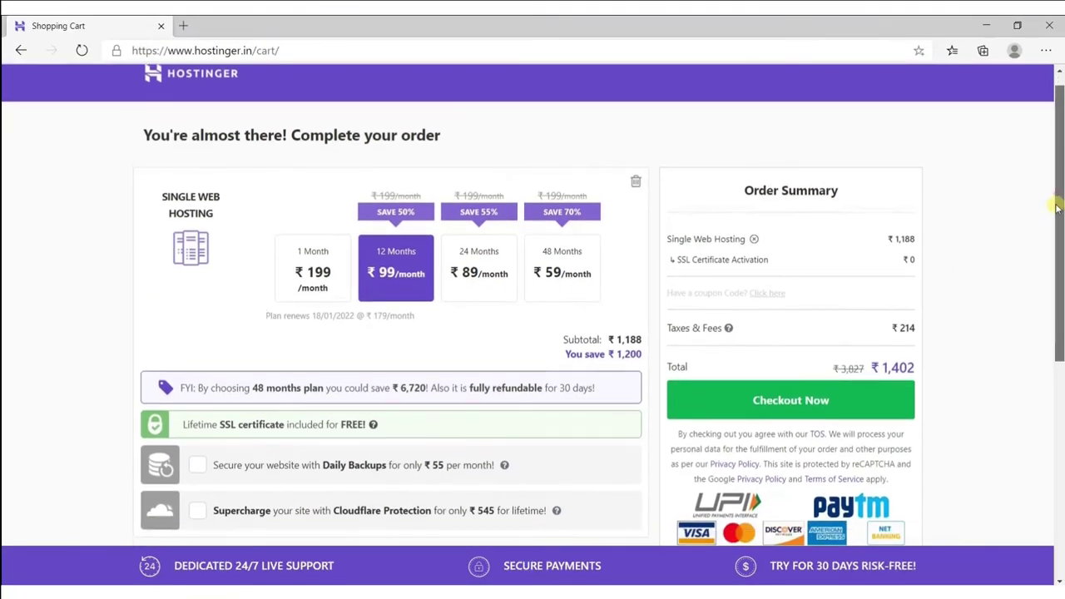
left_click_drag(1055, 208, 1040, 316)
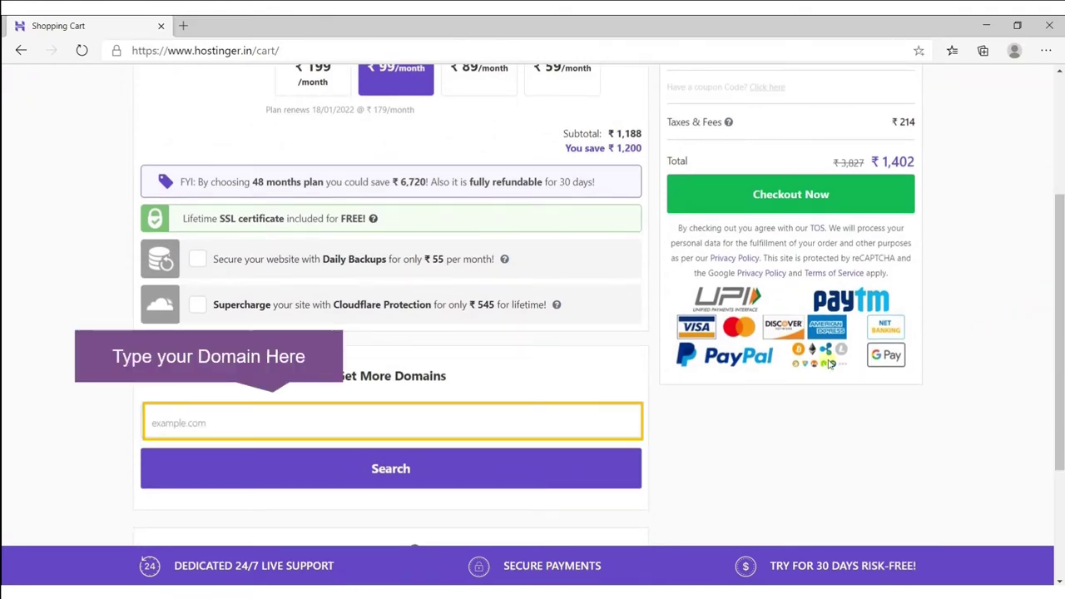
left_click(546, 417)
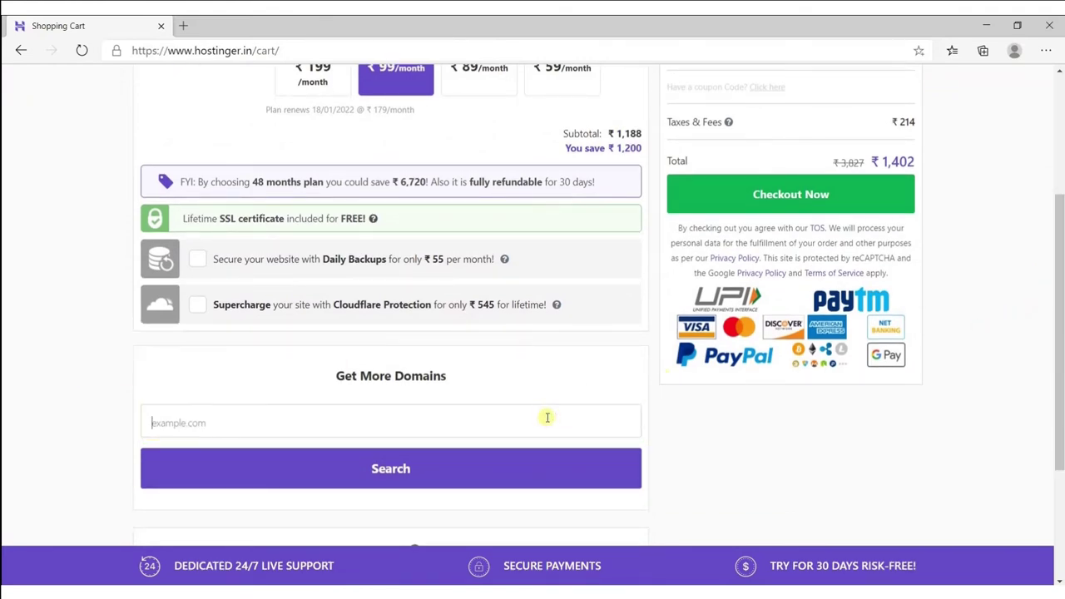
type("quicklearn")
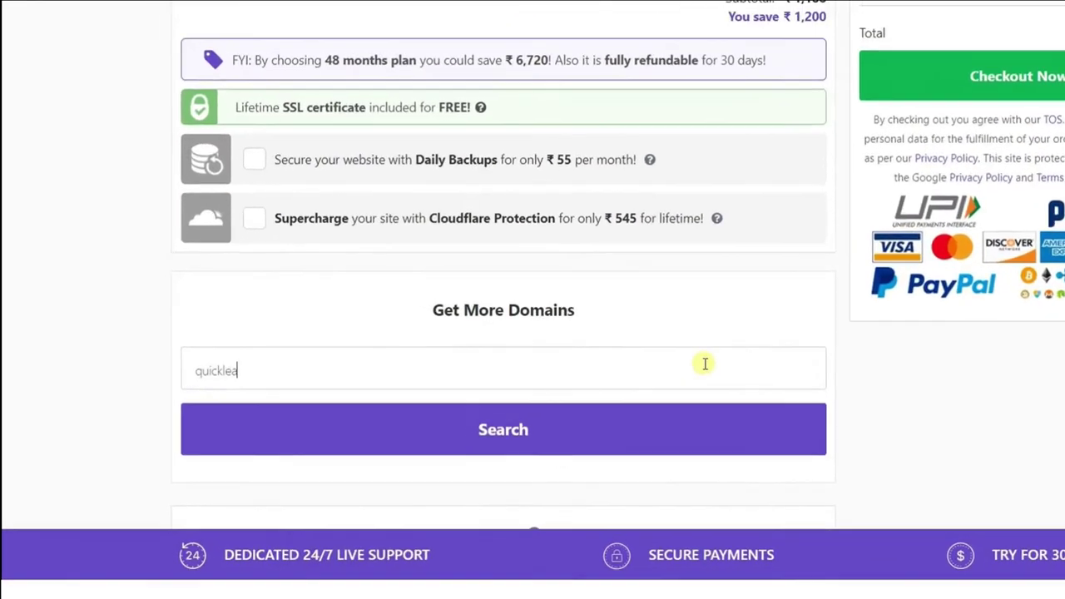
type("ing.com")
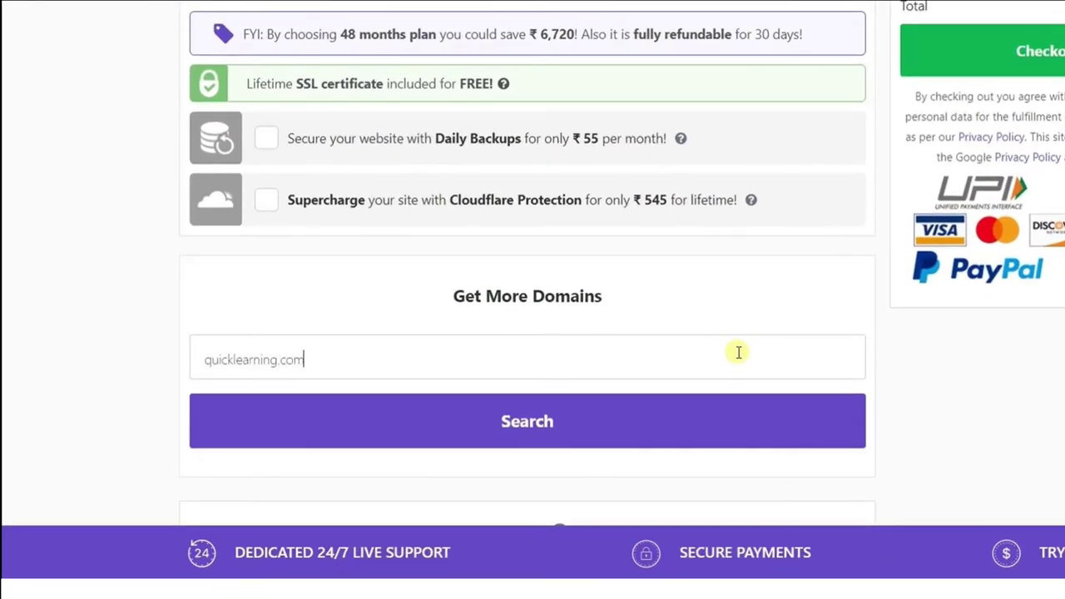
left_click(555, 421)
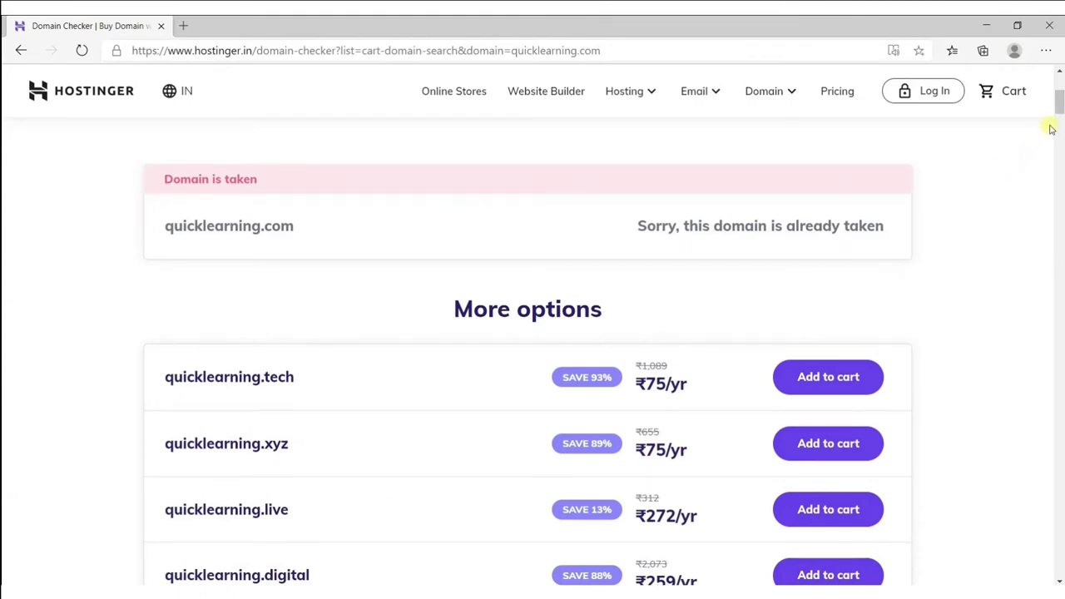
Search thequicklearning.com instead, add it to the cart and return to the cart.
left_click_drag(1060, 110, 1060, 93)
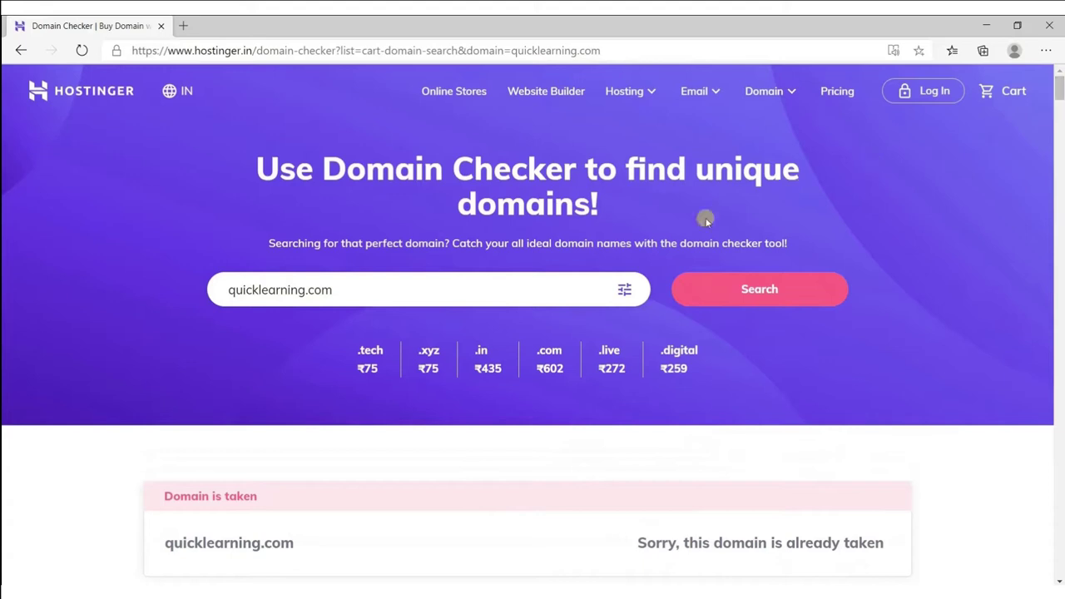
left_click_drag(349, 292, 202, 308)
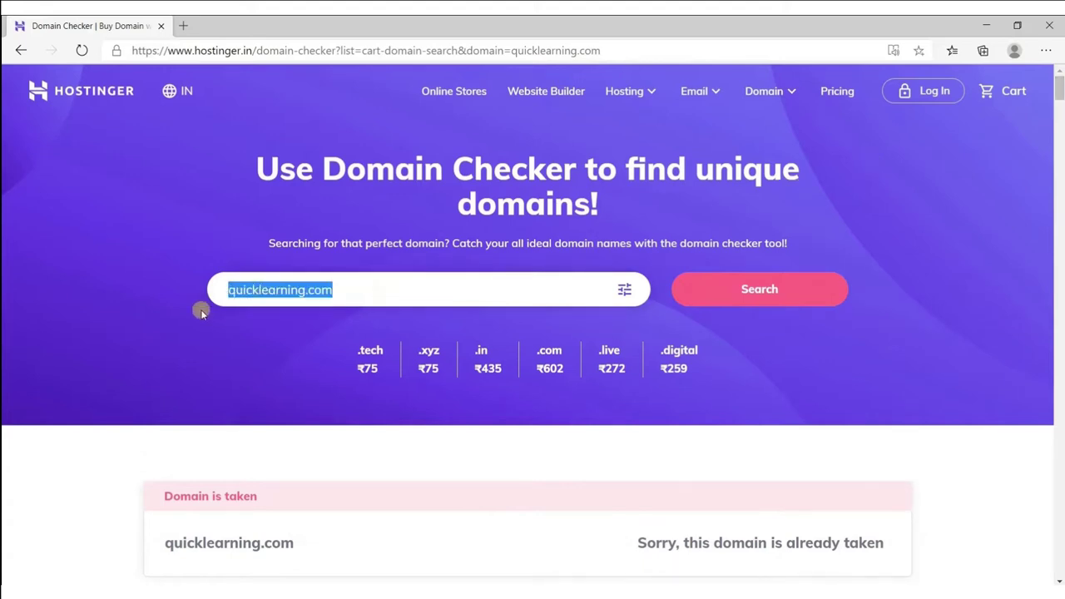
key("BackSpace")
type("the")
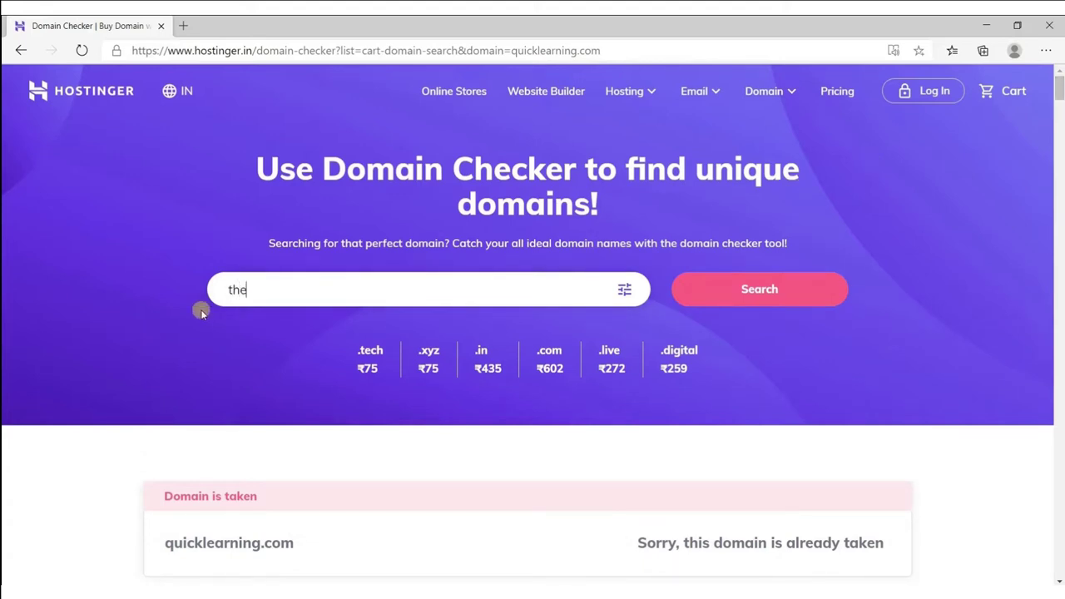
type("quicklearning.com")
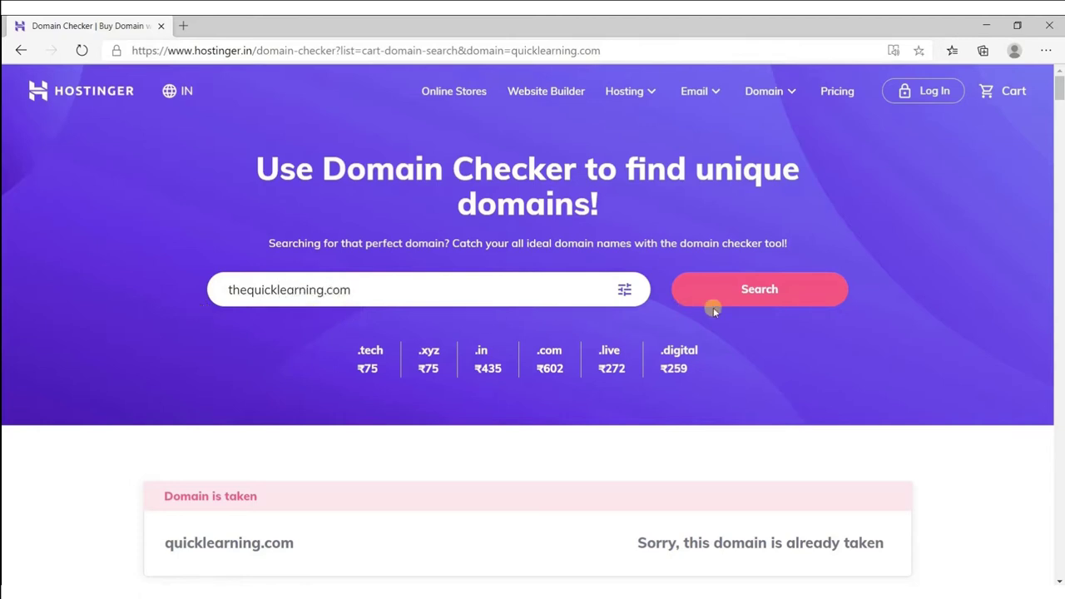
left_click(739, 301)
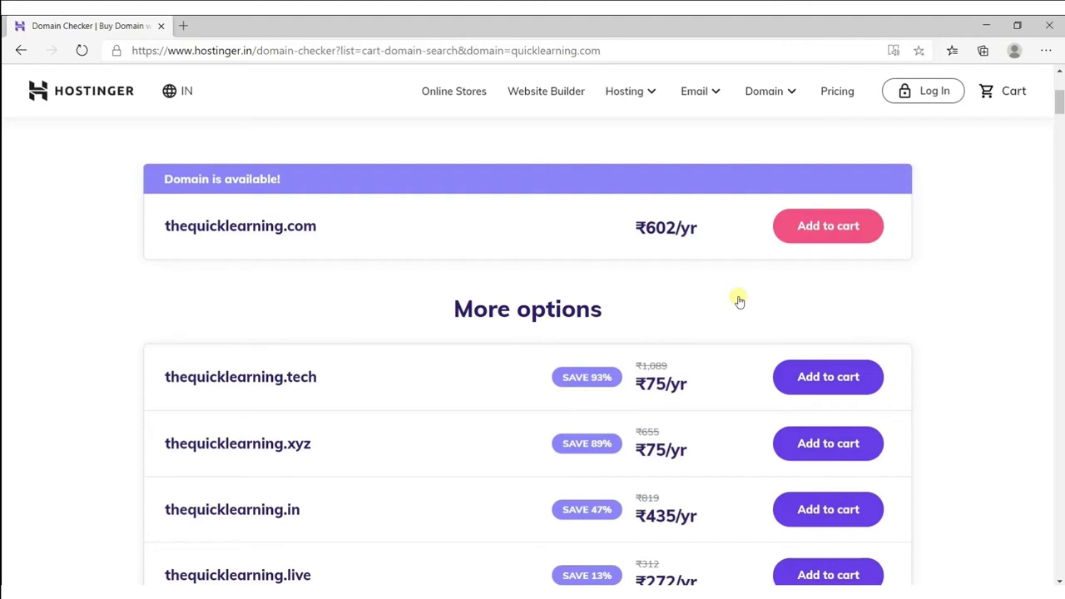
left_click(828, 236)
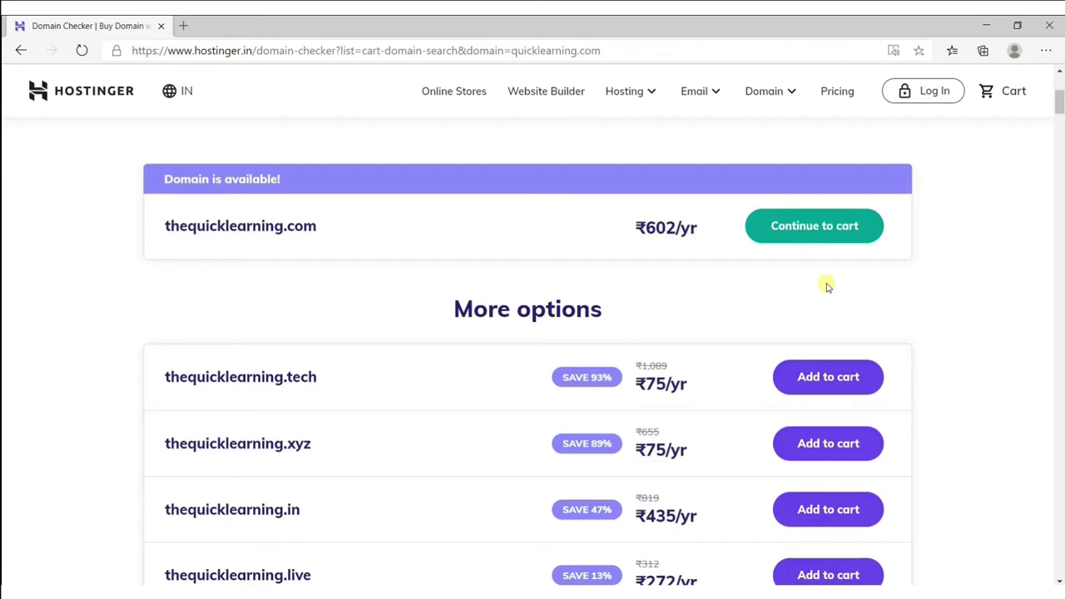
left_click(813, 240)
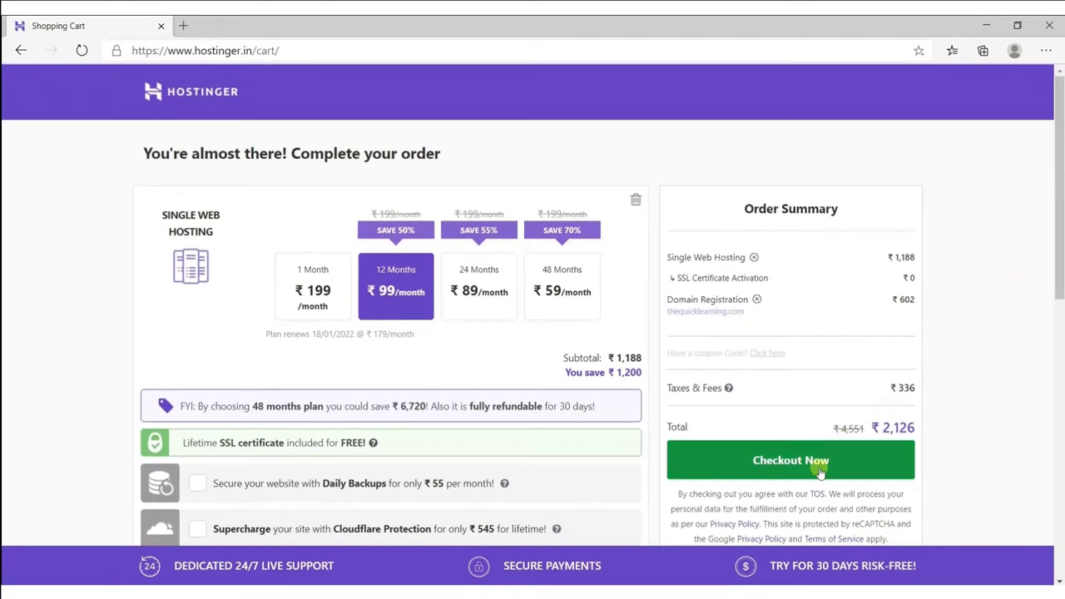
Check out and create a Hostinger account with a username, e-mail and password.
left_click(819, 472)
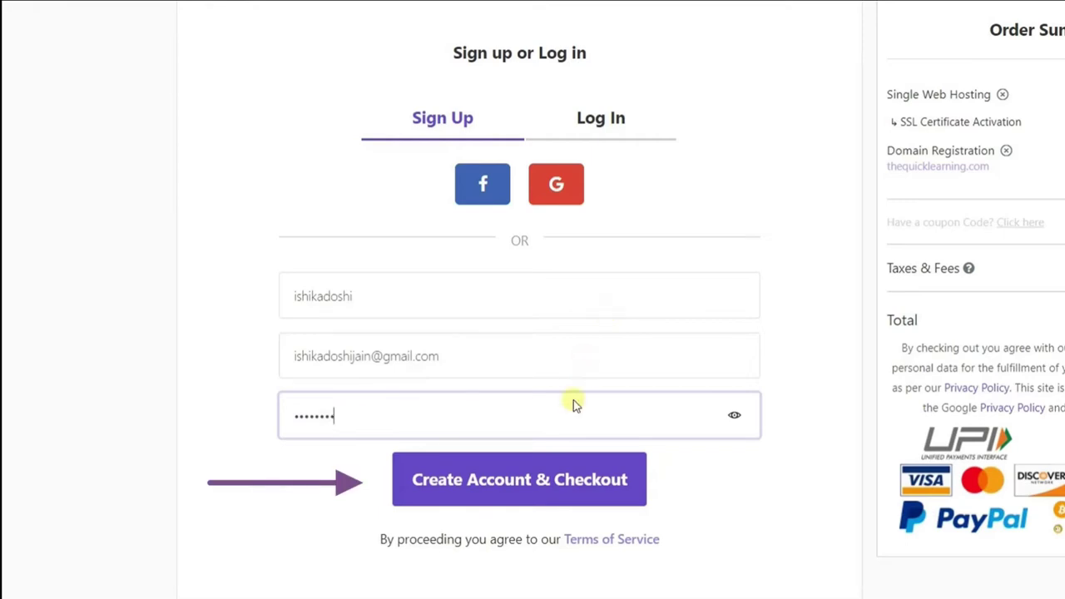
left_click(563, 497)
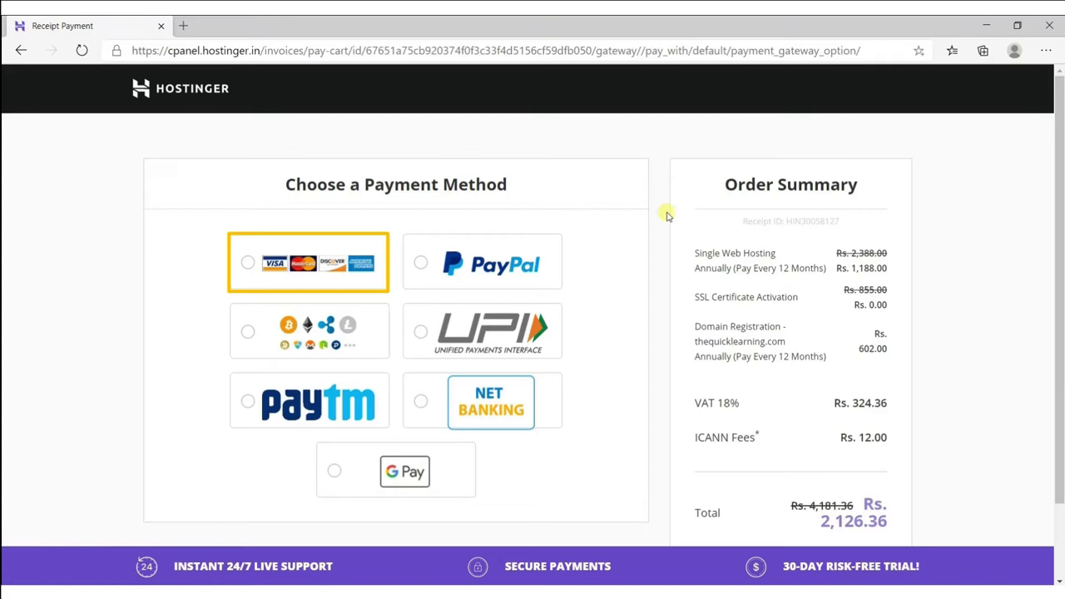
Pay the ₹2,126.36 order by credit card.
left_click(266, 276)
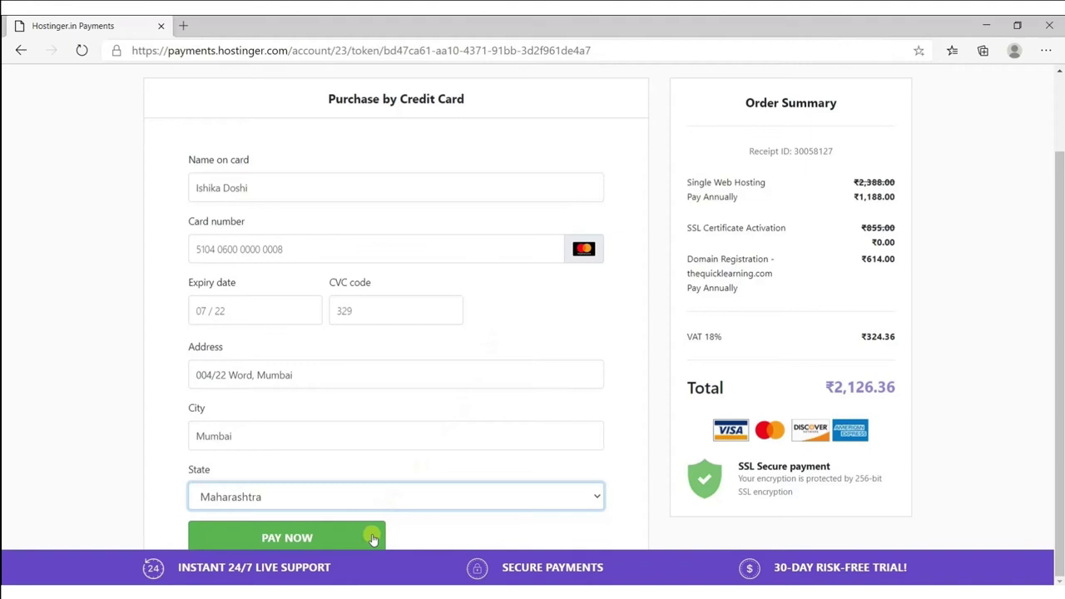
left_click(373, 539)
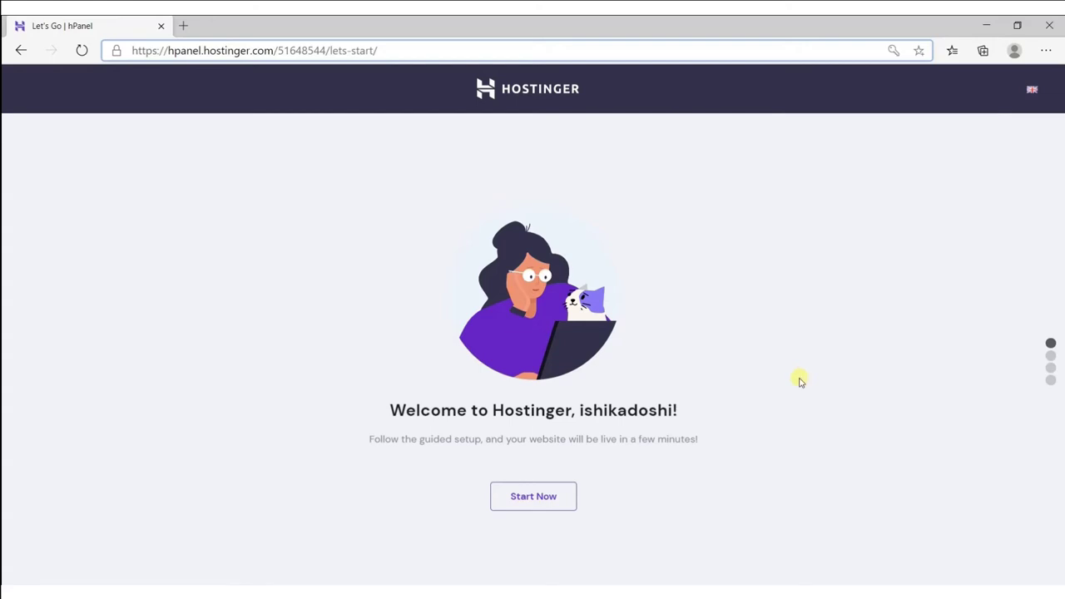
Register thequicklearning.com with the owner's contact details, then pick Build a New Website.
left_click(526, 507)
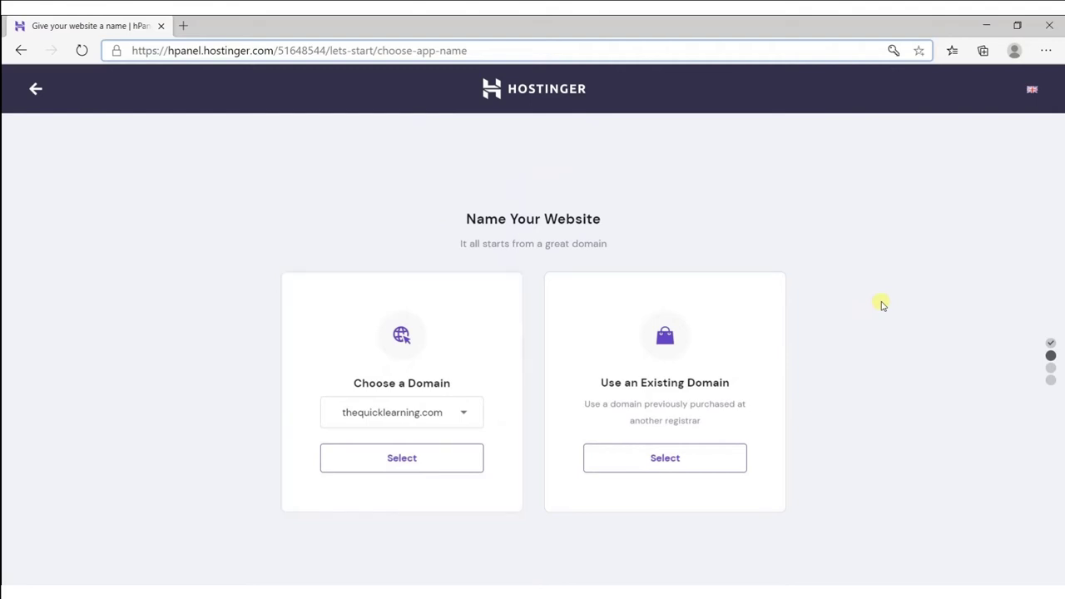
left_click(439, 471)
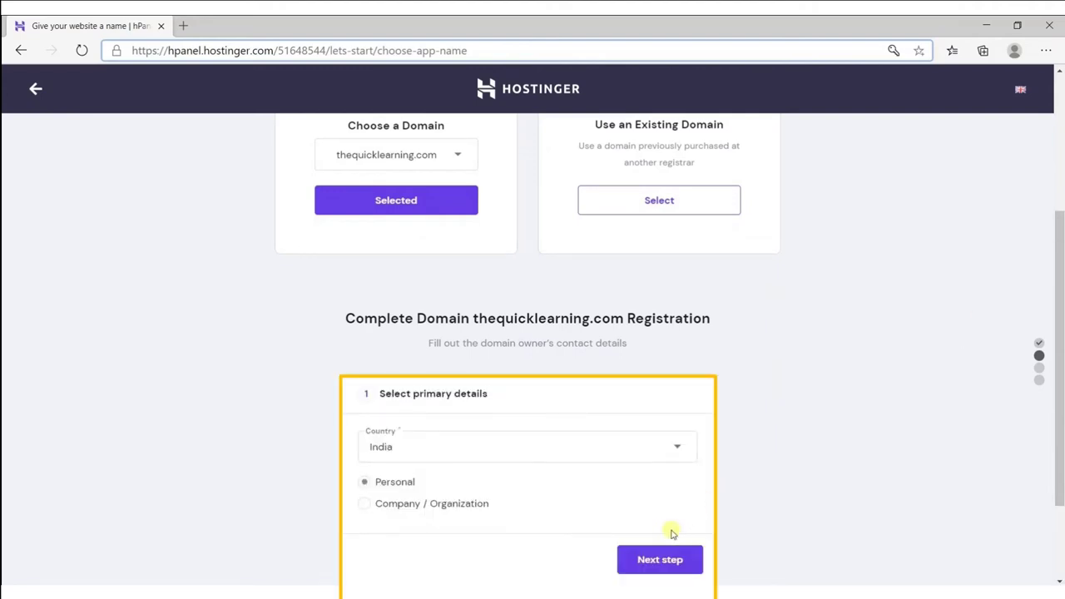
left_click(663, 561)
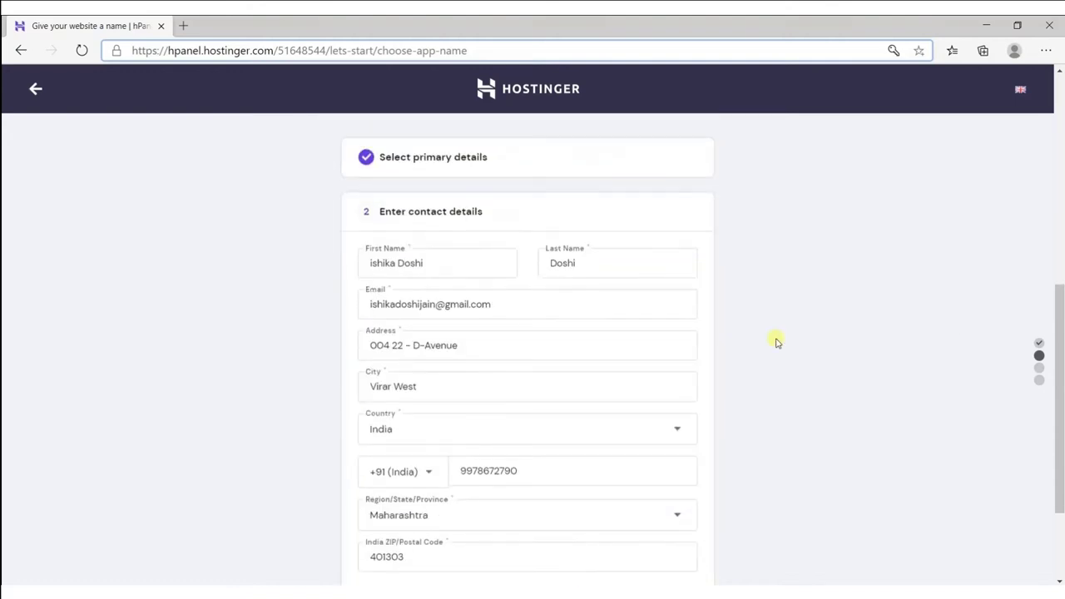
scroll(773, 340, "down", 1)
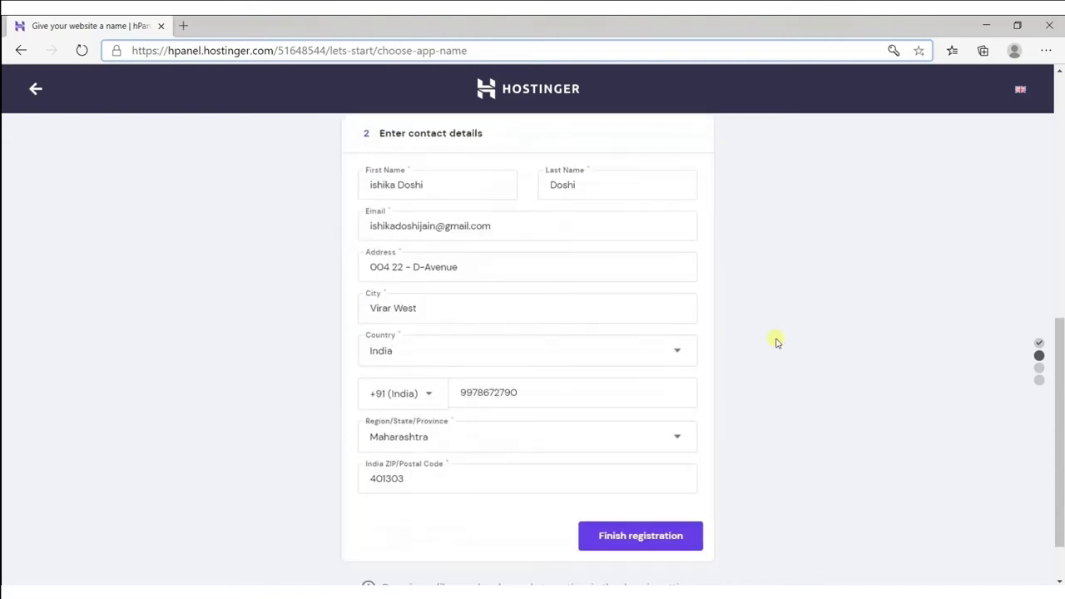
left_click(660, 538)
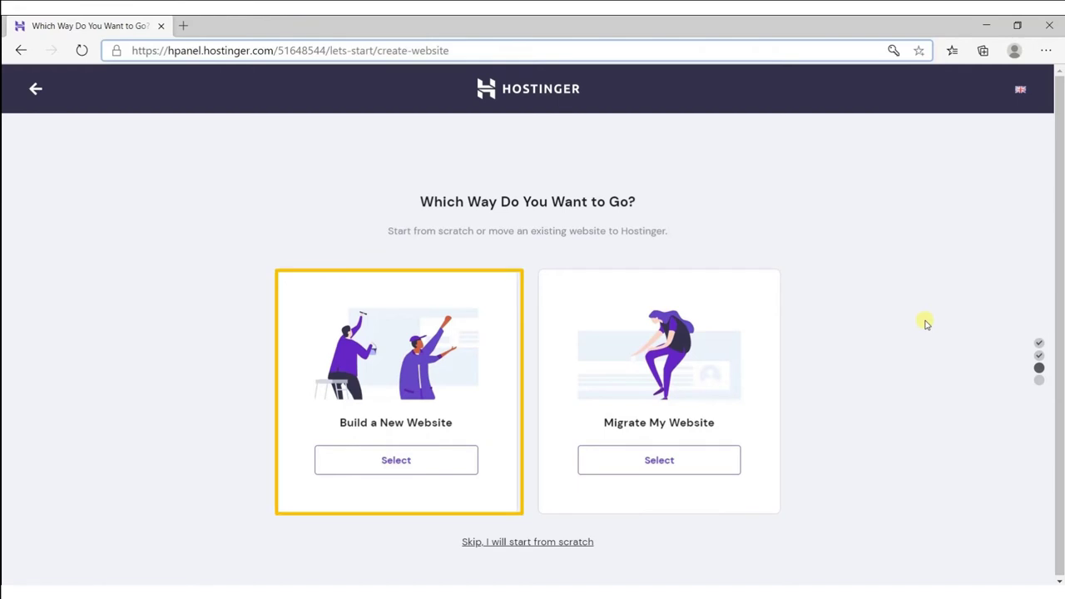
left_click(423, 472)
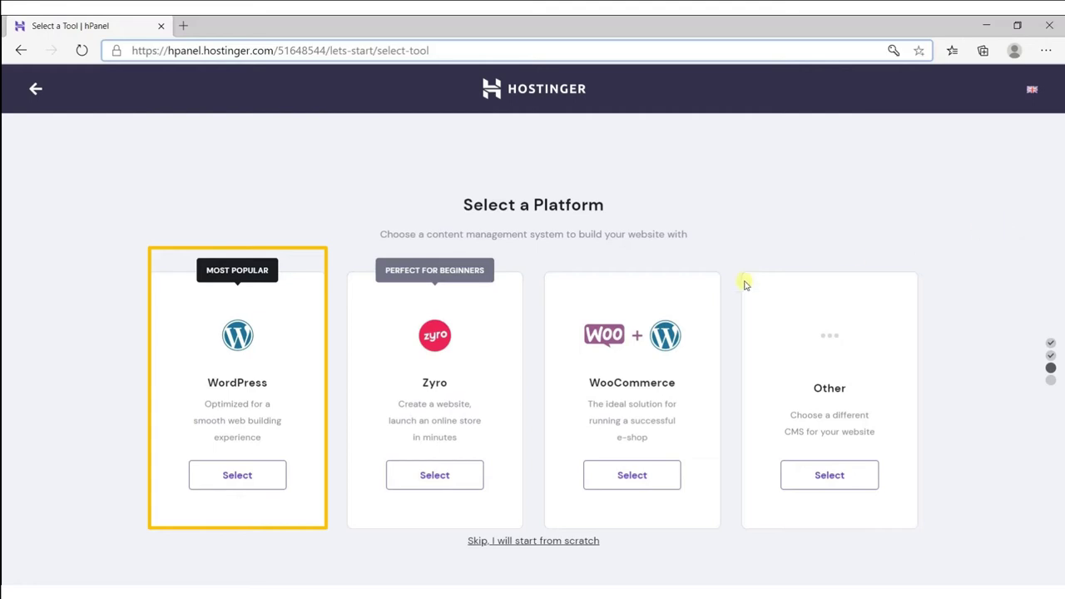
Pick WordPress, set the WordPress admin password, and continue to the template choice.
left_click(266, 481)
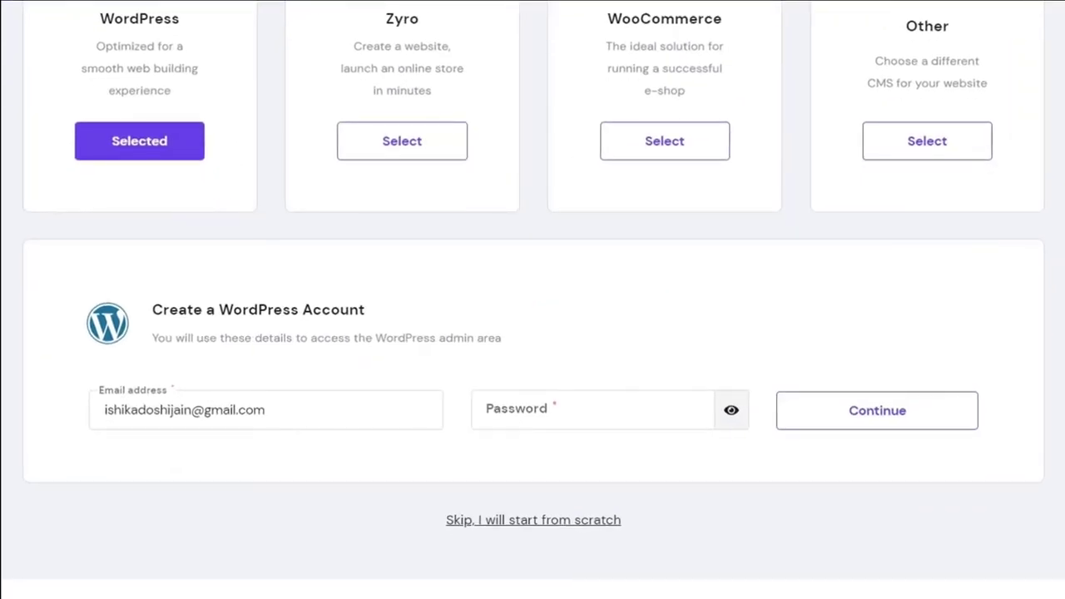
type("********")
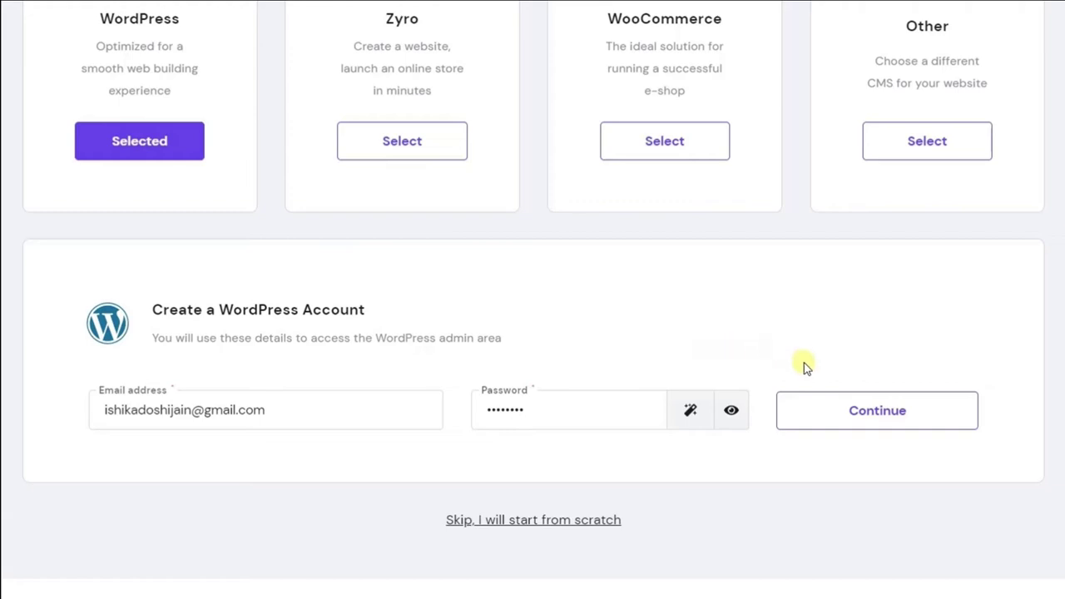
left_click(857, 436)
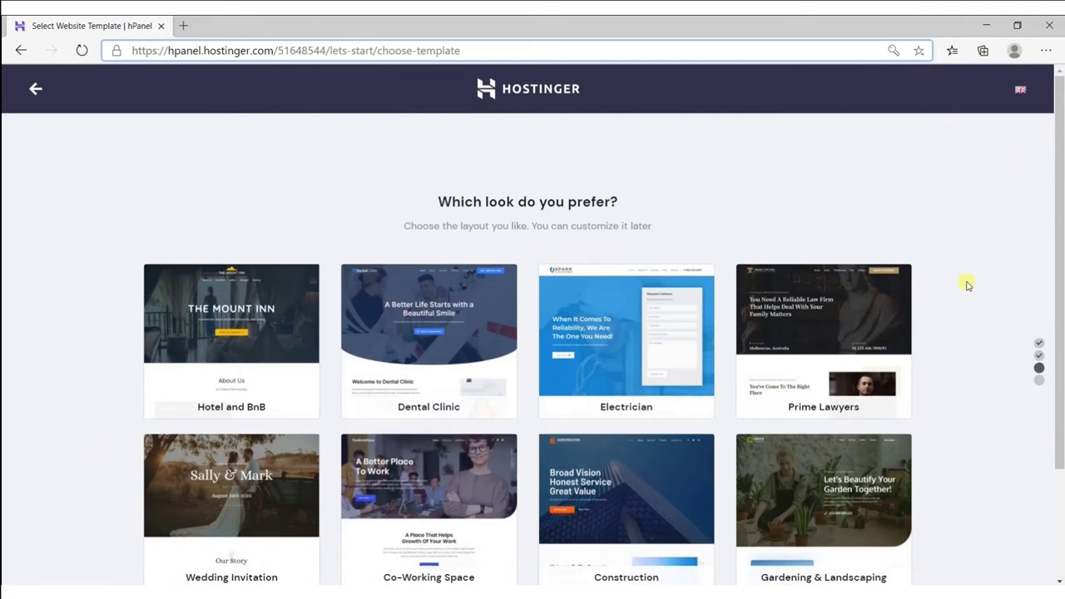
Skip the Hostinger template choice and finish setup so thequicklearning.com is reported ready.
scroll(1046, 255, "down", 3)
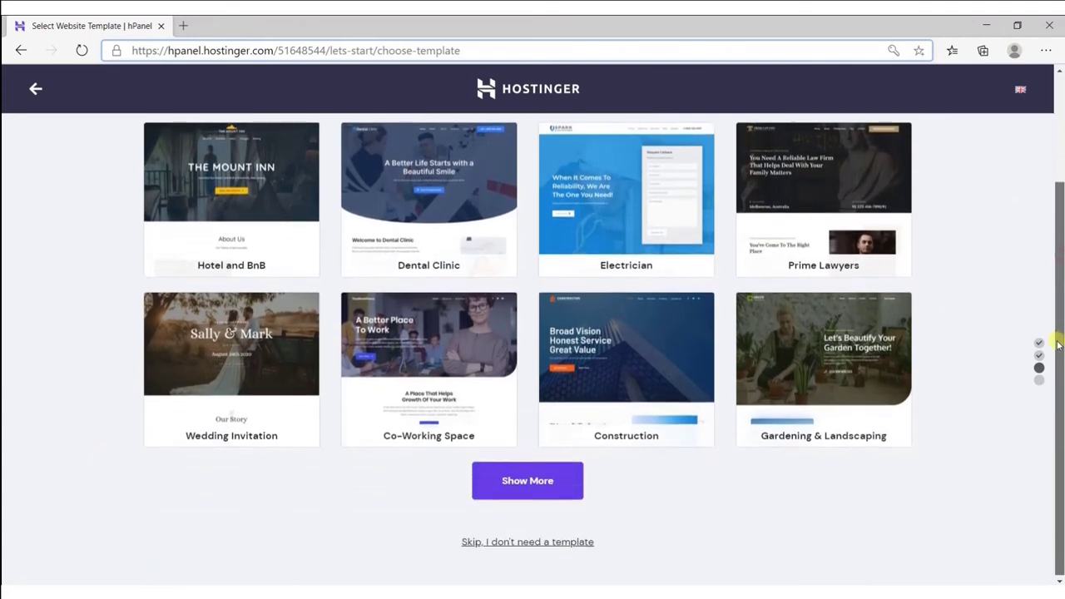
left_click(525, 541)
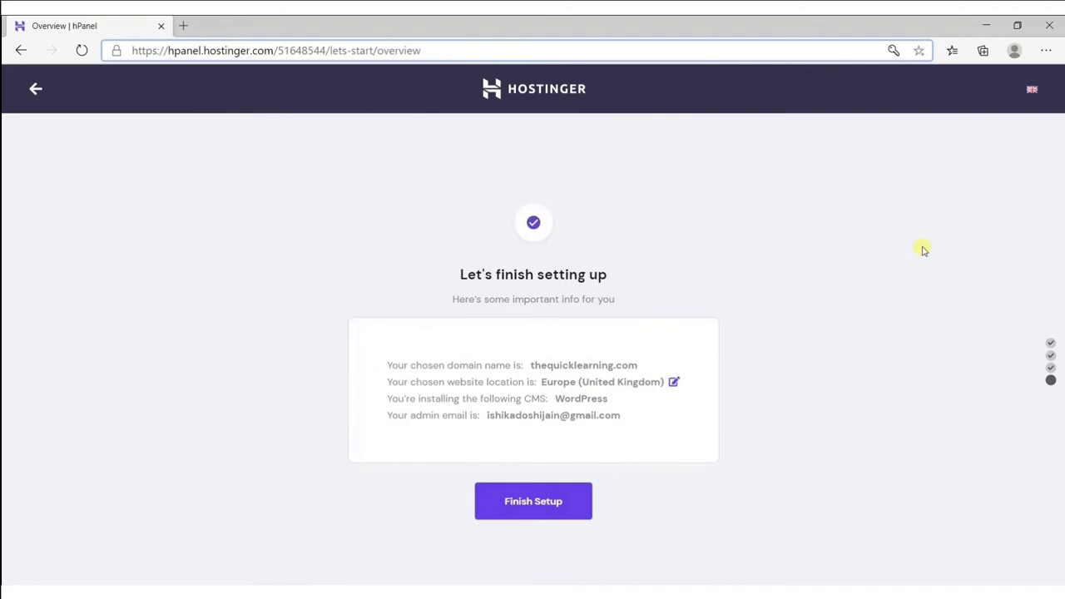
left_click(575, 515)
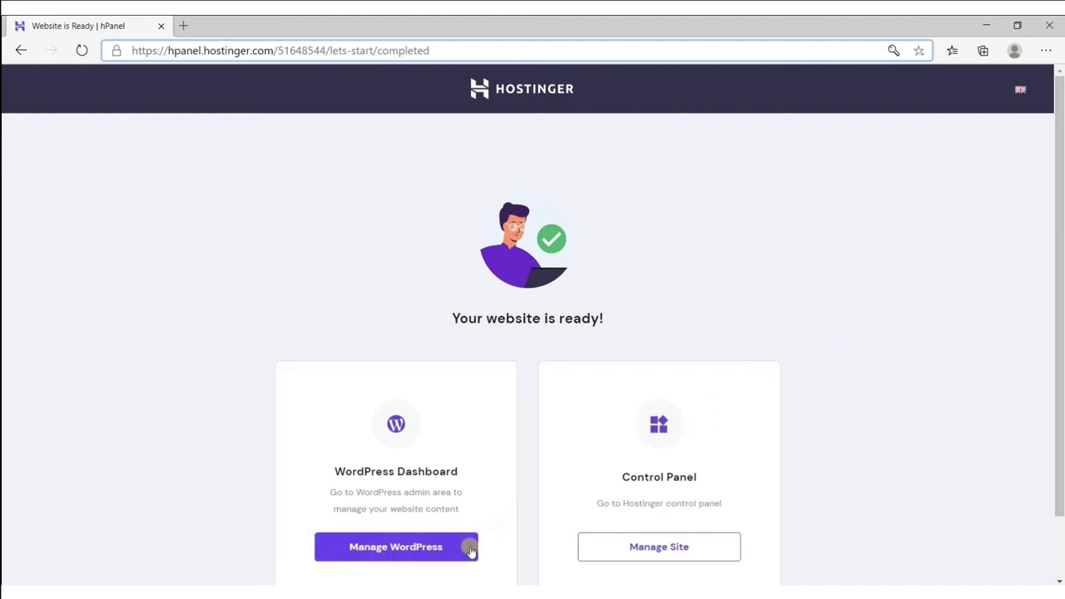
Open the WordPress admin for thequicklearning.com and view the live site's Hello world page.
left_click(471, 548)
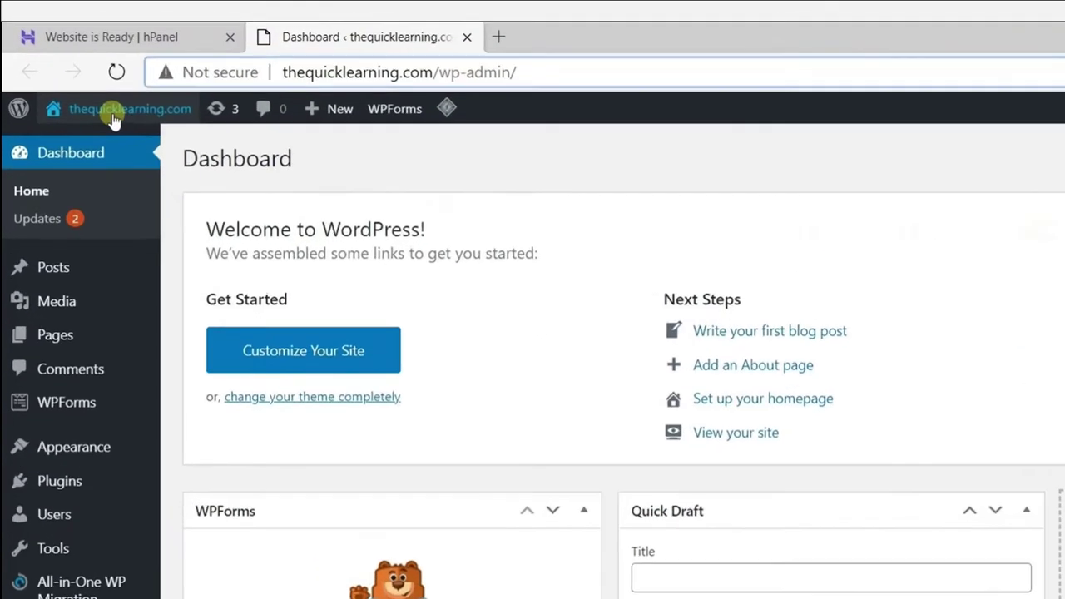
mouse_move(79, 81)
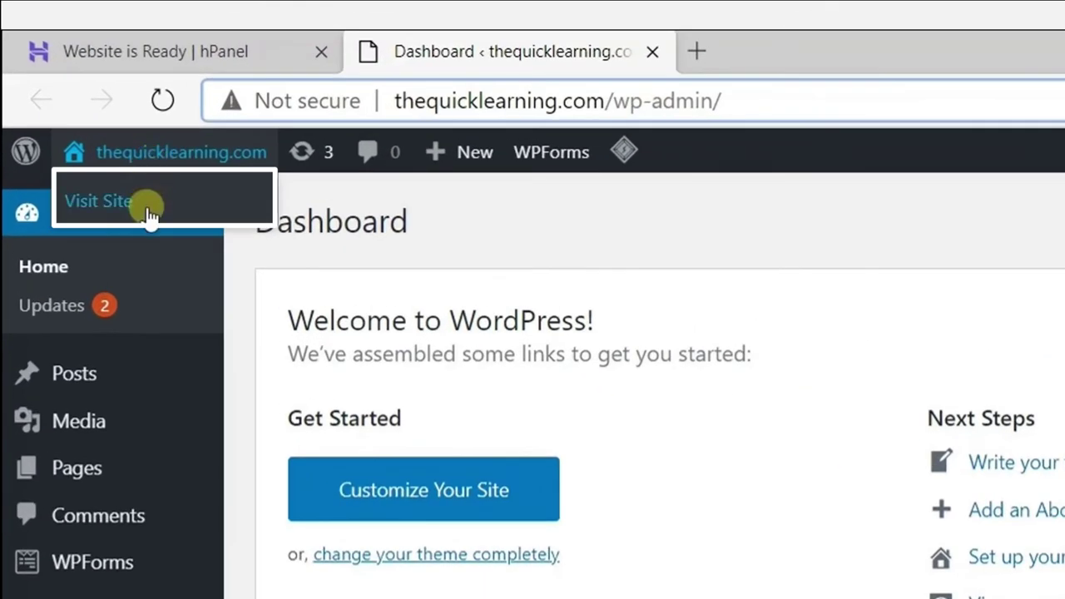
left_click(148, 213)
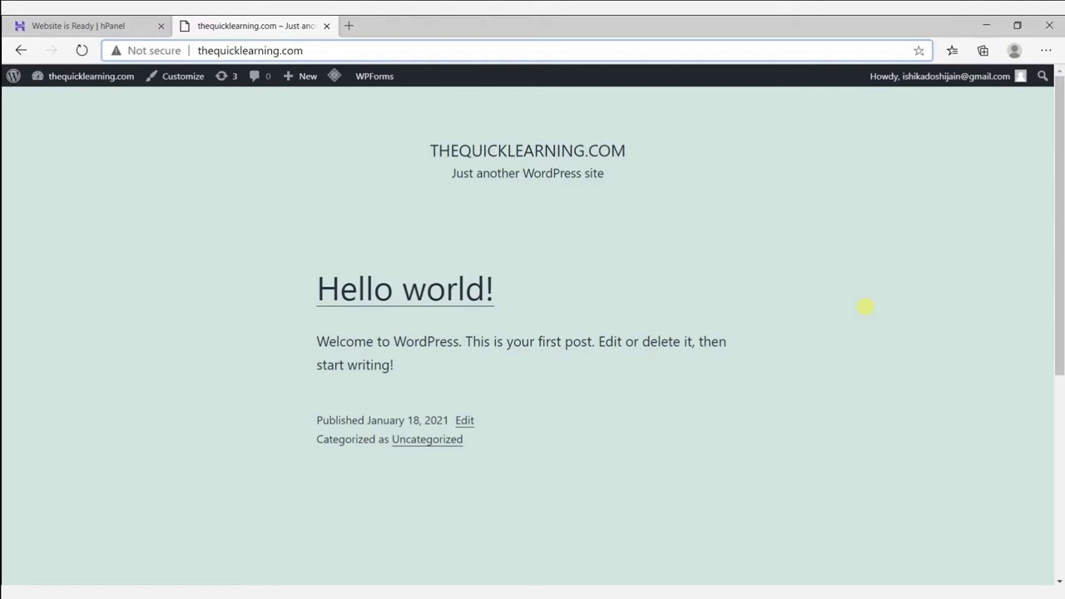
Return from the live site to the WordPress dashboard.
mouse_move(87, 77)
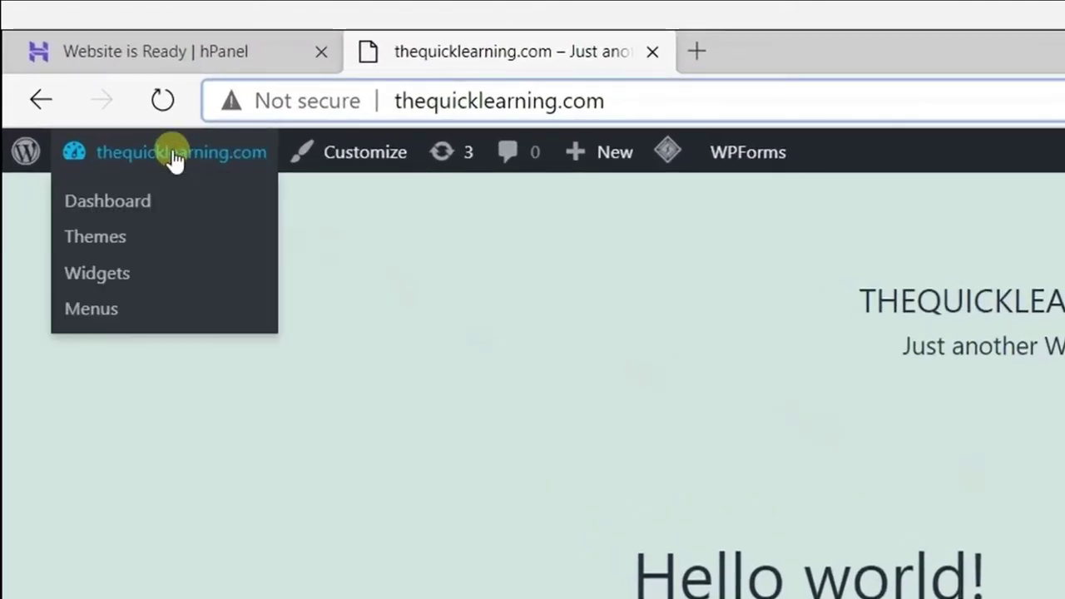
left_click(146, 212)
left_click(147, 213)
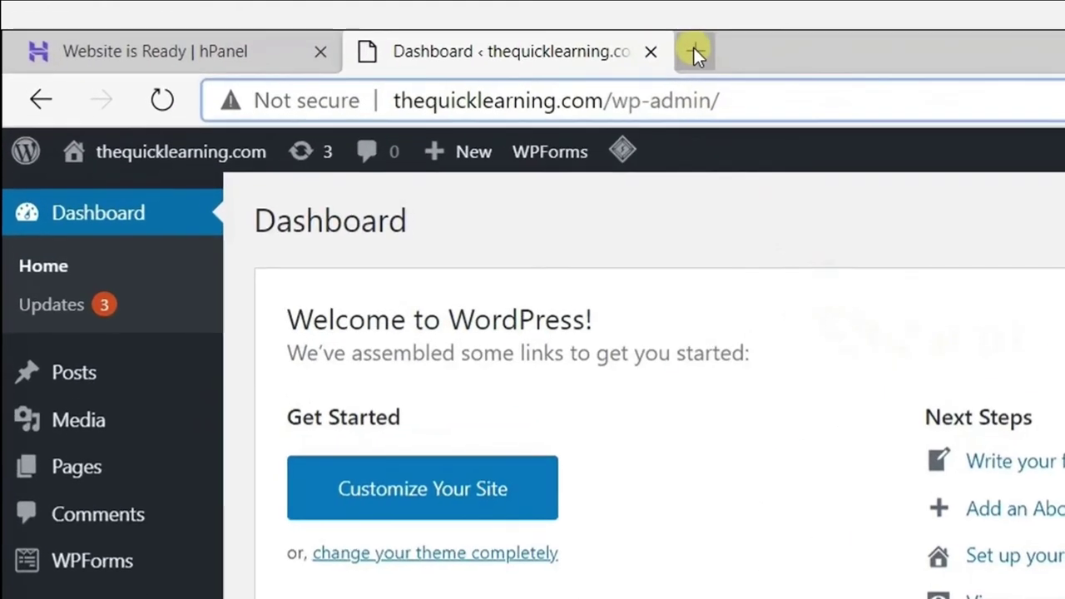
left_click(696, 52)
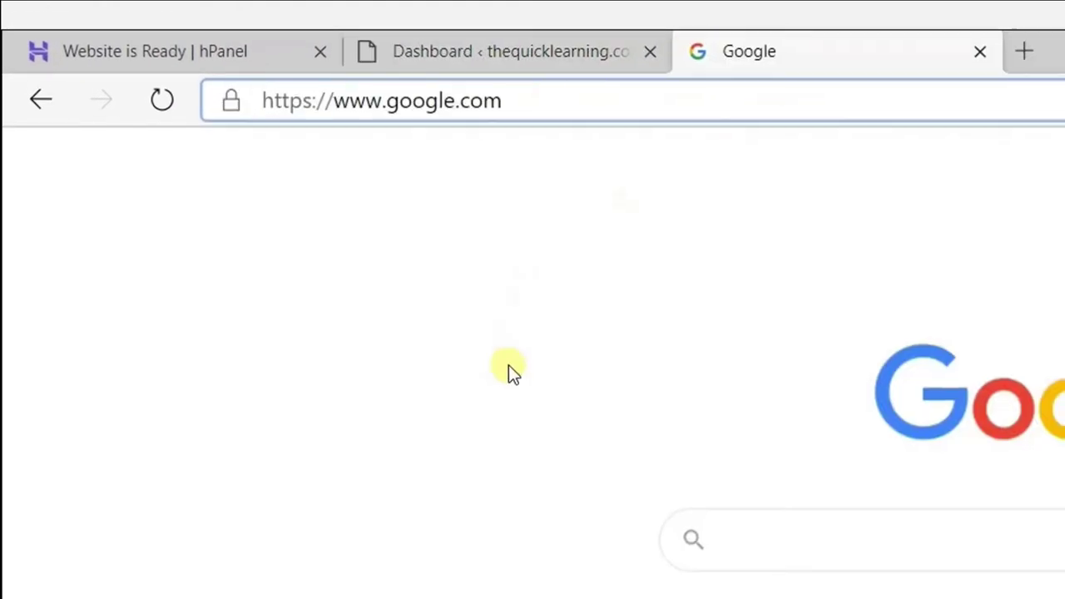
left_click(500, 106)
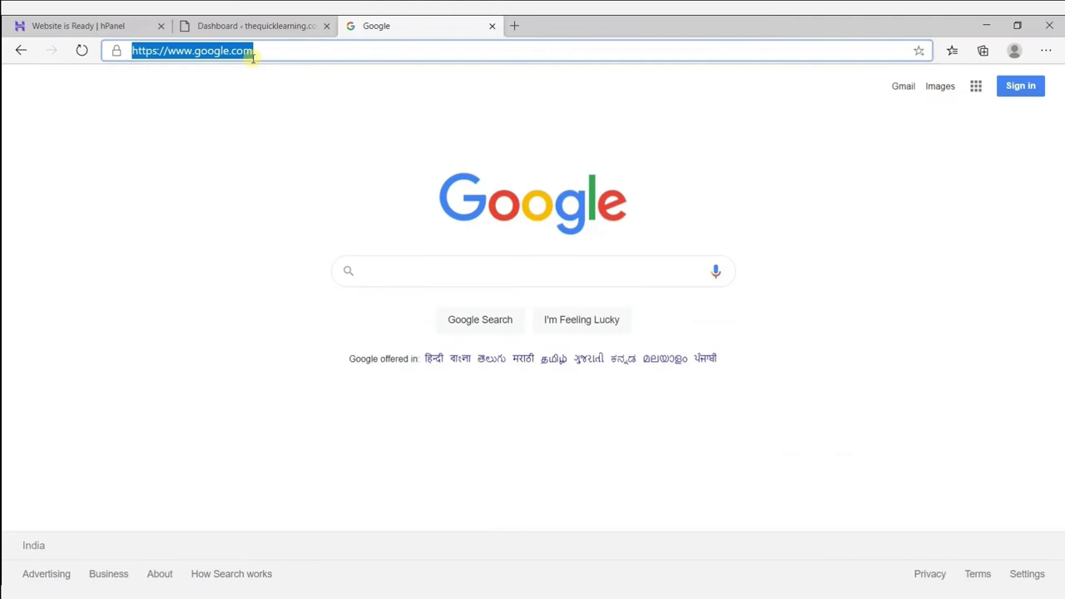
type("www.easify")
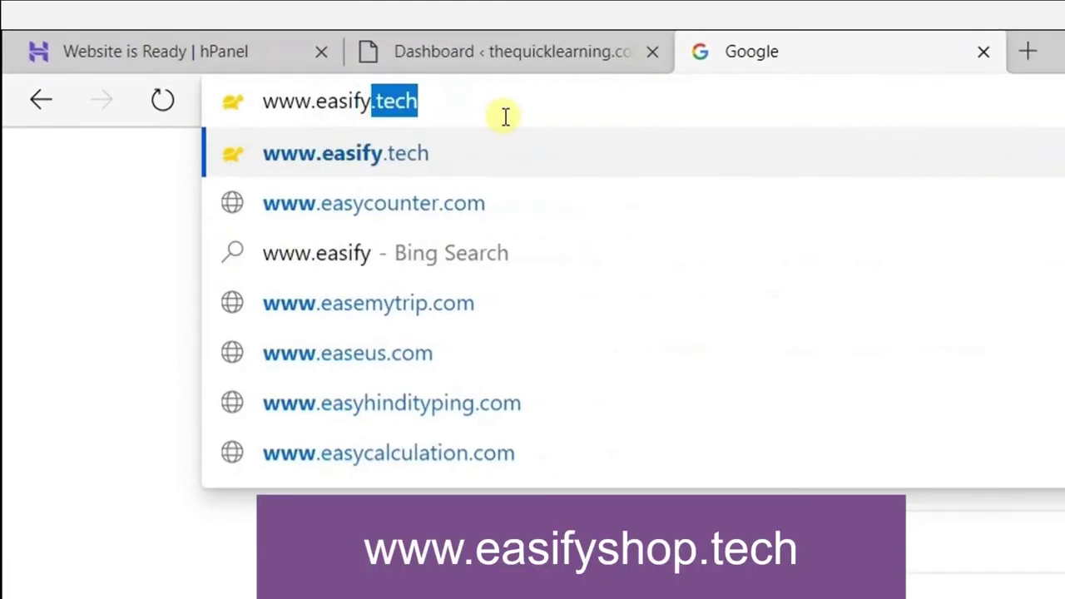
type("shop.tech")
key("Return")
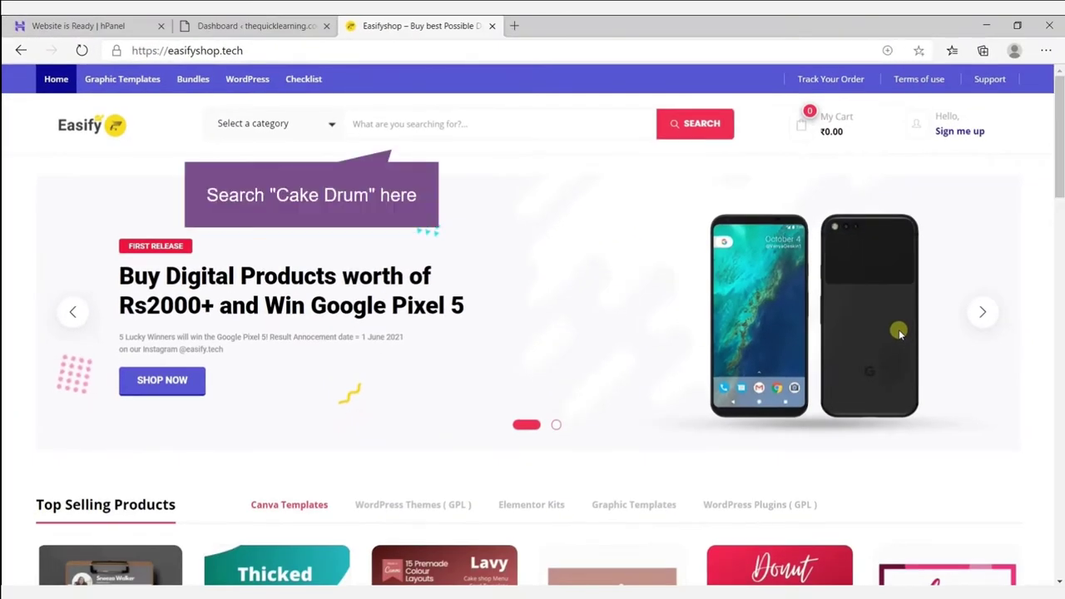
Search the shop for 'cake drum' and open the Cake Drum kit product page.
left_click(391, 132)
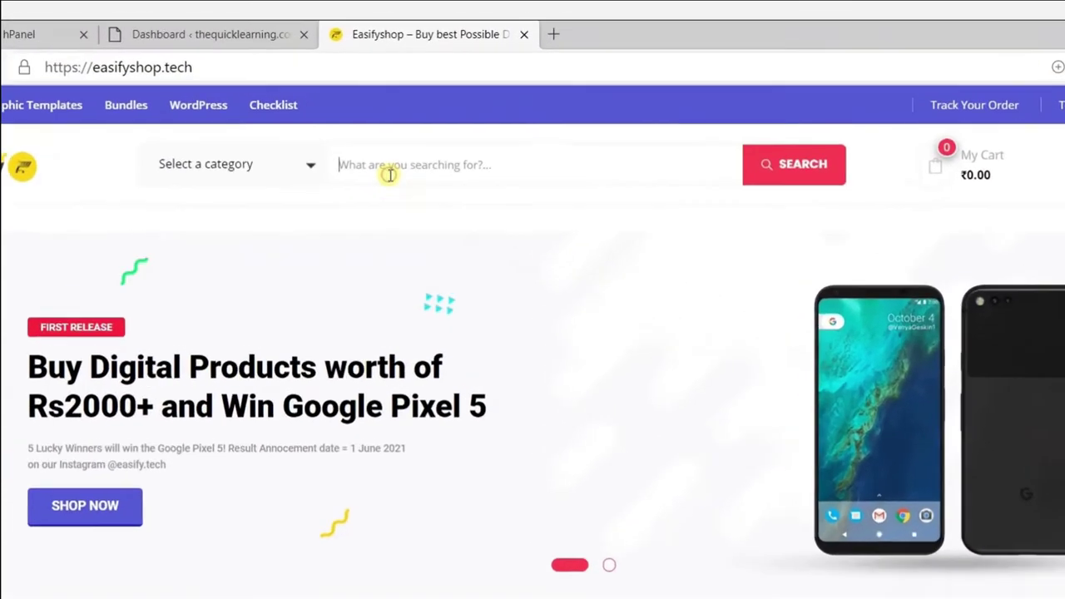
type("cake drum")
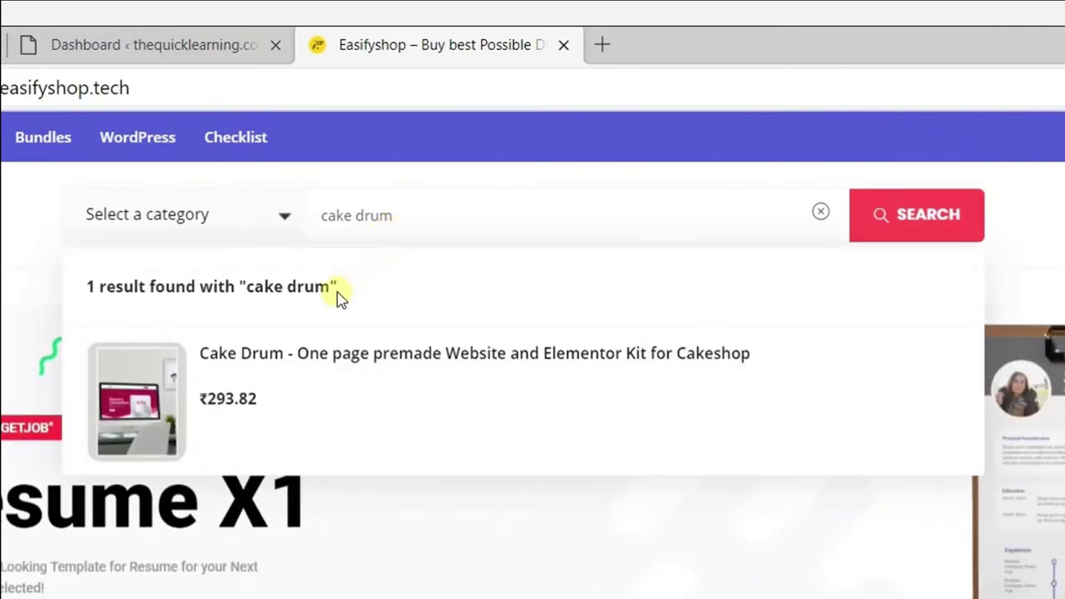
left_click(159, 391)
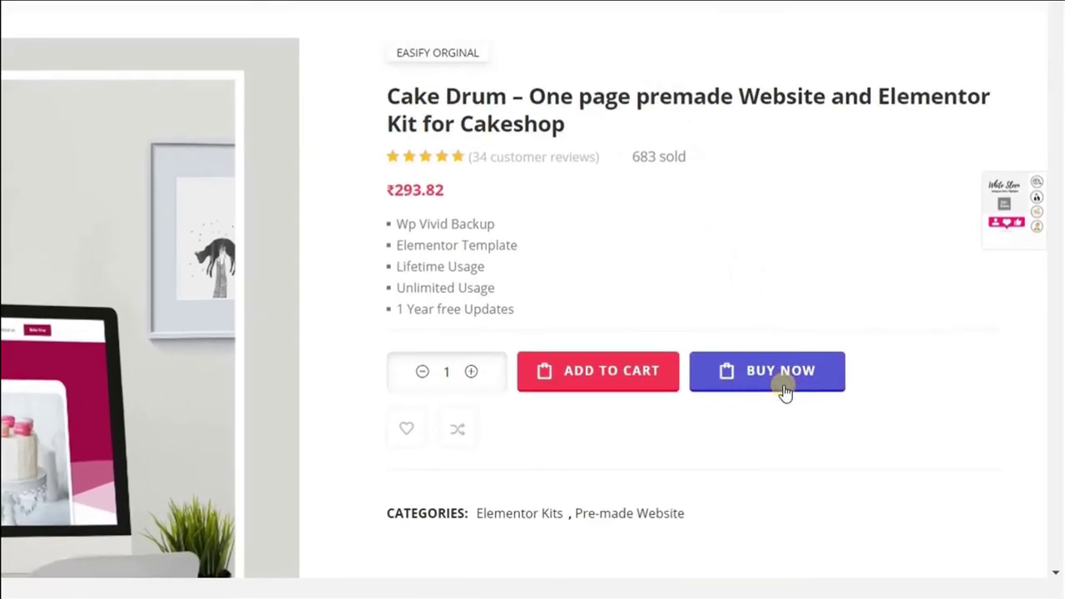
Buy the Cake Drum kit right away and place the order.
left_click(783, 393)
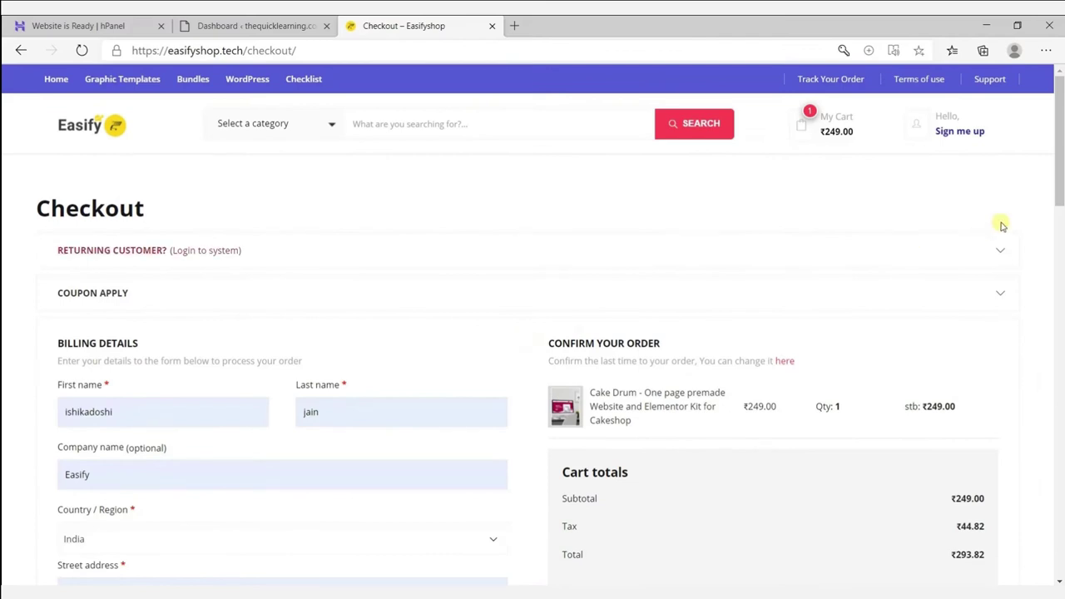
left_click_drag(1057, 203, 1046, 275)
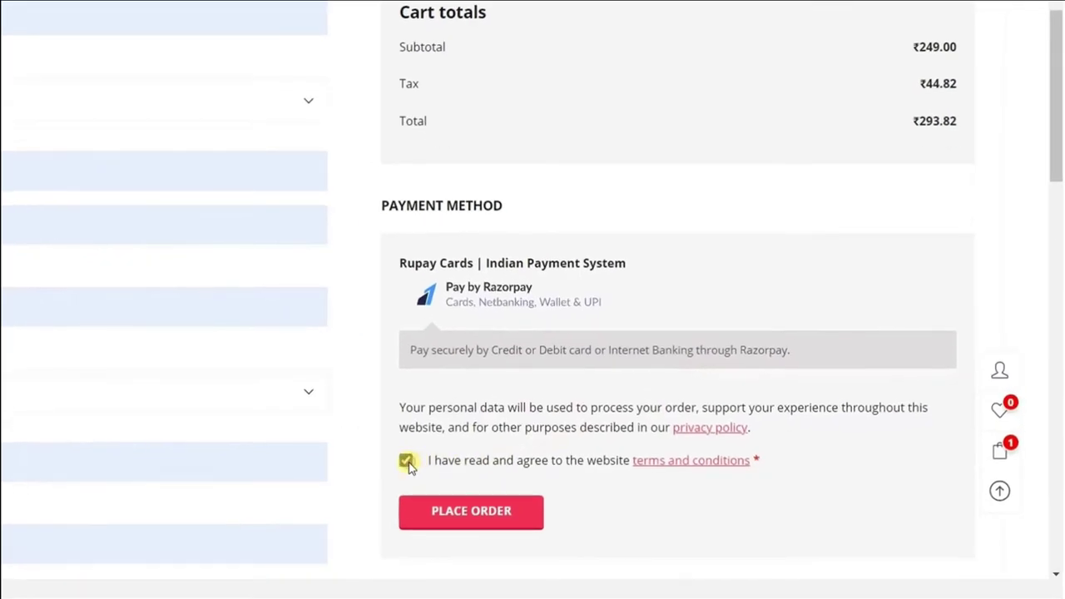
left_click(435, 512)
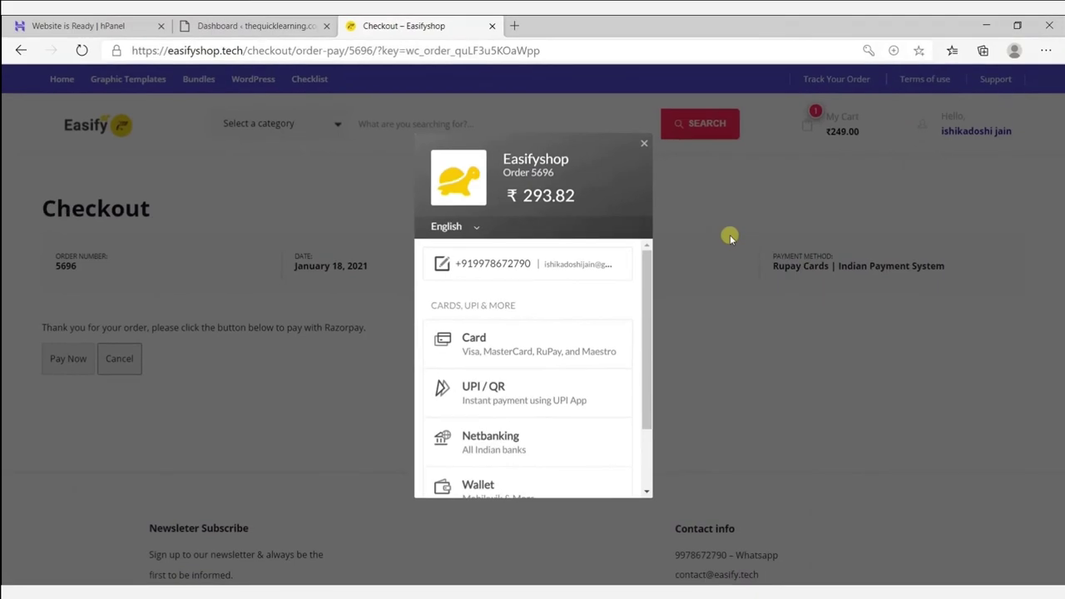
Pay for the order by card and open the CAKE DRUM download folder.
left_click(551, 343)
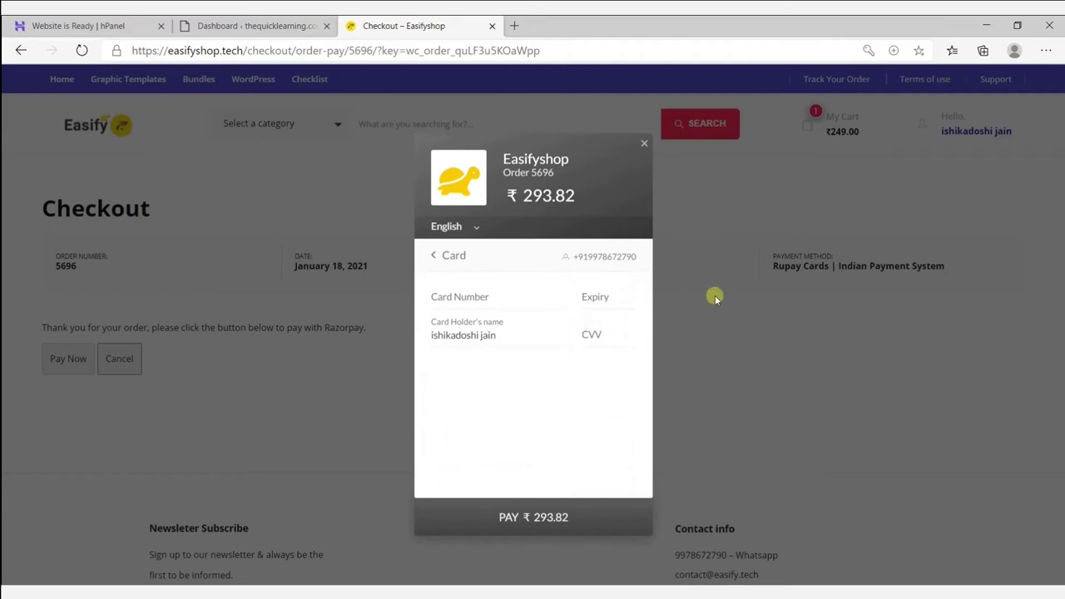
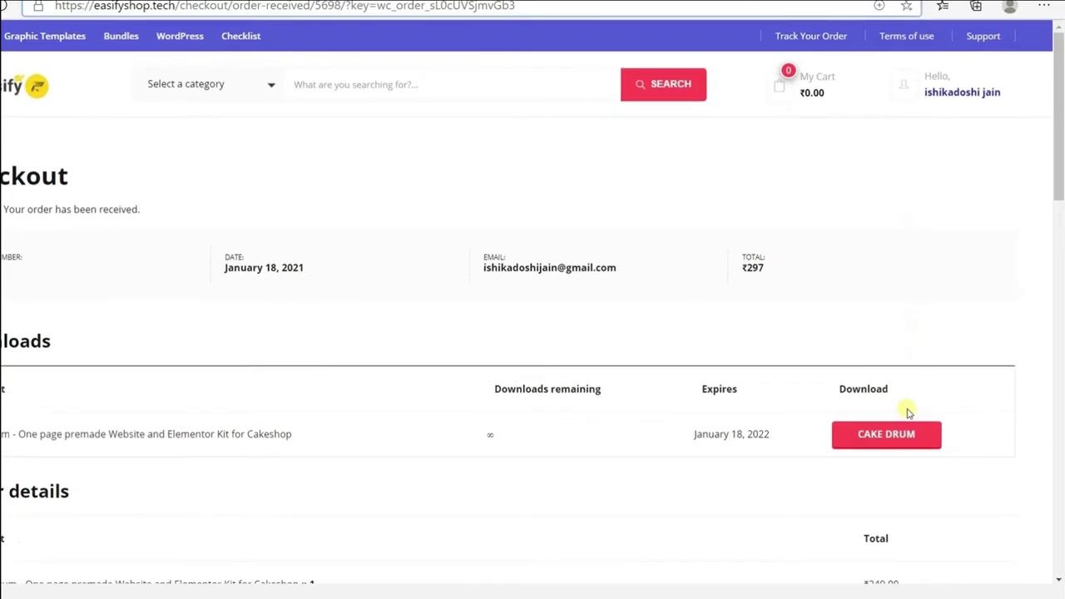
left_click(855, 398)
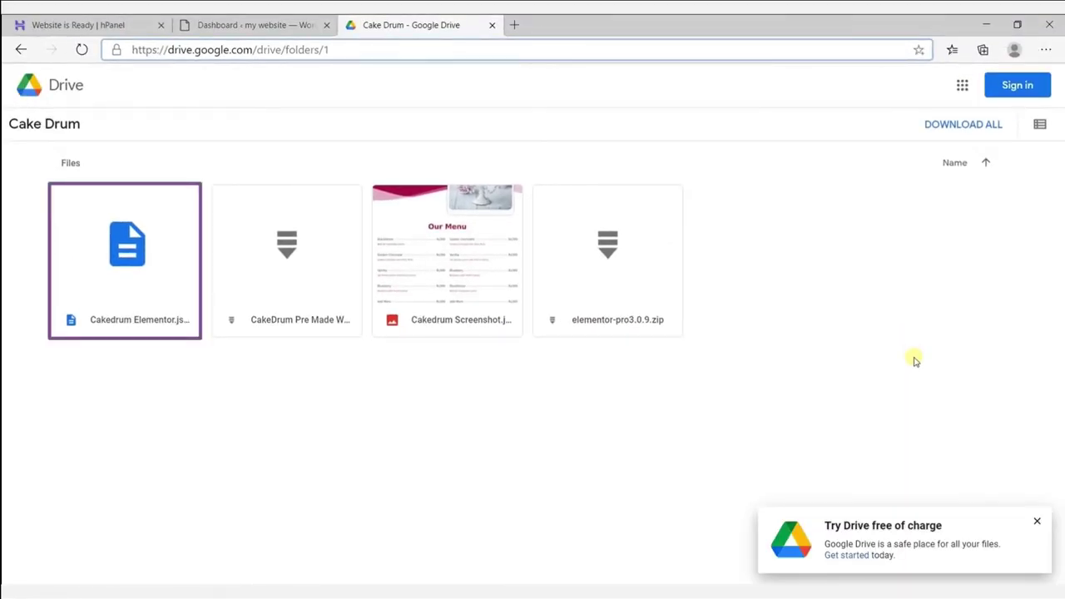
Download Cakedrum Elementor.json and elementor-pro3.0.9.zip, then switch back to the WordPress dashboard tab.
key("End")
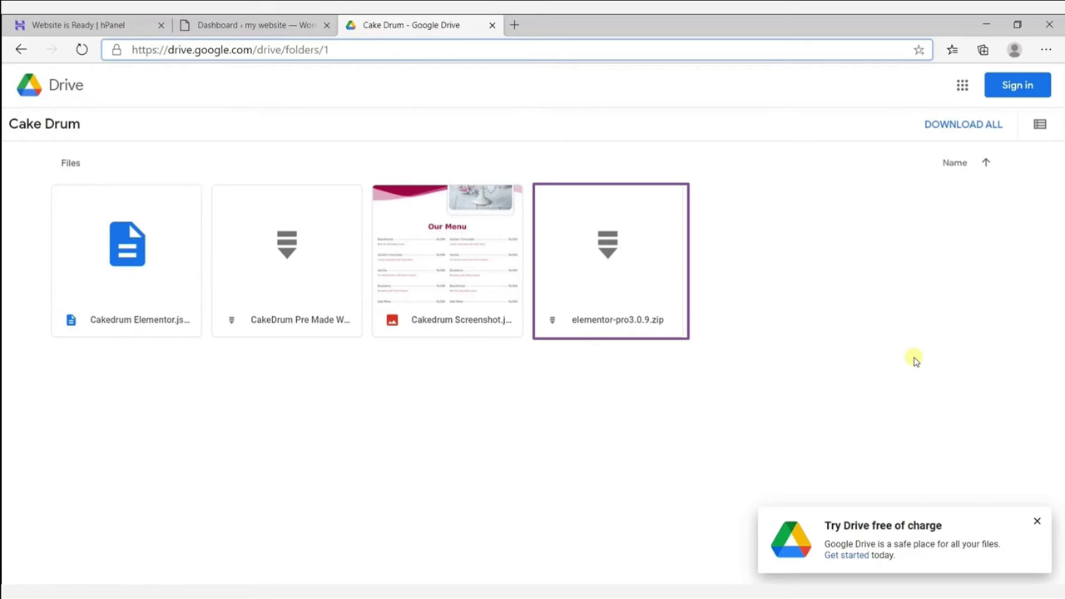
left_click(914, 360)
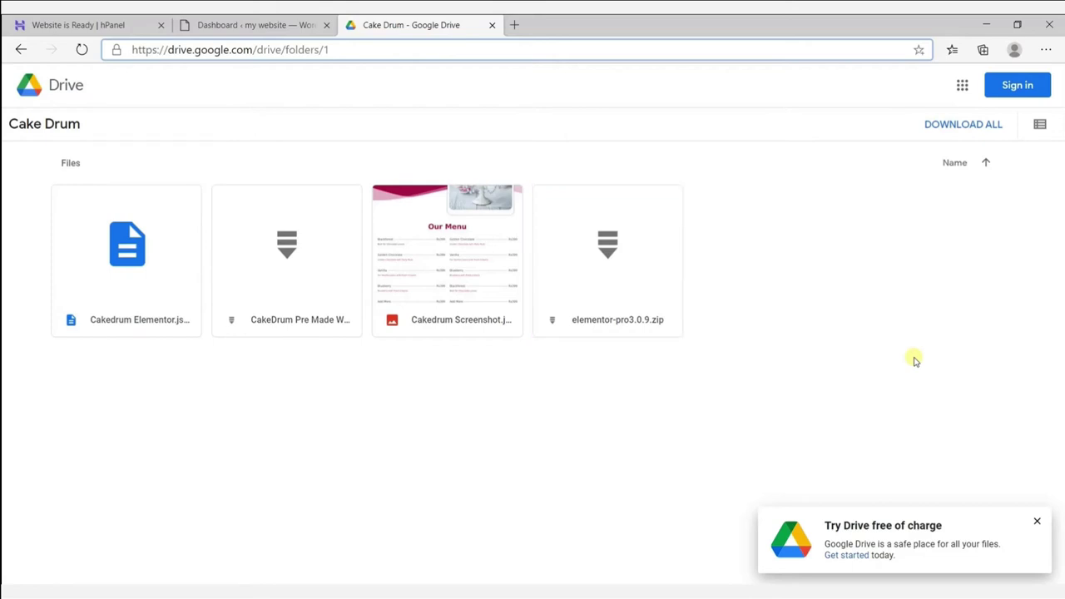
mouse_move(142, 276)
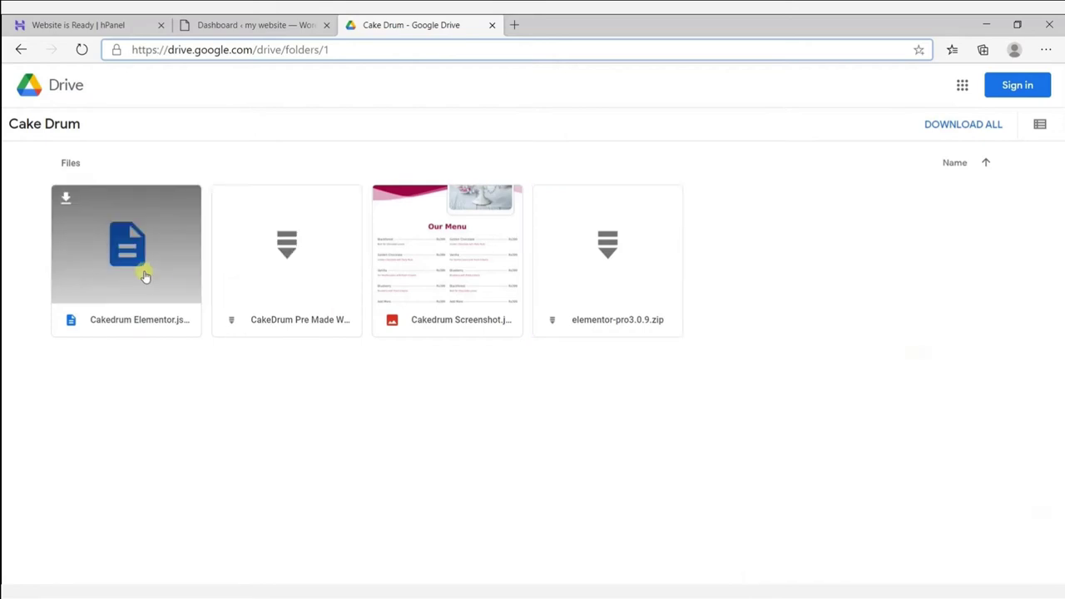
left_click(64, 198)
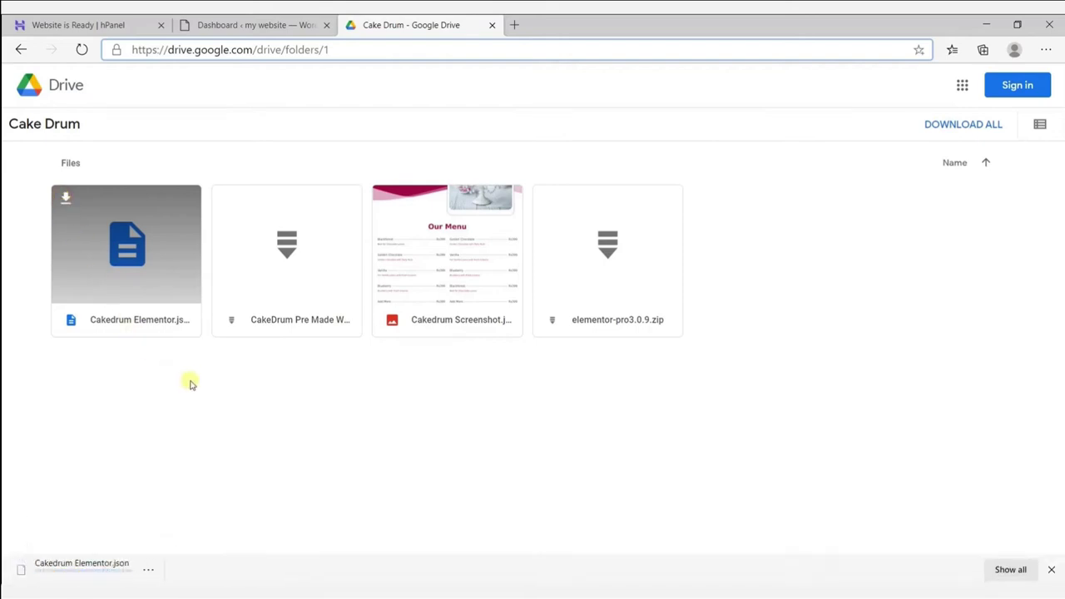
mouse_move(554, 261)
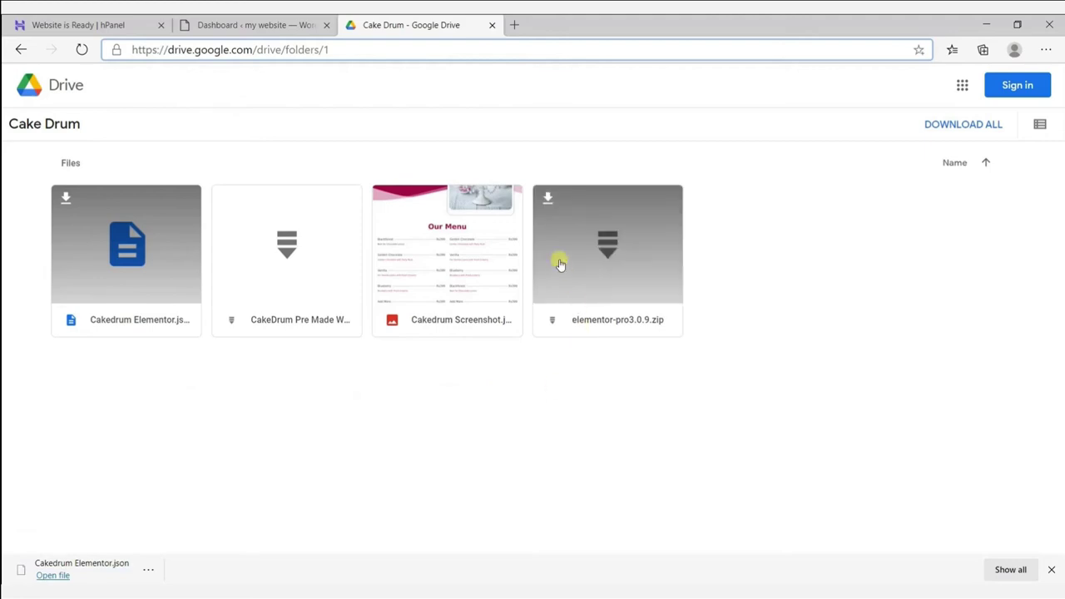
left_click(547, 197)
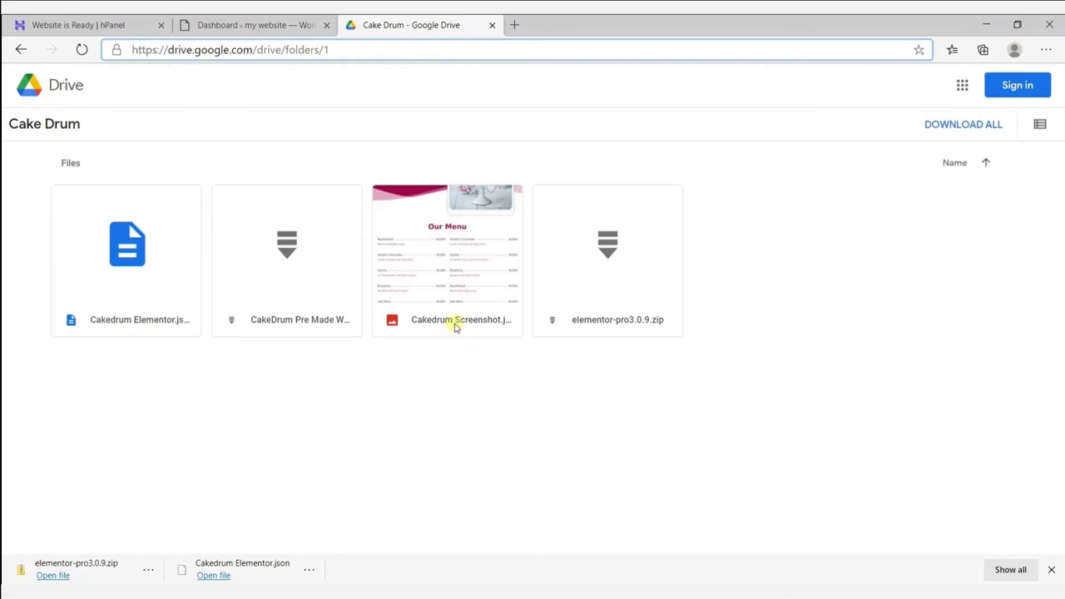
left_click(253, 30)
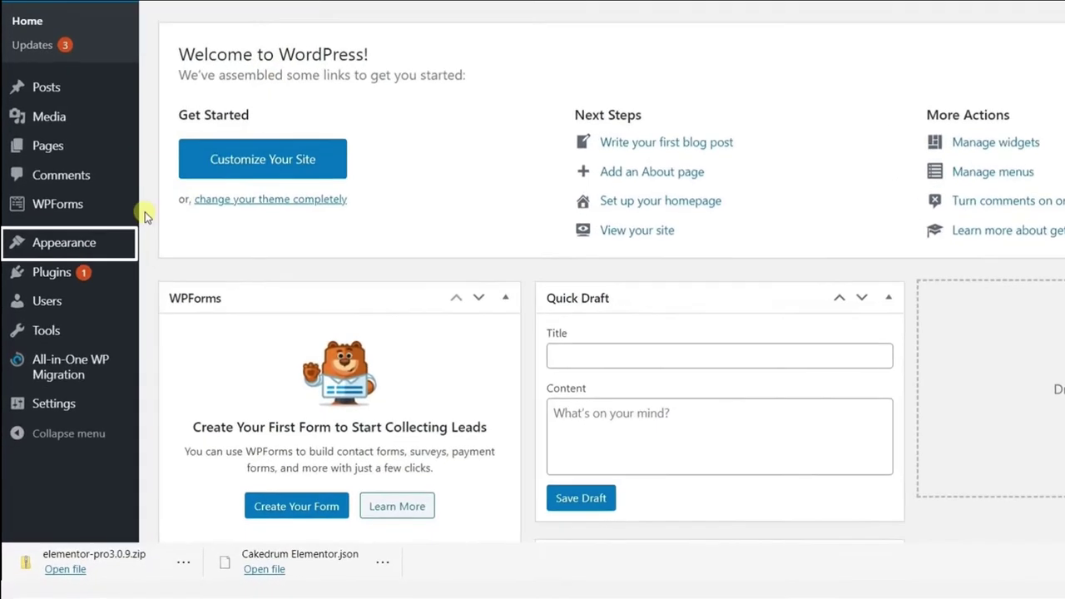
Search the theme directory for 'hello elementor', then install and activate Hello Elementor.
mouse_move(90, 316)
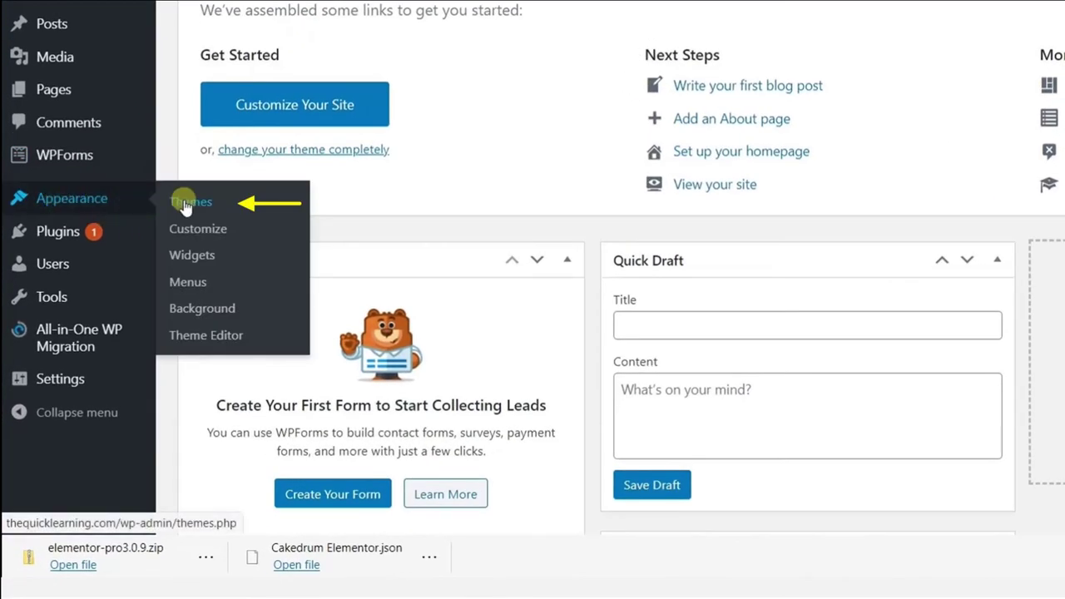
left_click(185, 206)
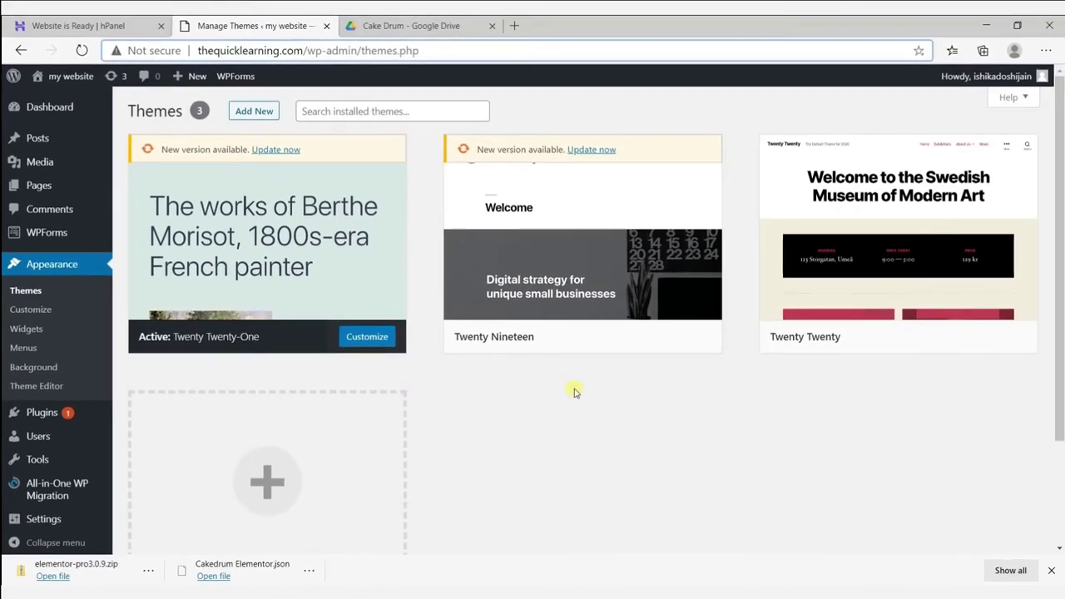
left_click(254, 111)
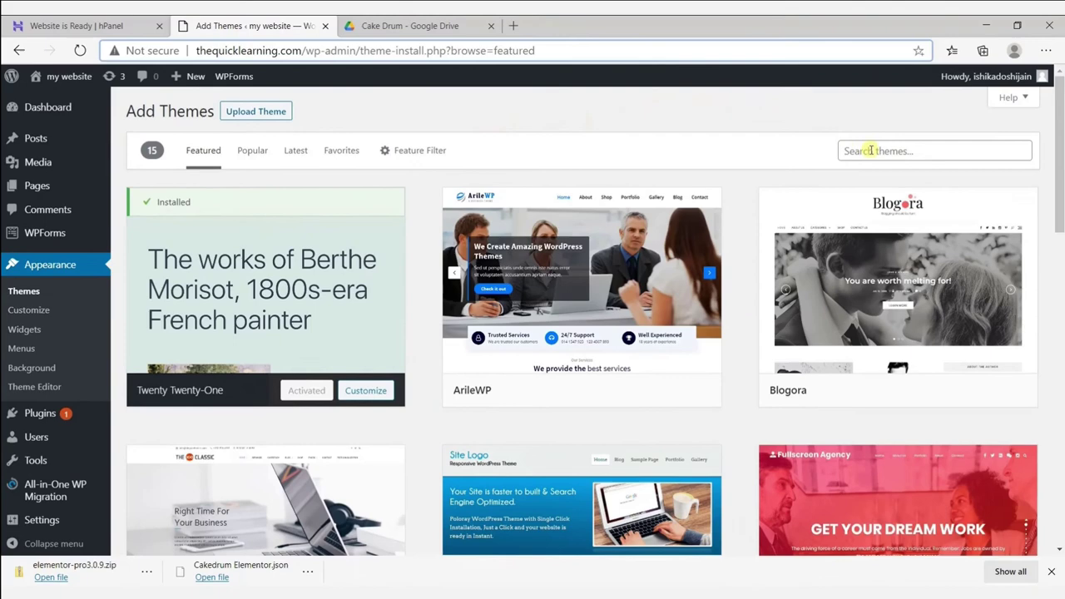
left_click(870, 150)
type("hello elementor")
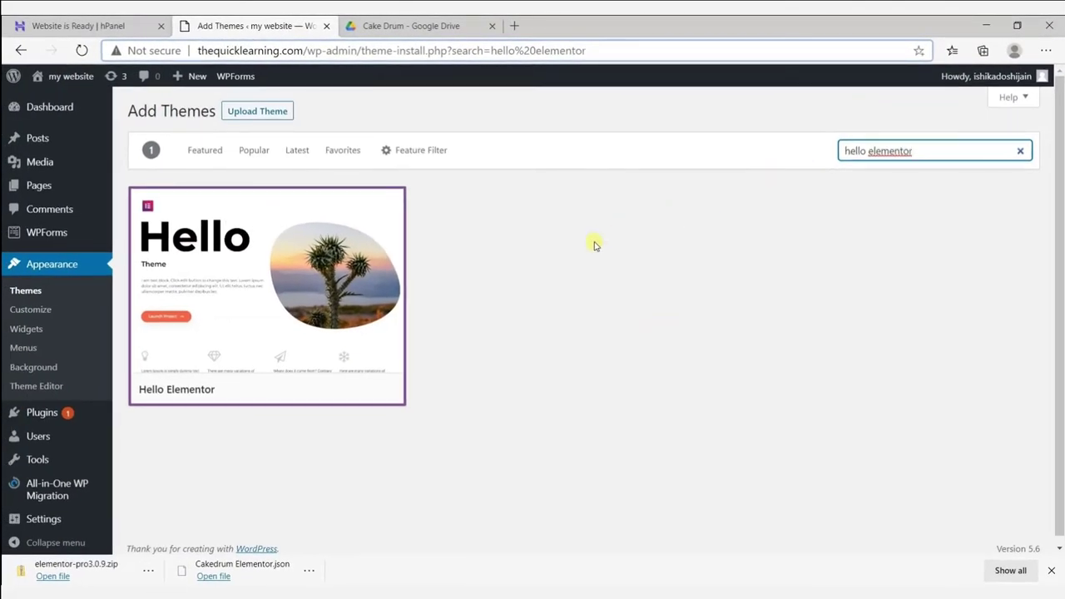
mouse_move(305, 280)
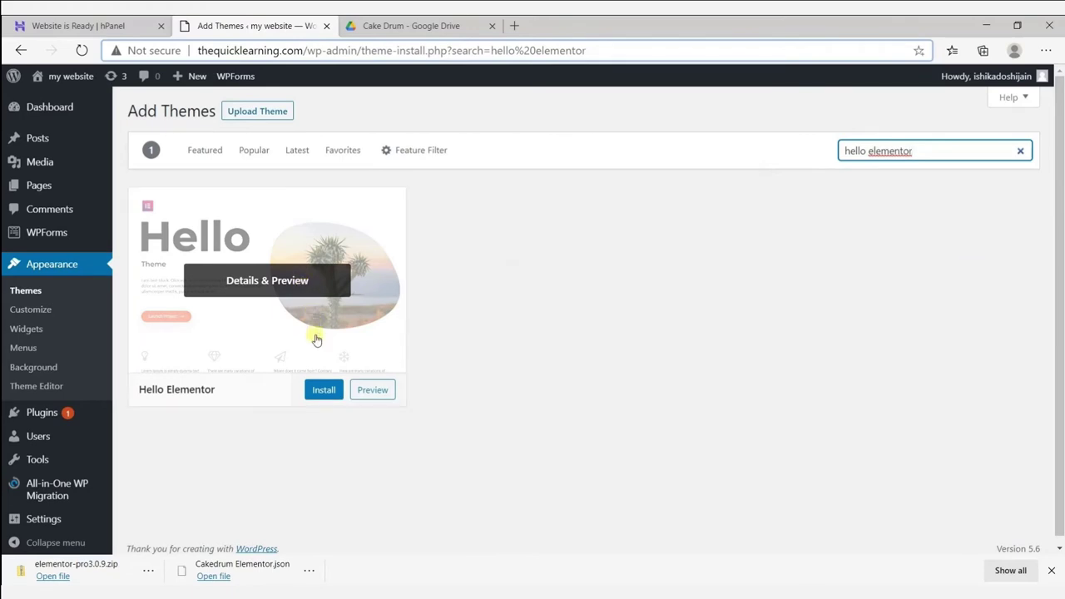
left_click(323, 390)
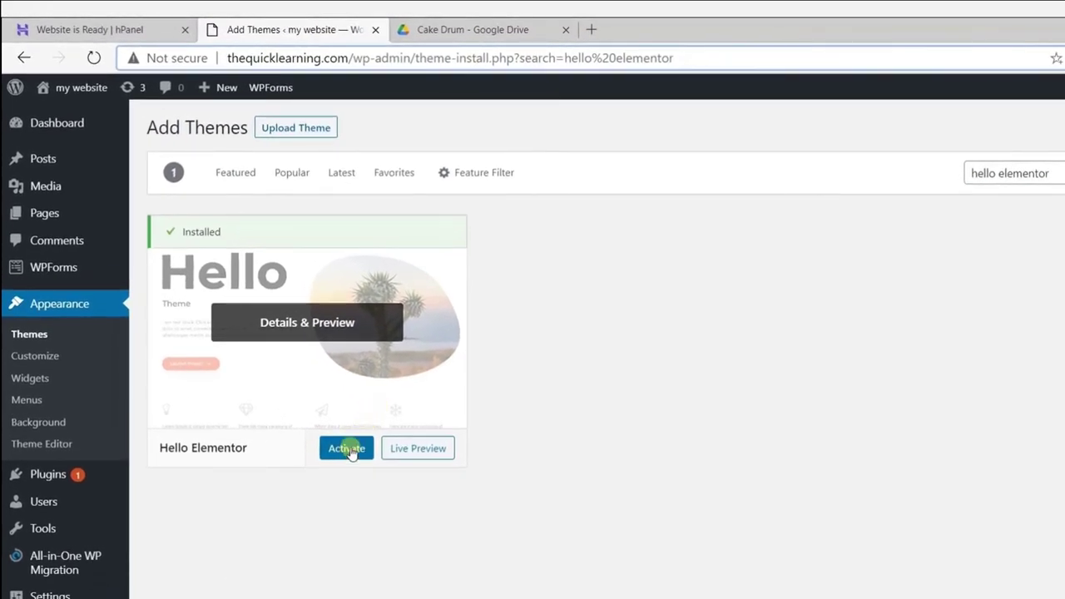
left_click(349, 452)
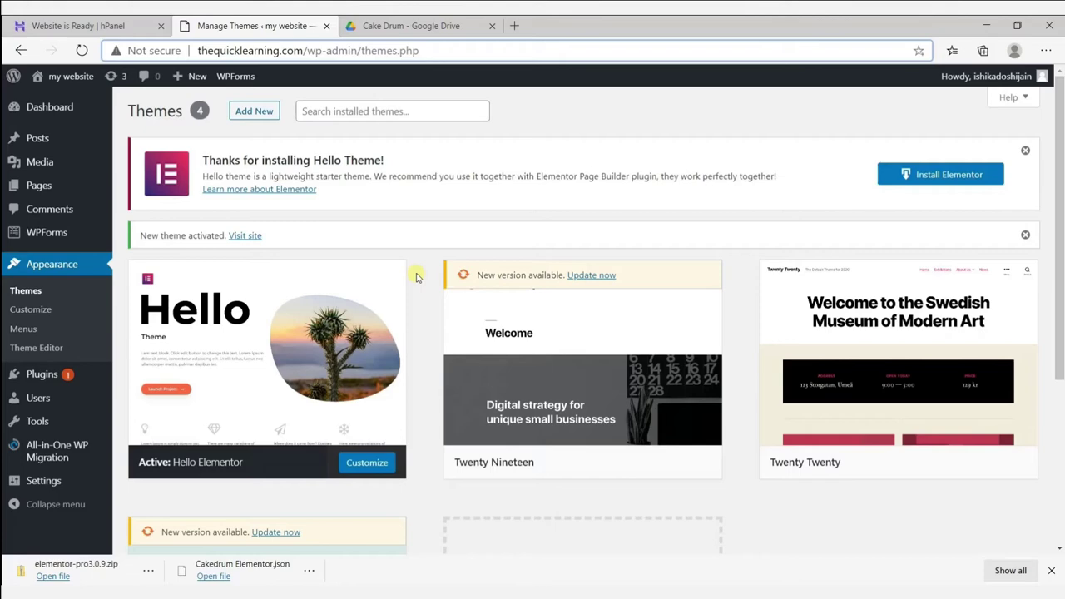
mouse_move(63, 373)
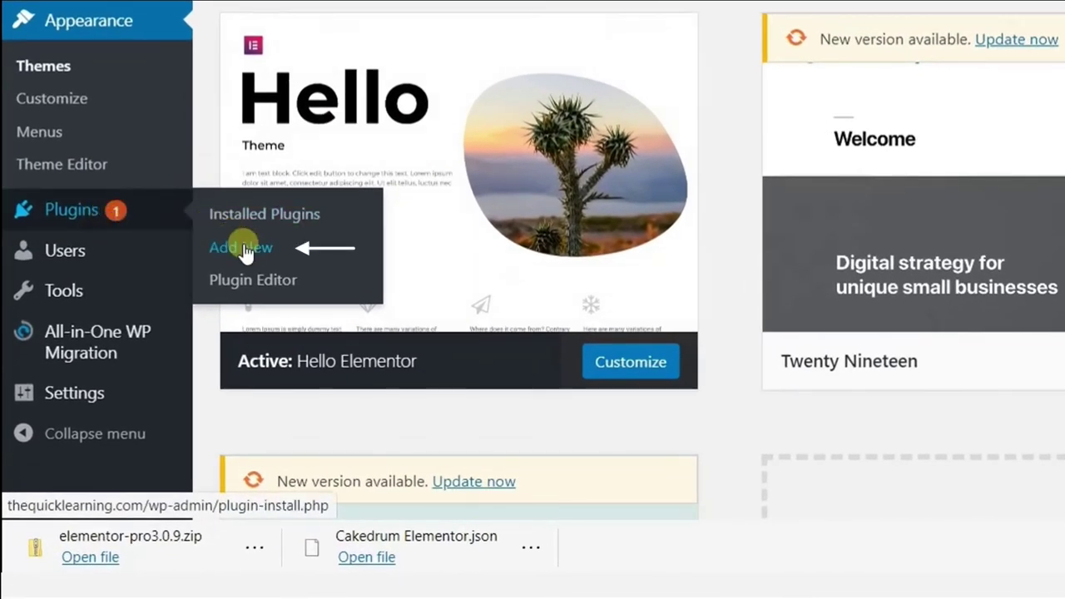
Search plugins for 'elemen', then install and activate Elementor Website Builder.
left_click(244, 252)
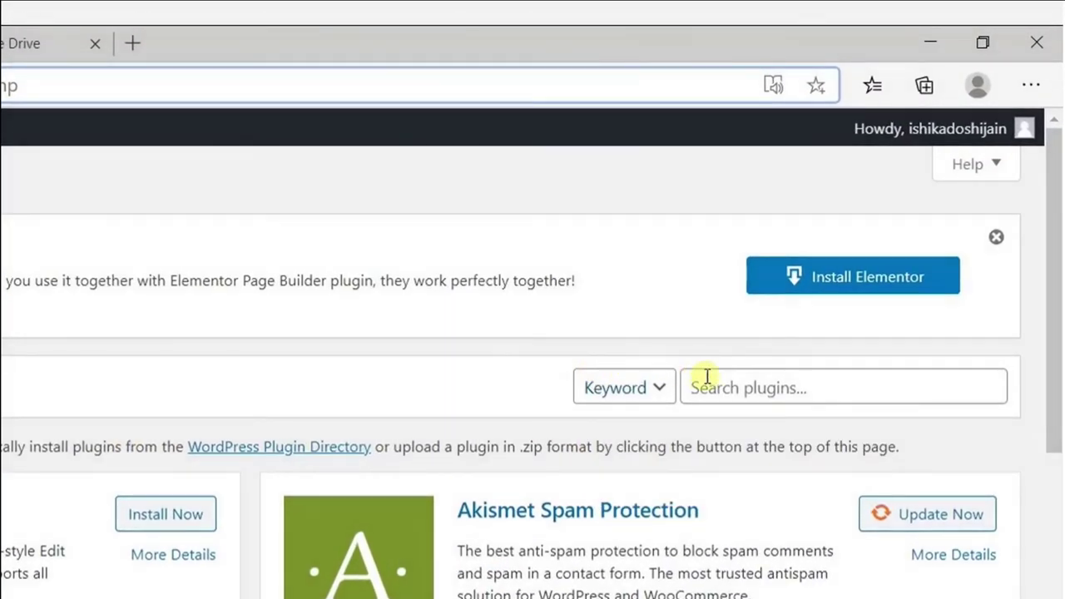
left_click(855, 224)
type("elemen")
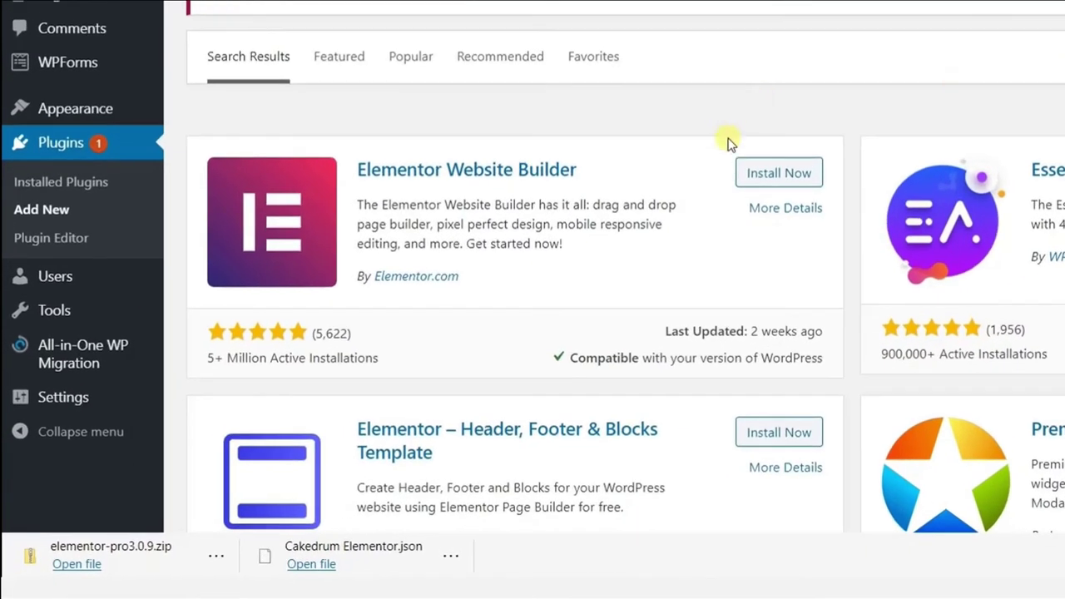
left_click(778, 173)
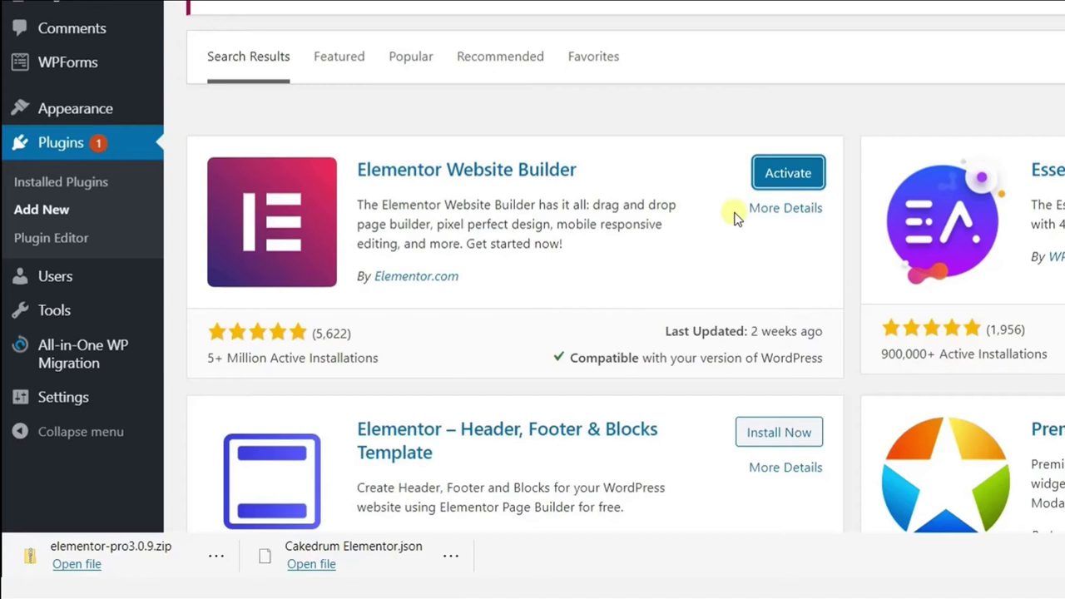
left_click(782, 178)
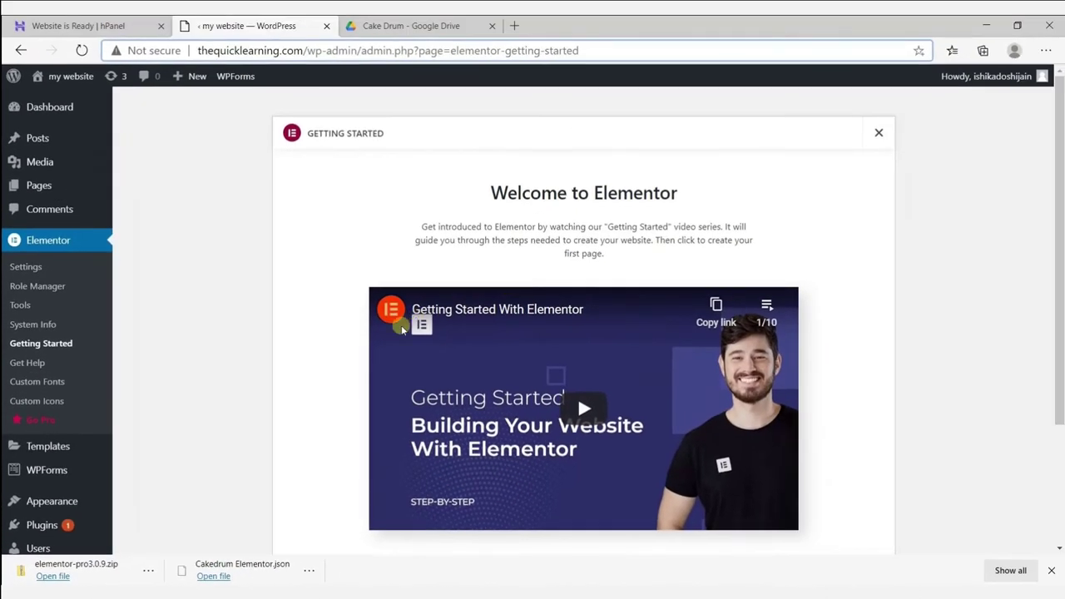
Upload elementor-pro3.0.9.zip as a plugin, install it, and activate Elementor Pro.
mouse_move(38, 525)
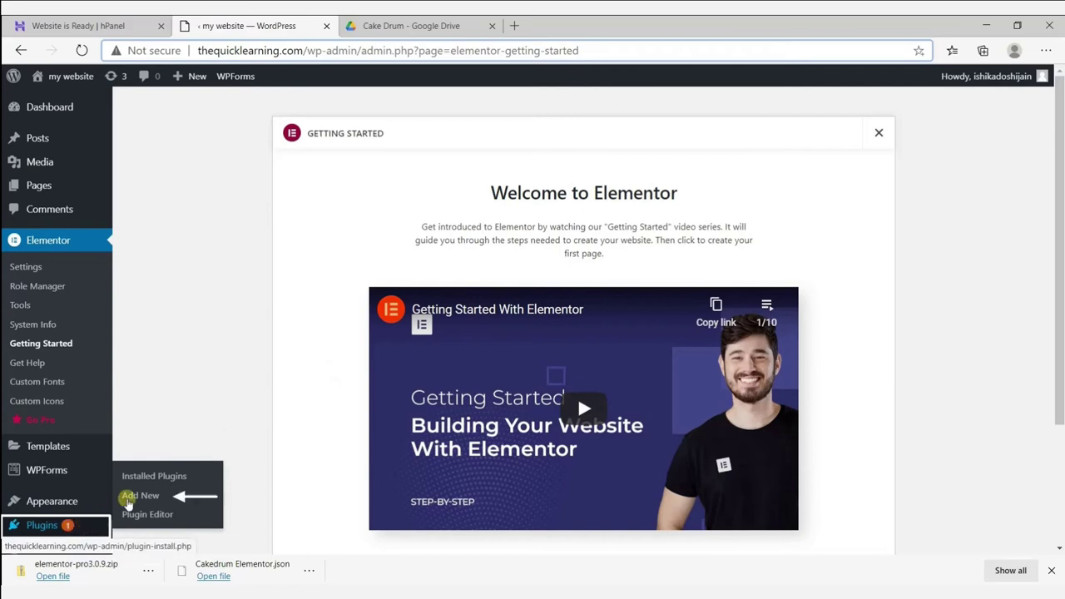
left_click(142, 496)
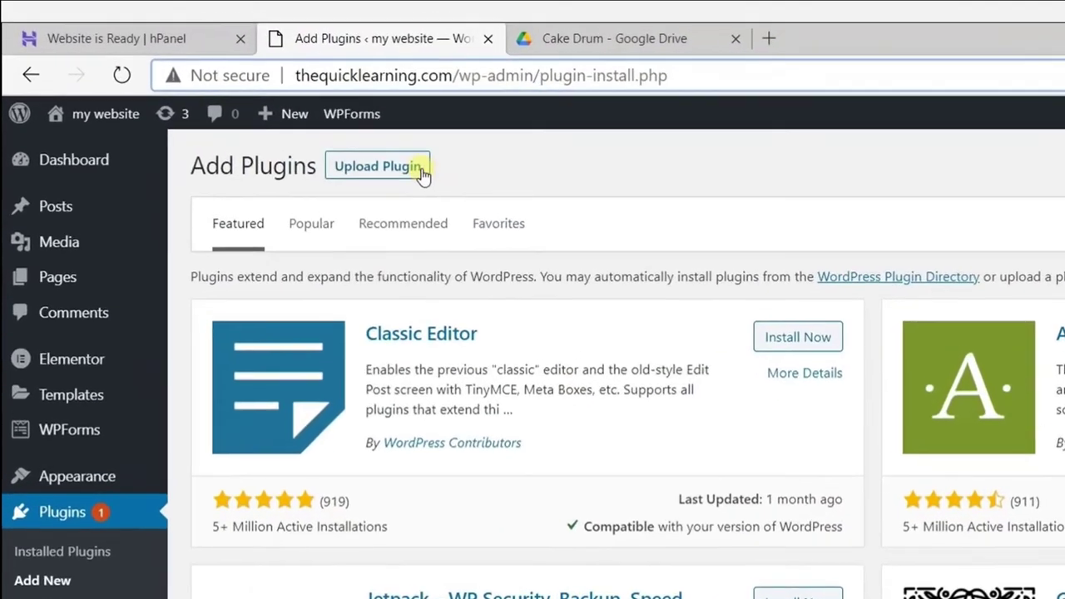
left_click(278, 113)
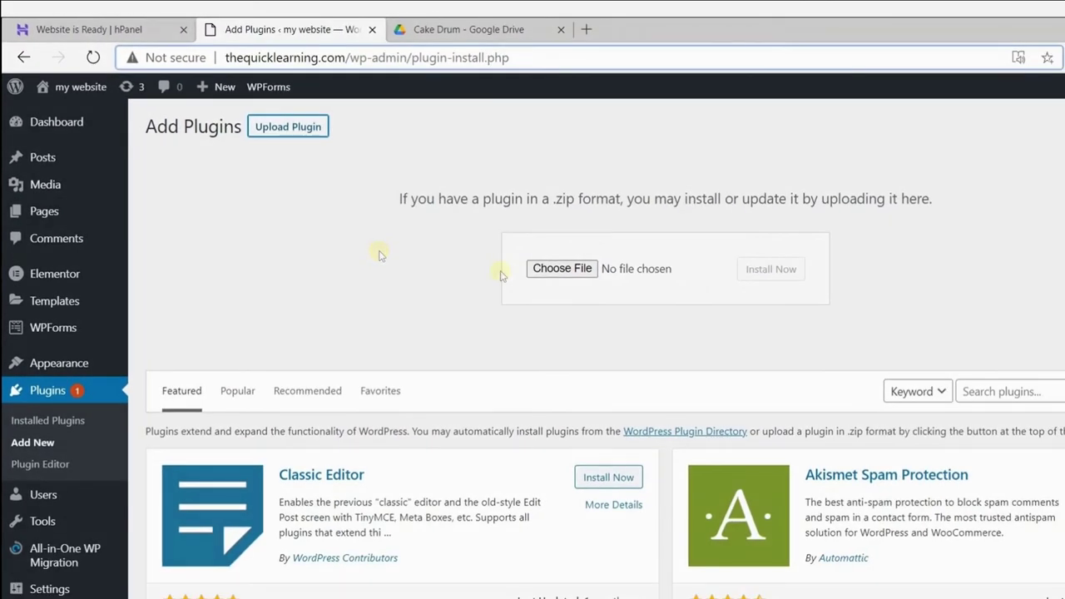
left_click(542, 269)
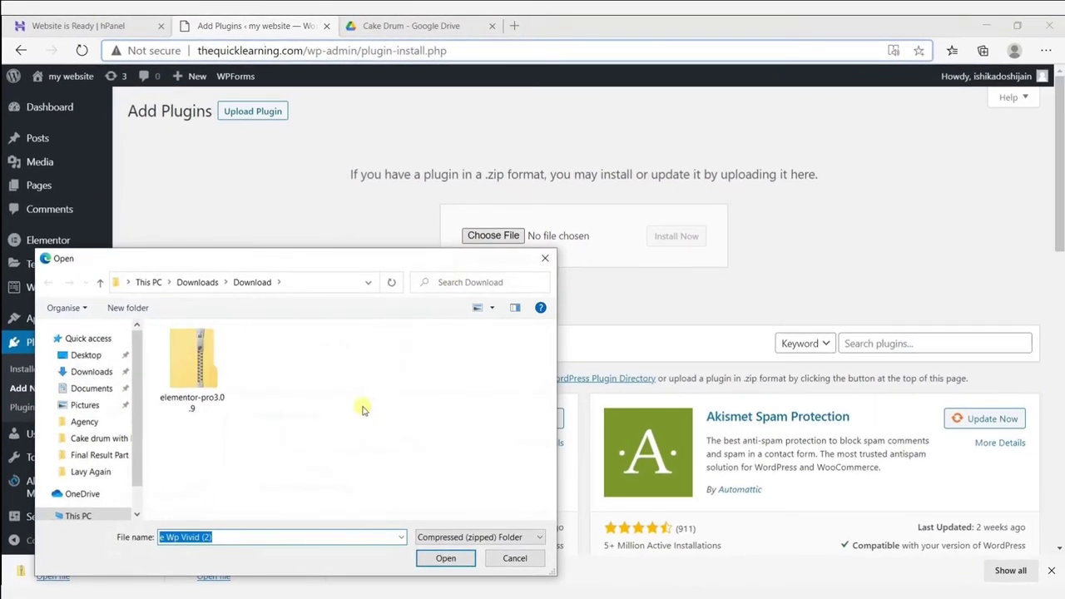
left_click(213, 401)
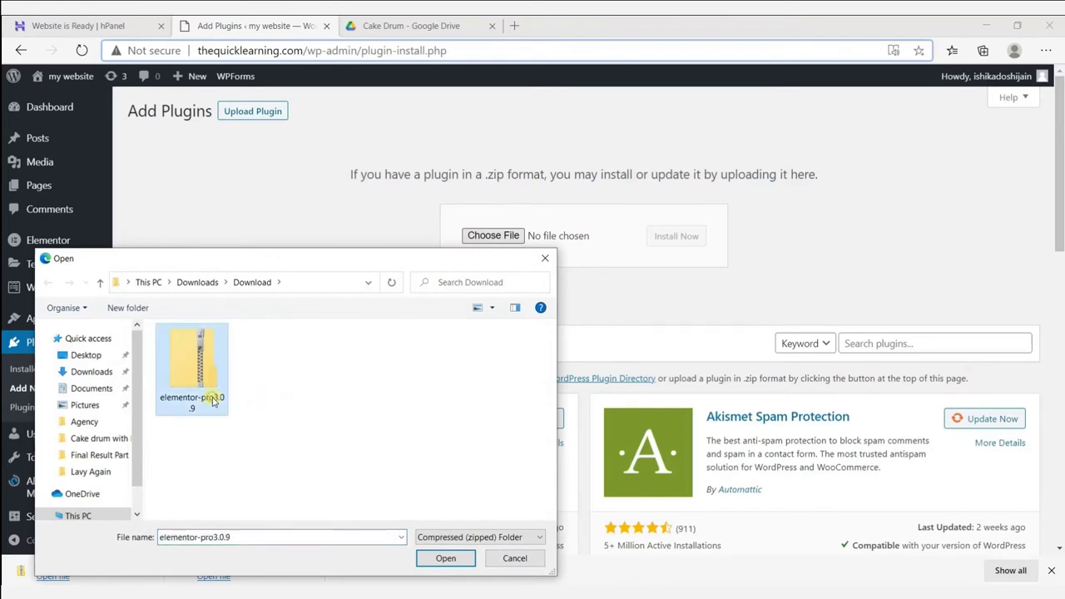
left_click(445, 558)
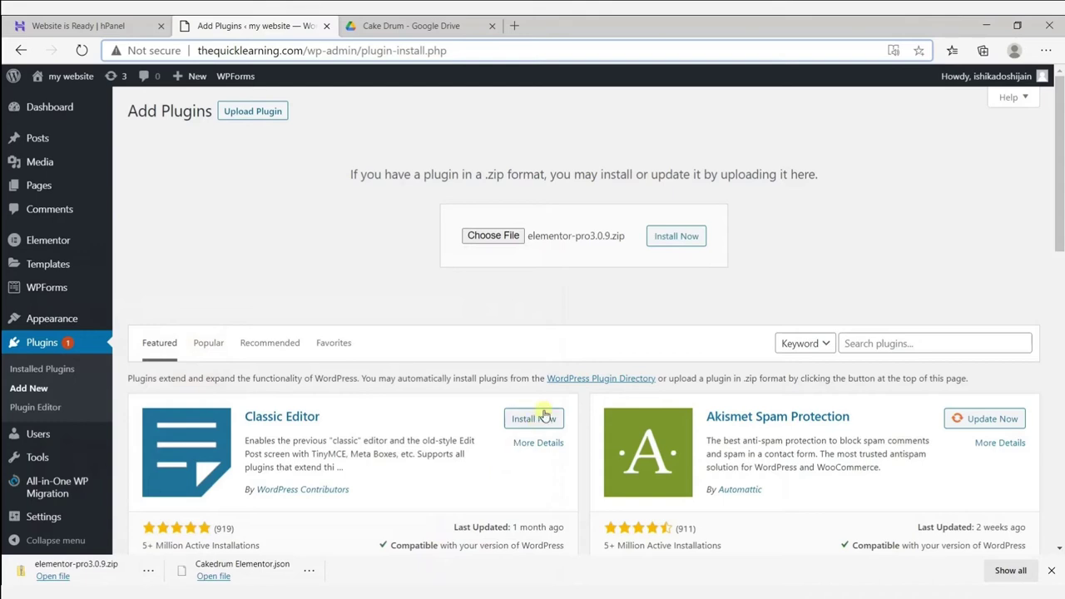
left_click(672, 242)
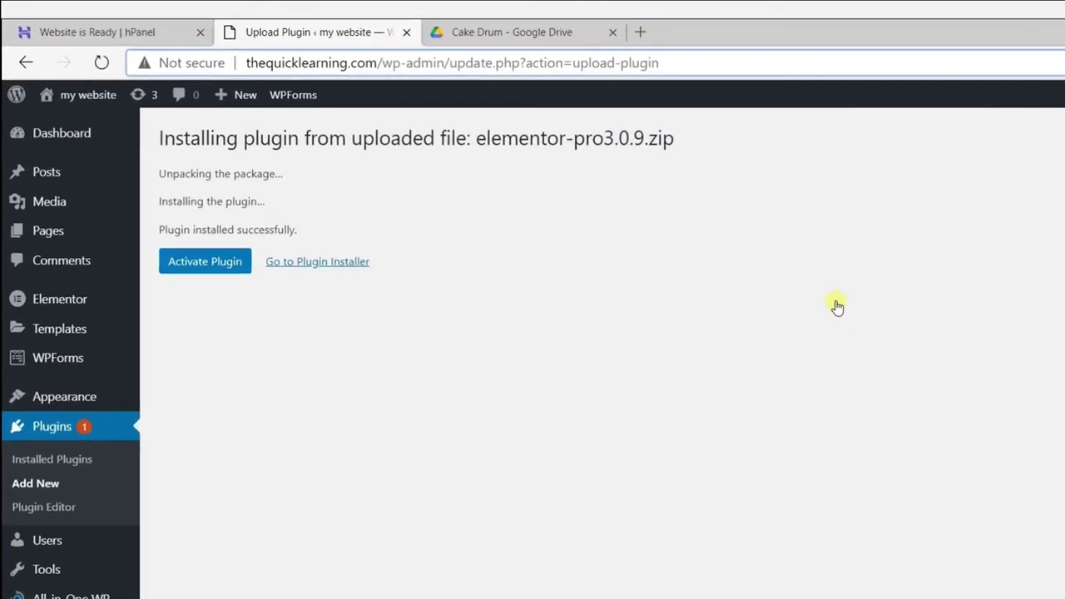
left_click(194, 301)
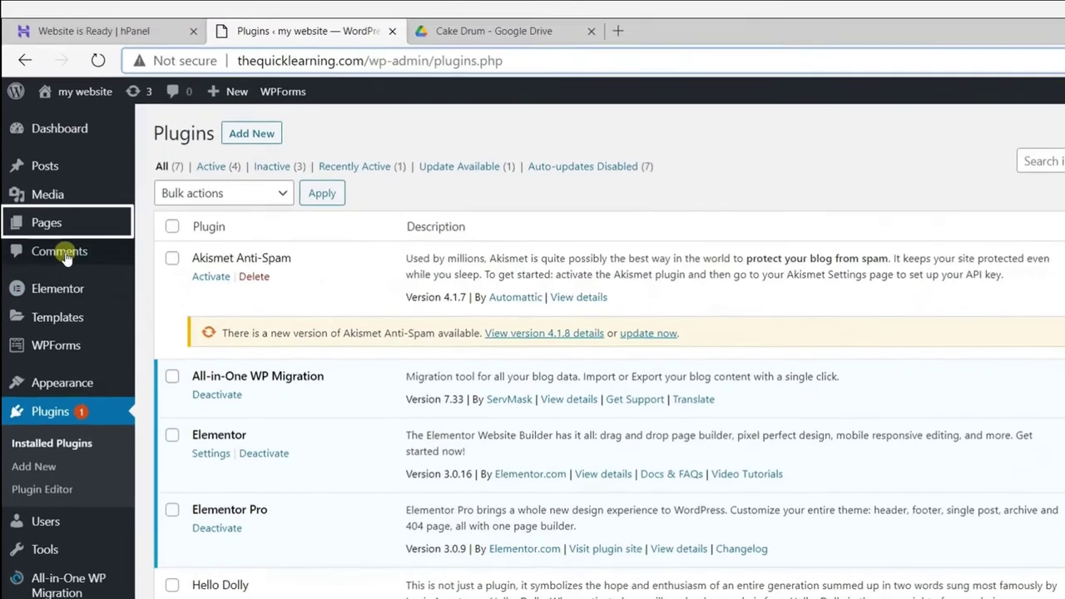
Create a page titled 'Home' using the Elementor Canvas template and publish it.
mouse_move(50, 192)
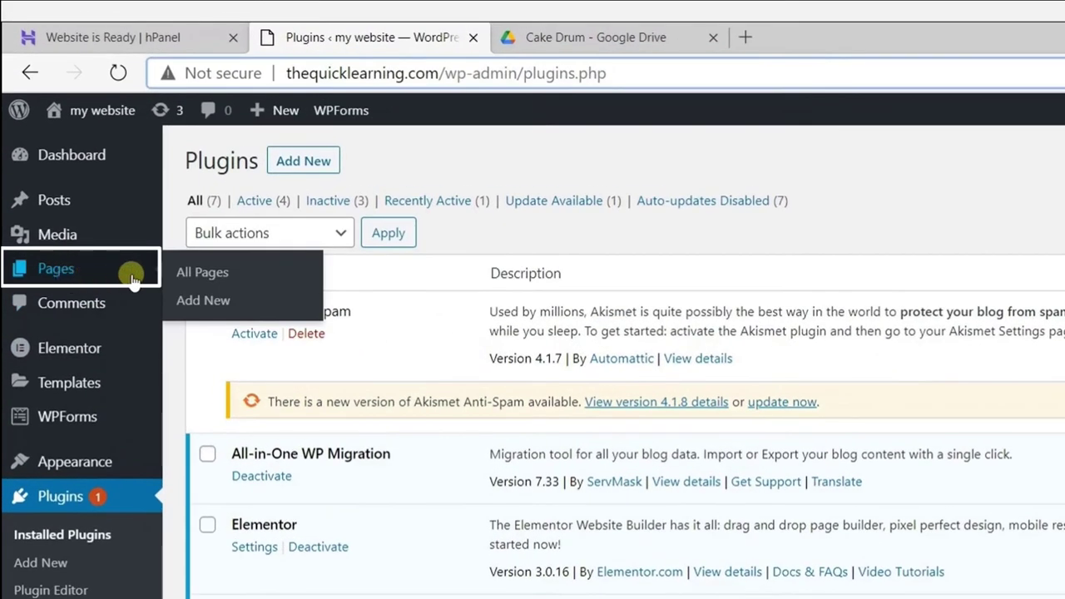
left_click(198, 305)
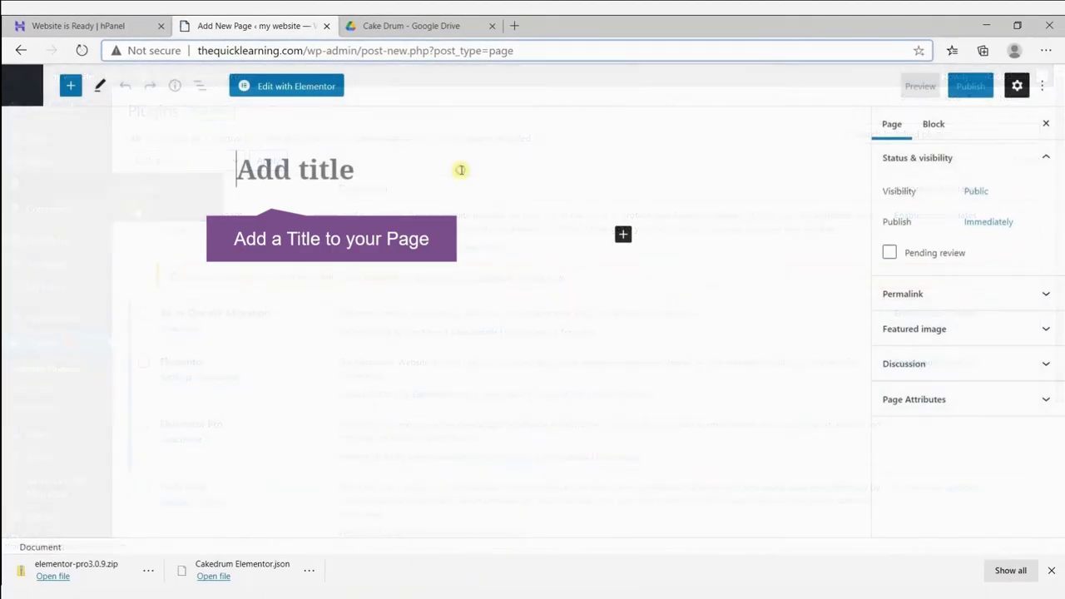
type("Home")
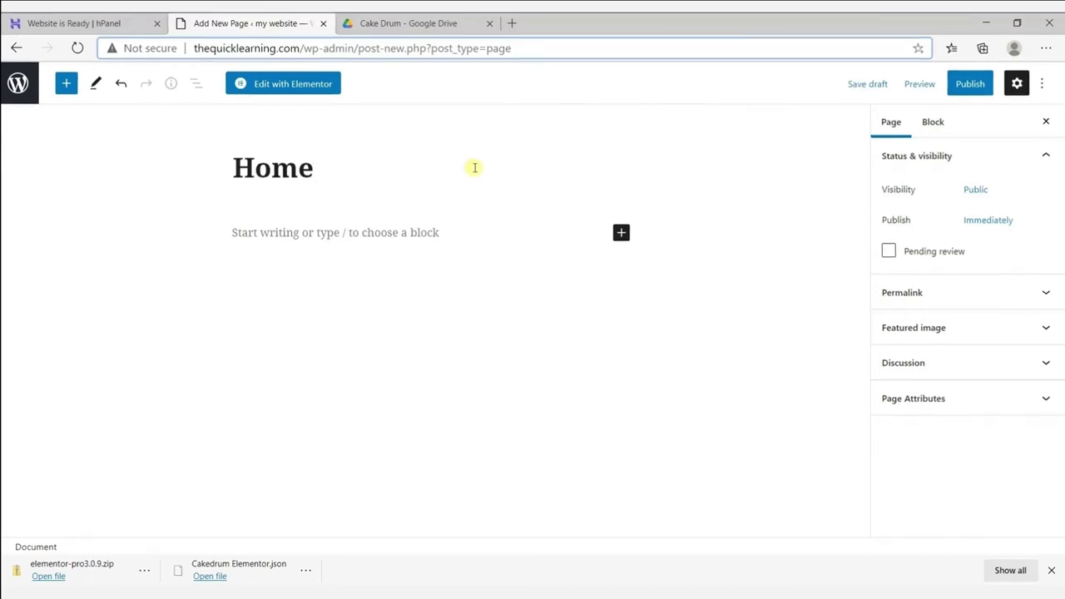
left_click(887, 283)
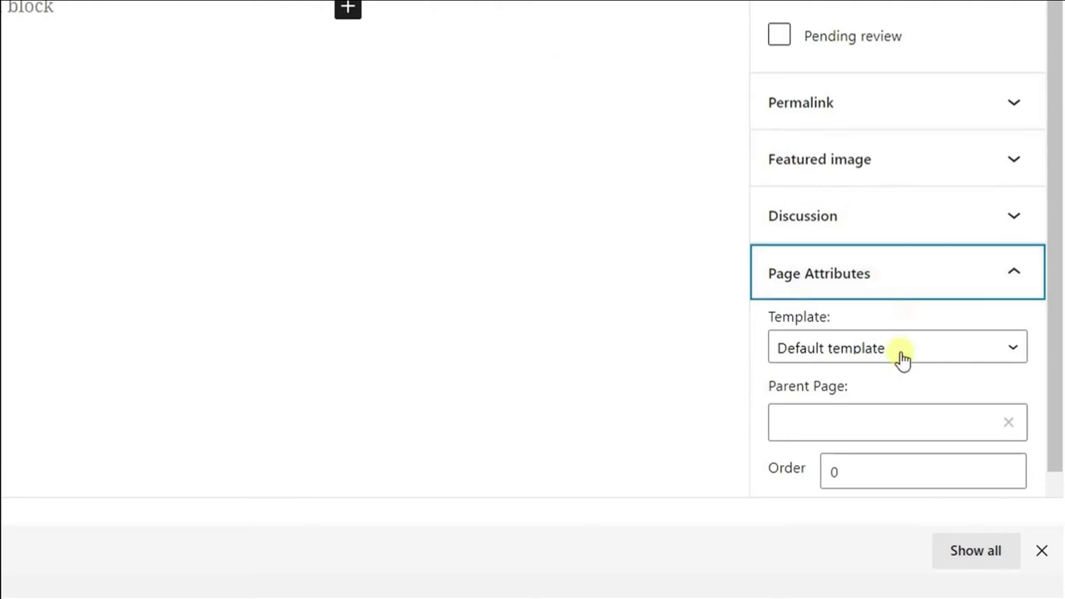
left_click(901, 361)
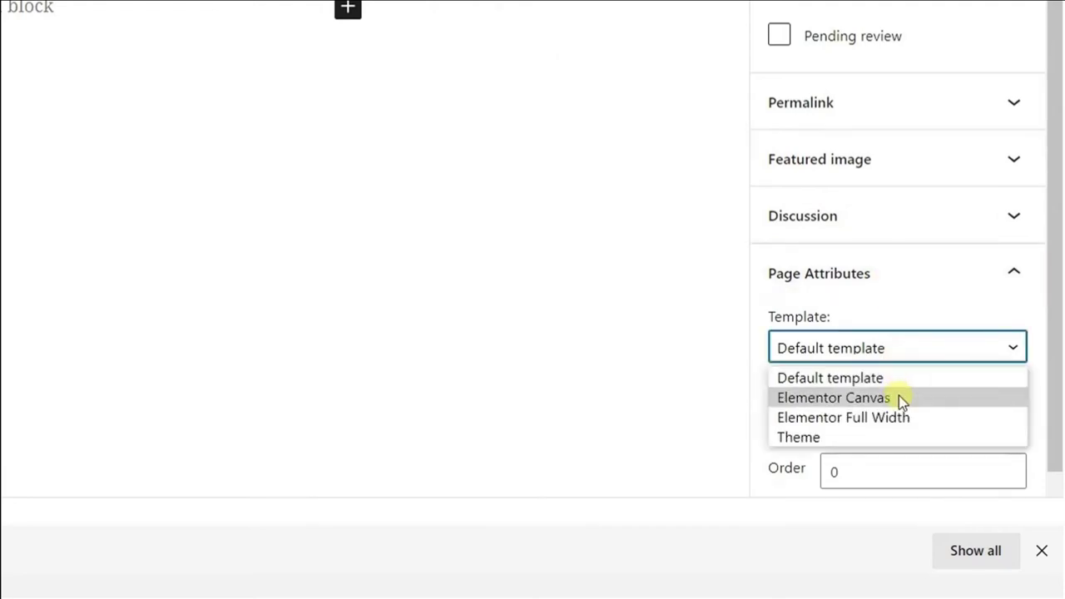
left_click(898, 398)
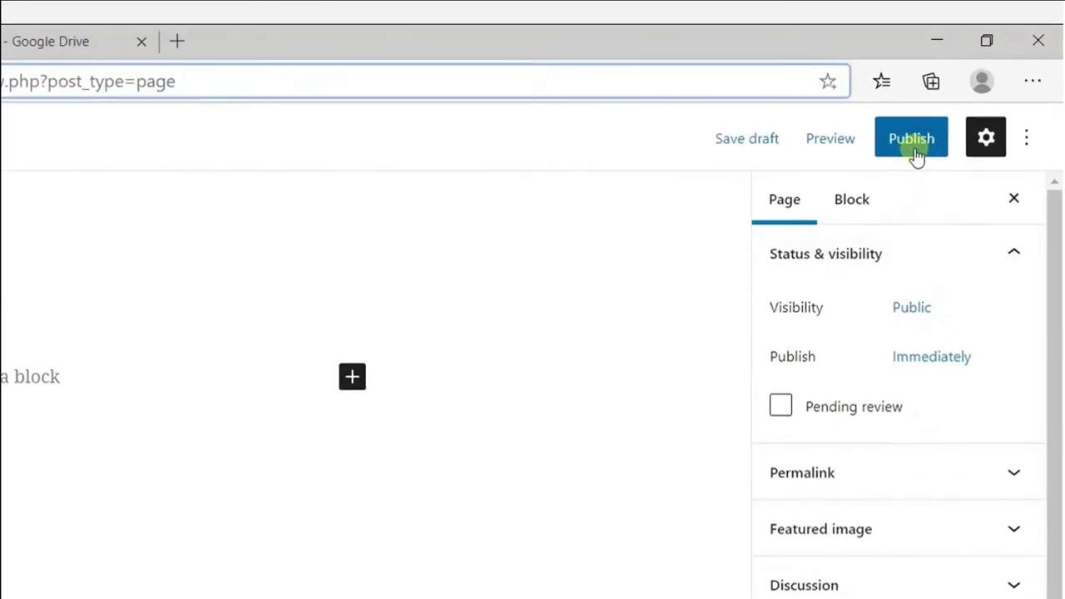
left_click(916, 156)
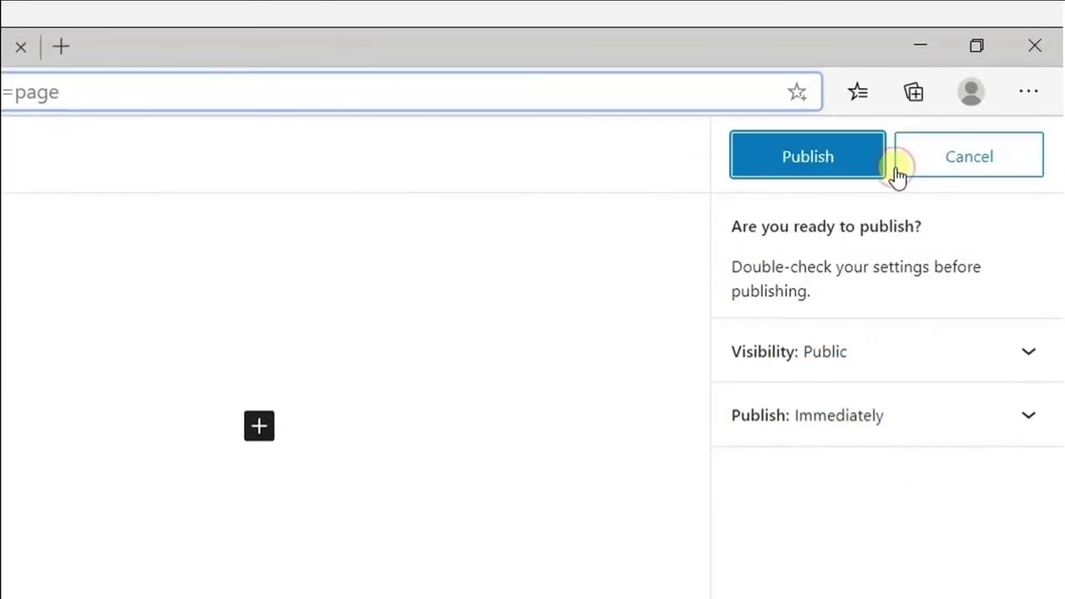
left_click(838, 142)
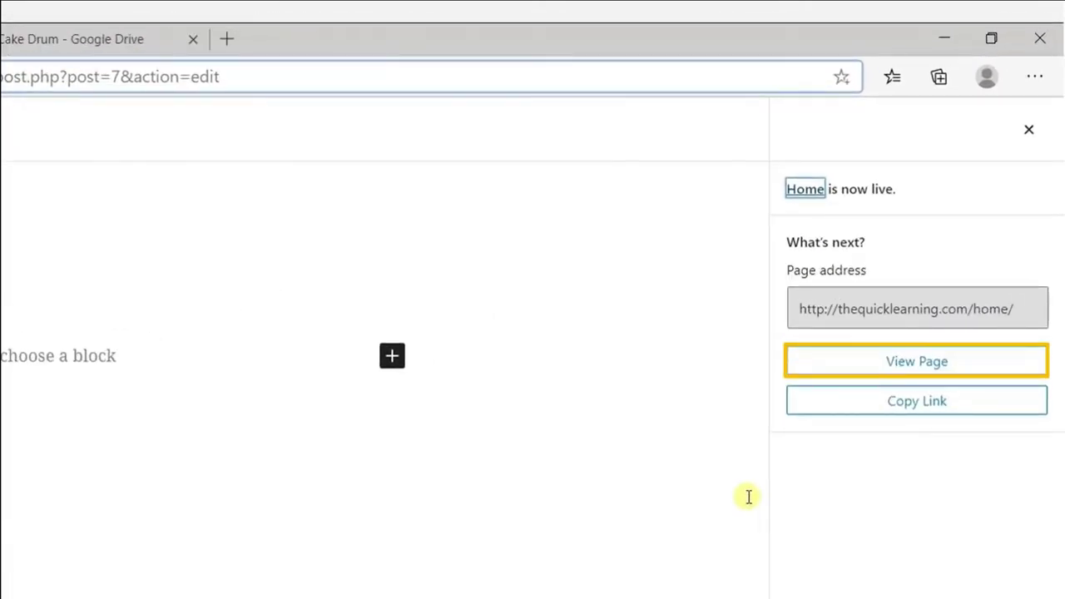
View the published Home page, then open it in the Elementor editor.
left_click(928, 372)
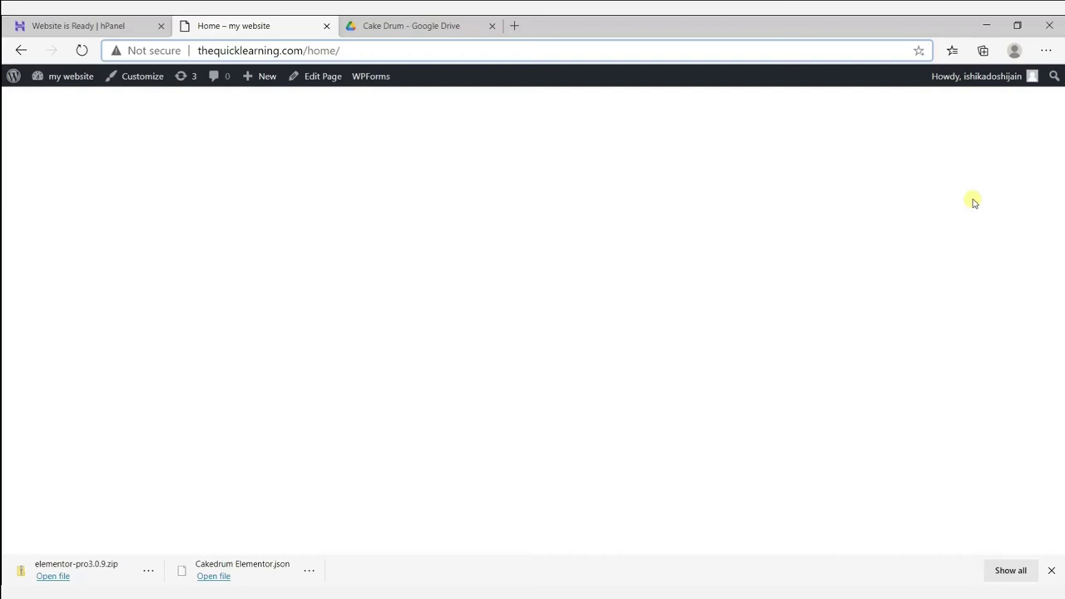
left_click(323, 80)
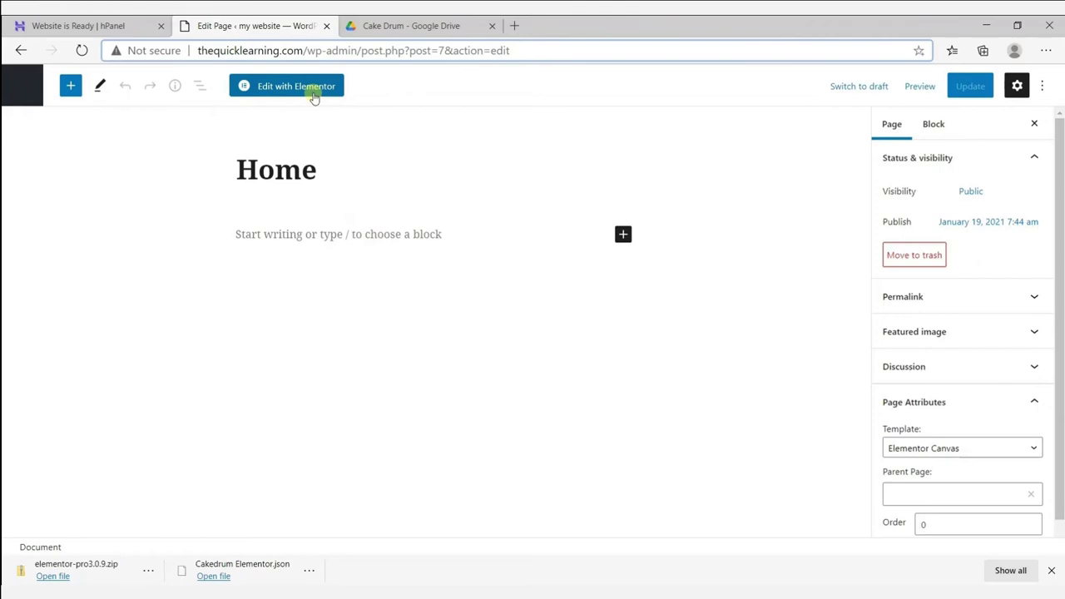
left_click(313, 95)
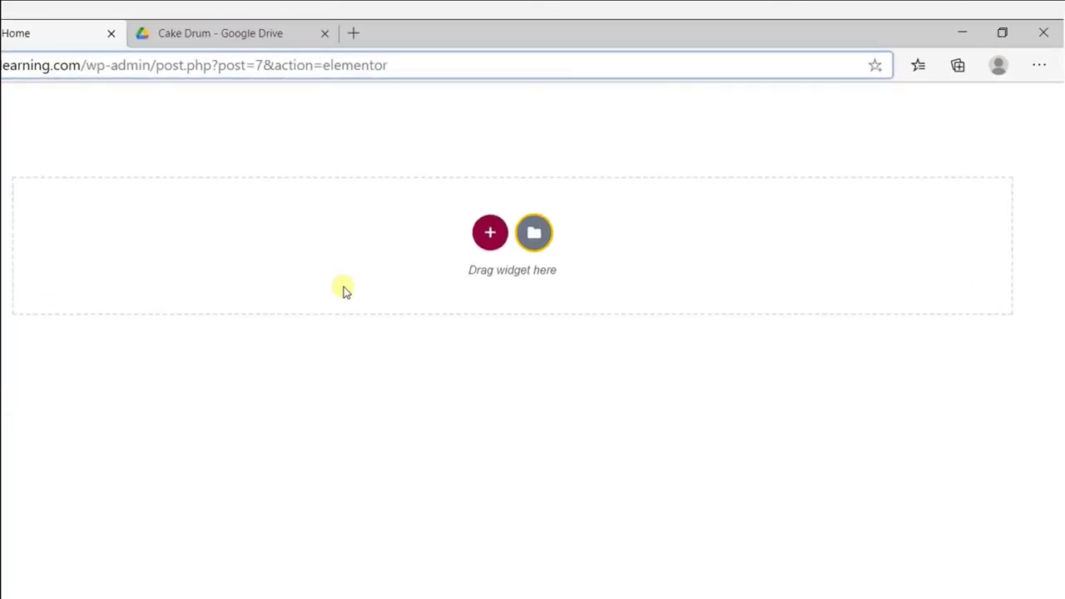
Import Cakedrum Elementor.json into the template library and insert the Cake Drum template into Home.
left_click(537, 233)
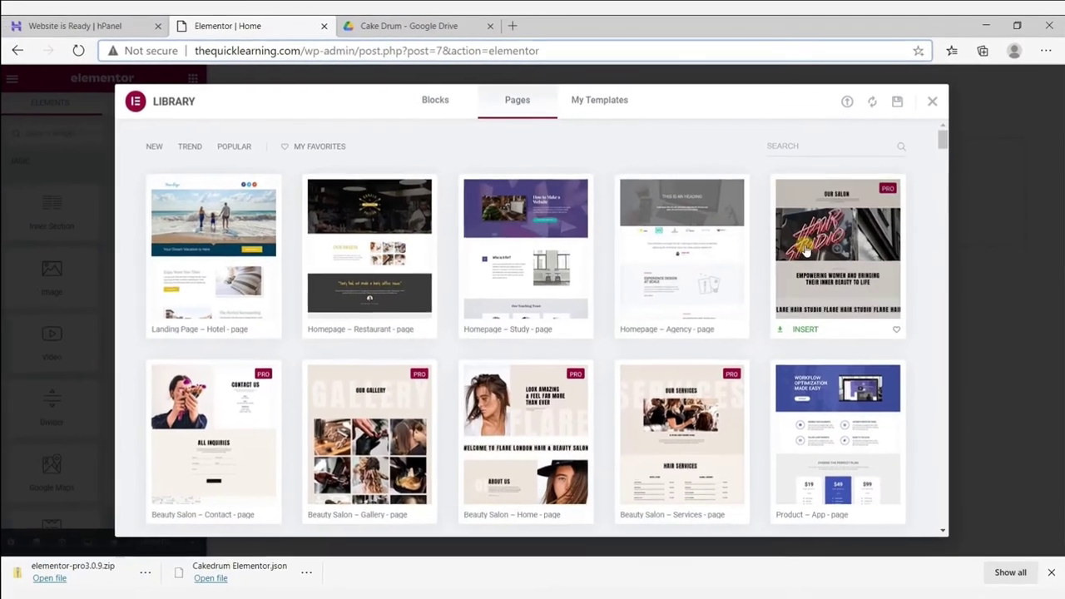
left_click(846, 102)
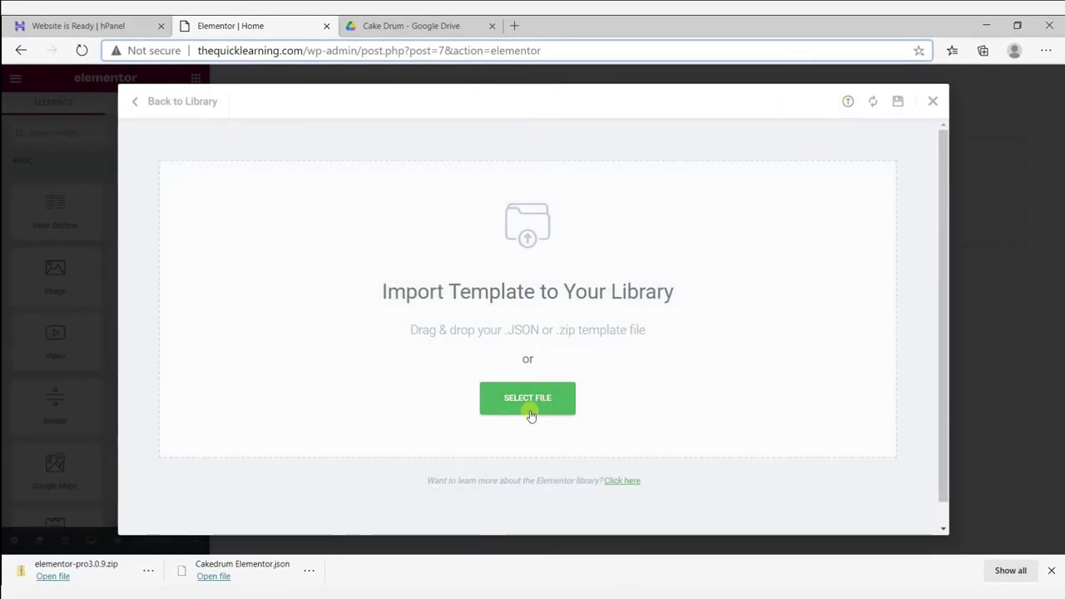
left_click(528, 398)
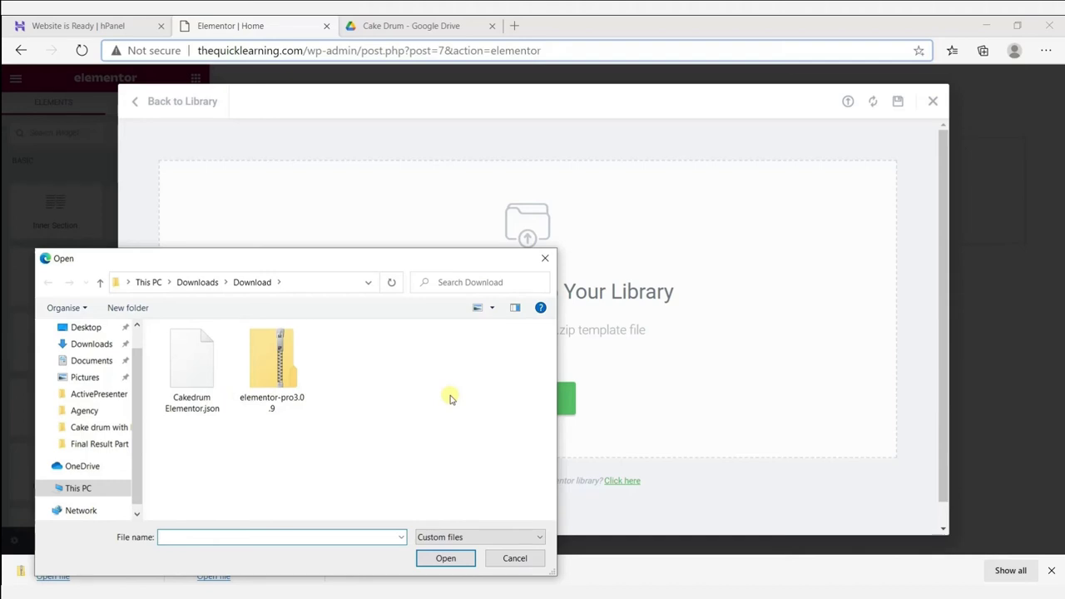
left_click(195, 374)
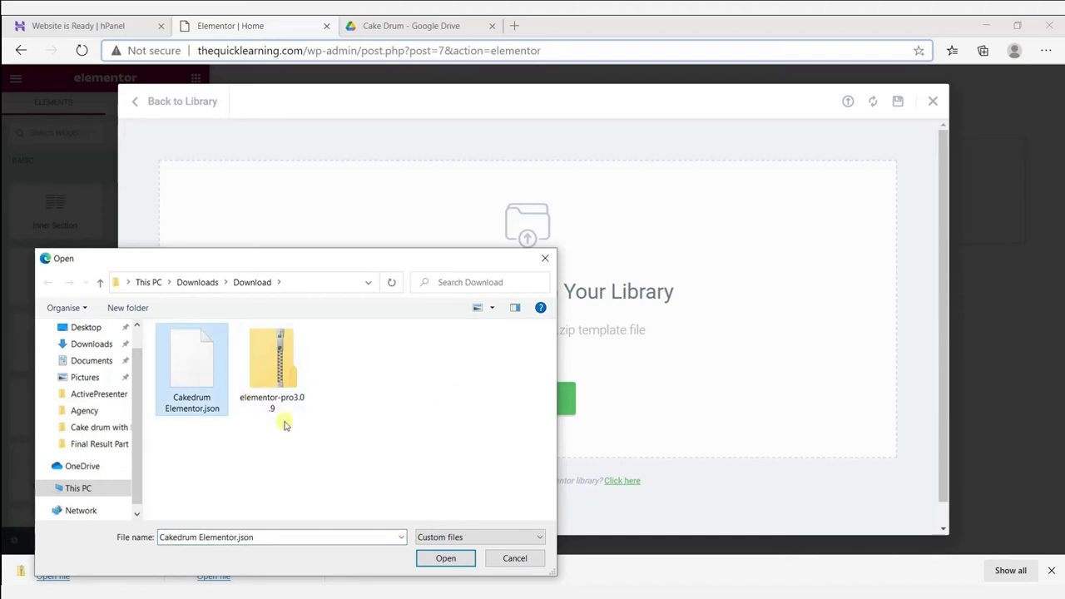
left_click(446, 558)
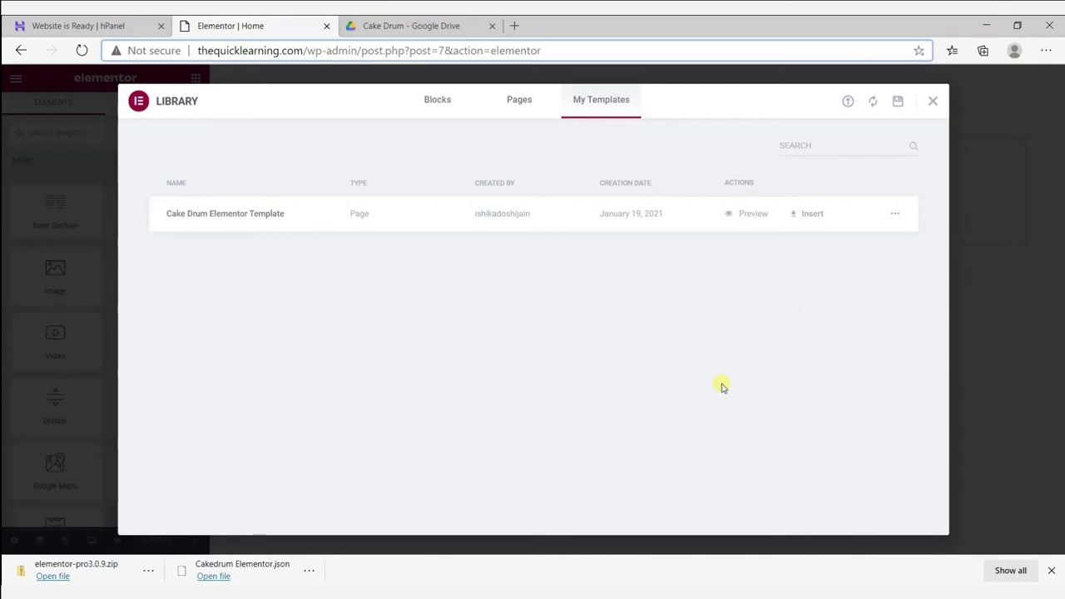
left_click(811, 216)
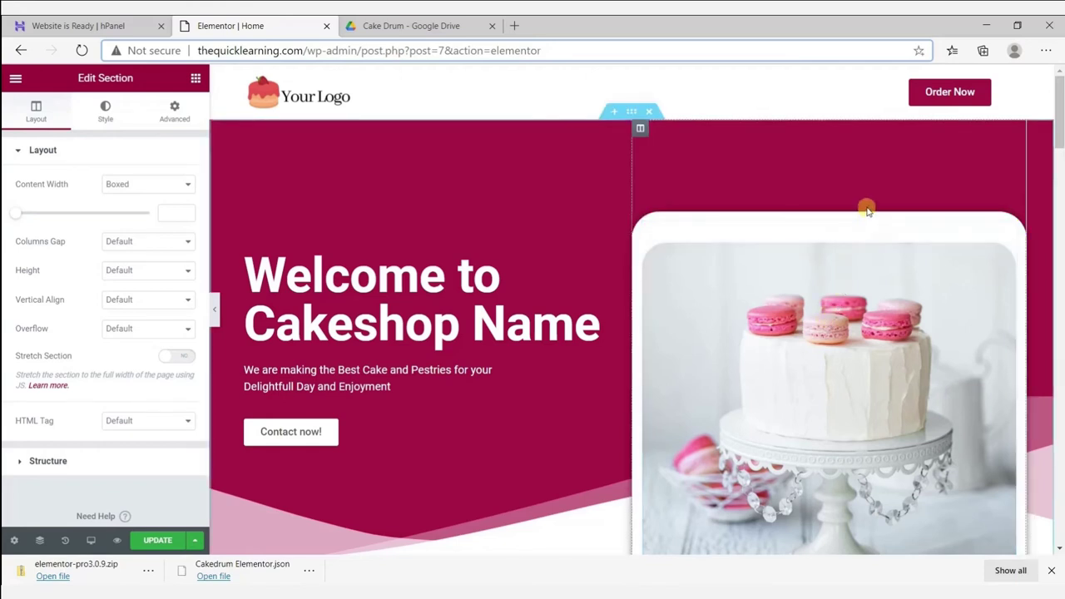
Upload the Cake photo to the media library and set it as the hero image.
left_click(669, 155)
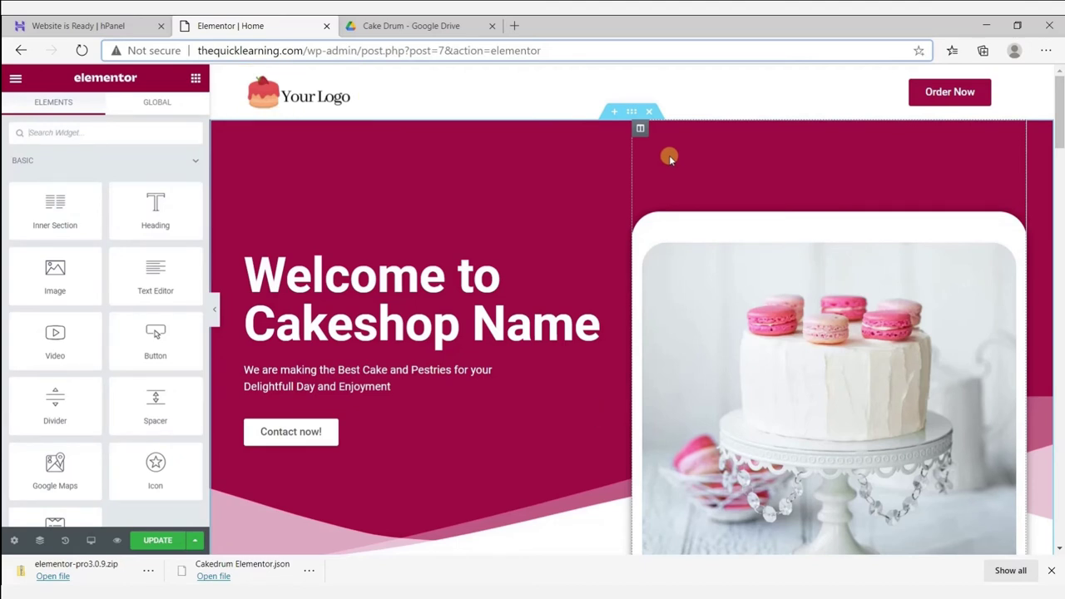
left_click(777, 289)
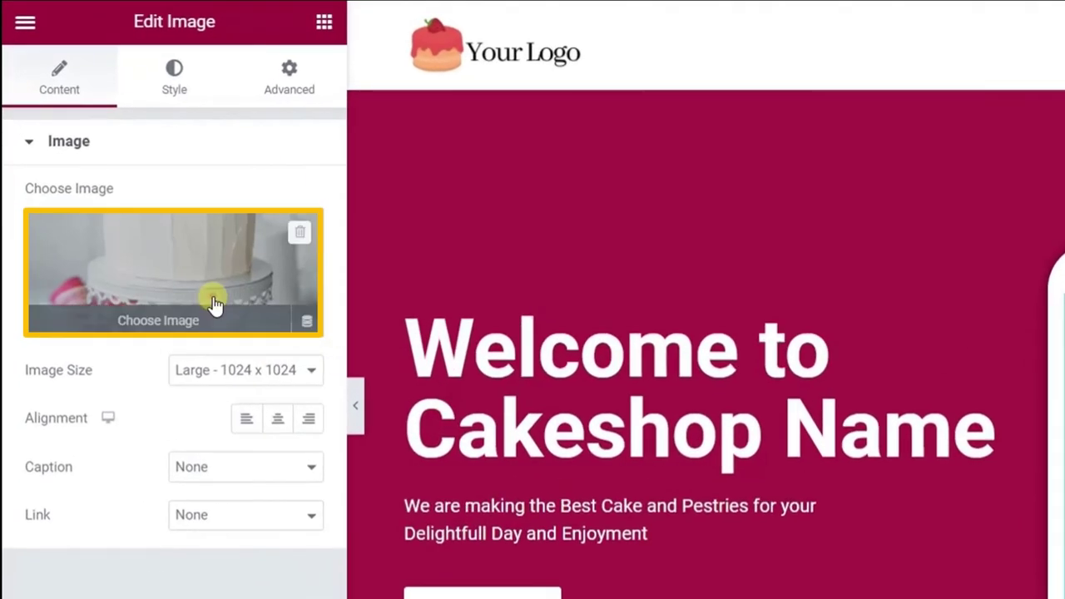
left_click(214, 304)
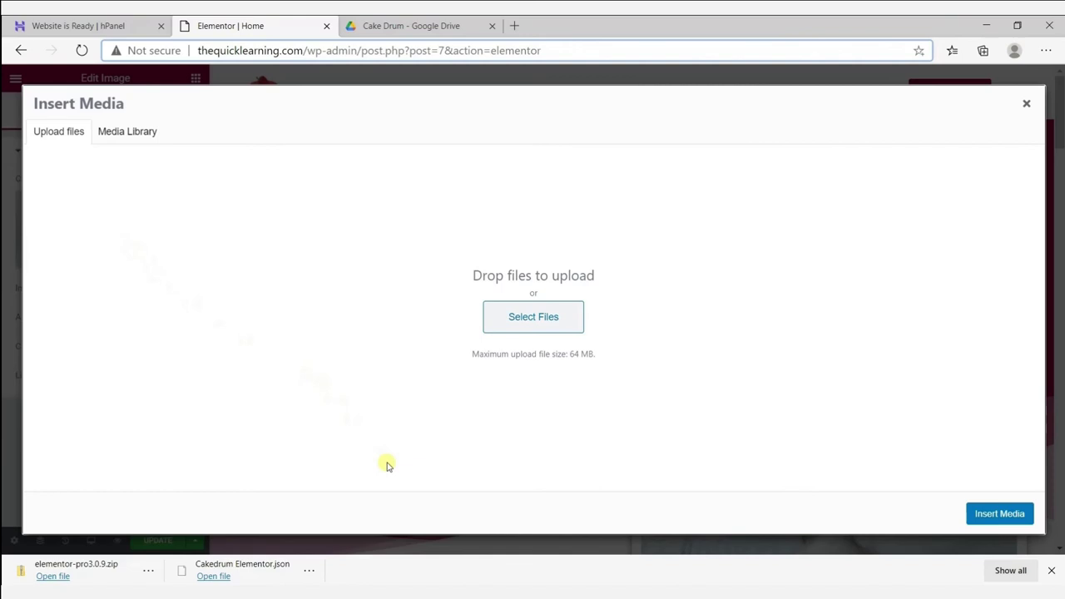
left_click(499, 320)
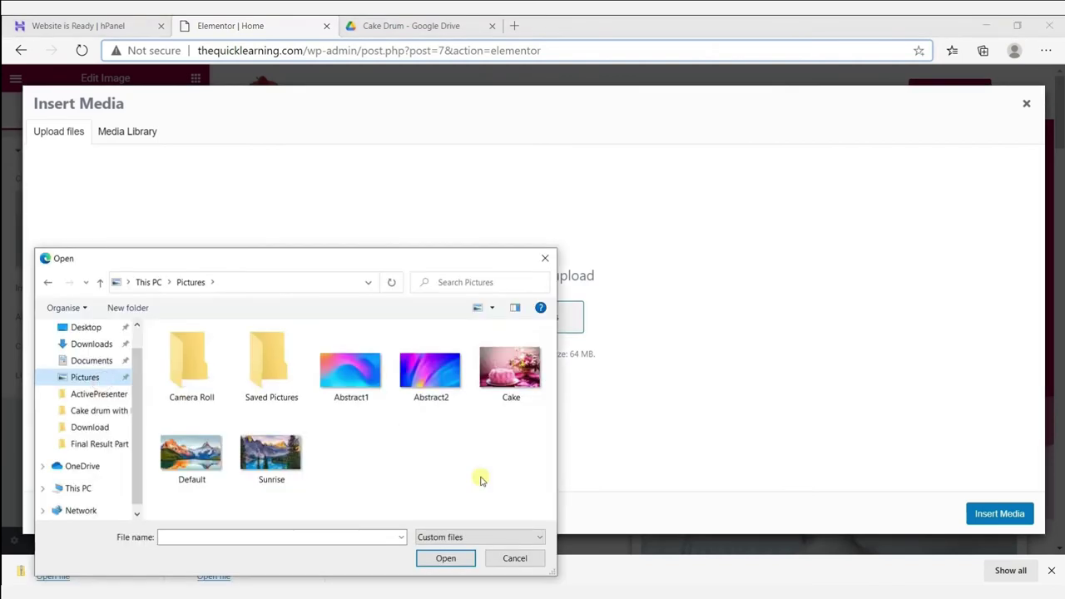
left_click(509, 388)
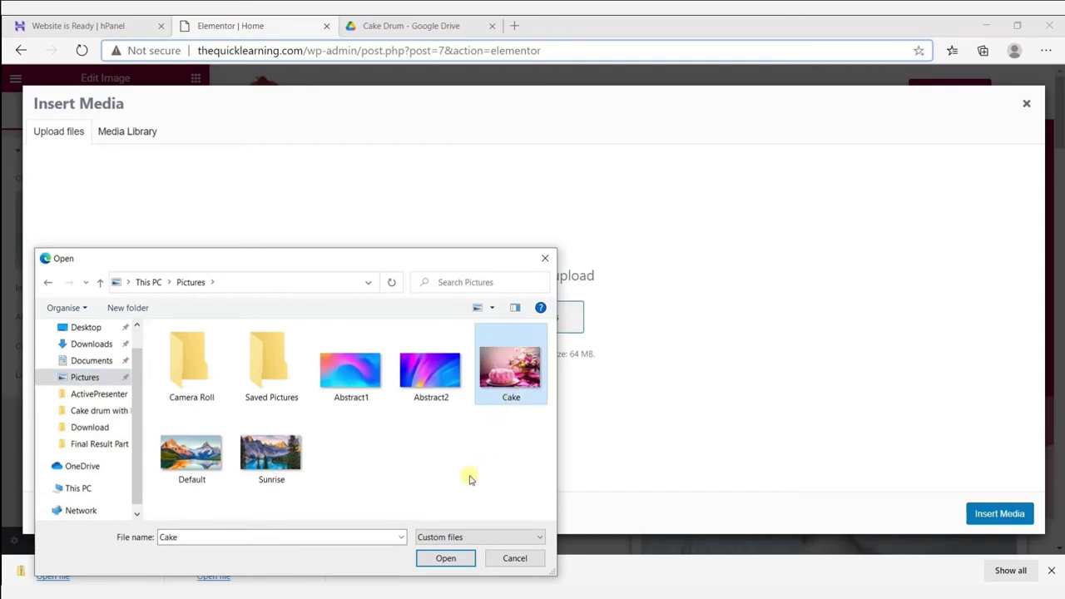
left_click(446, 559)
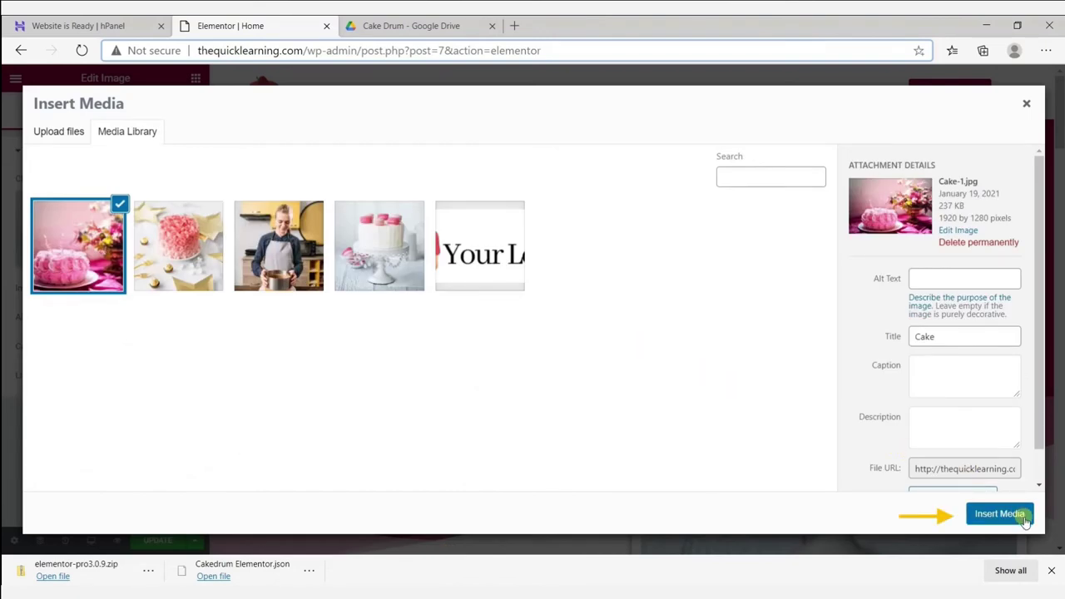
left_click(999, 513)
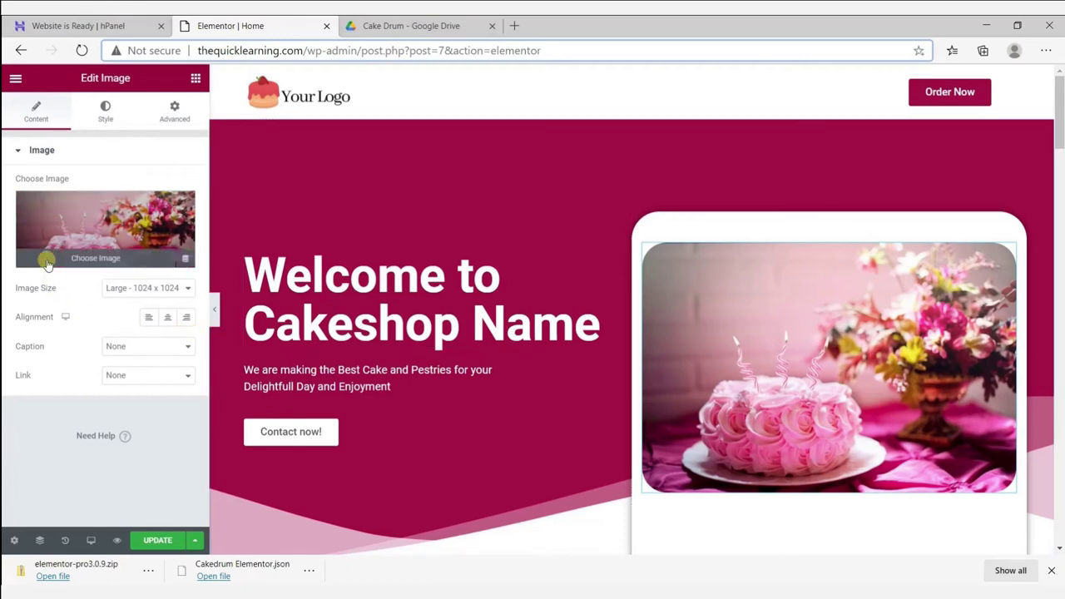
Switch the hero image back to macaron-layer-cake.jpg from the Media Library.
left_click(47, 262)
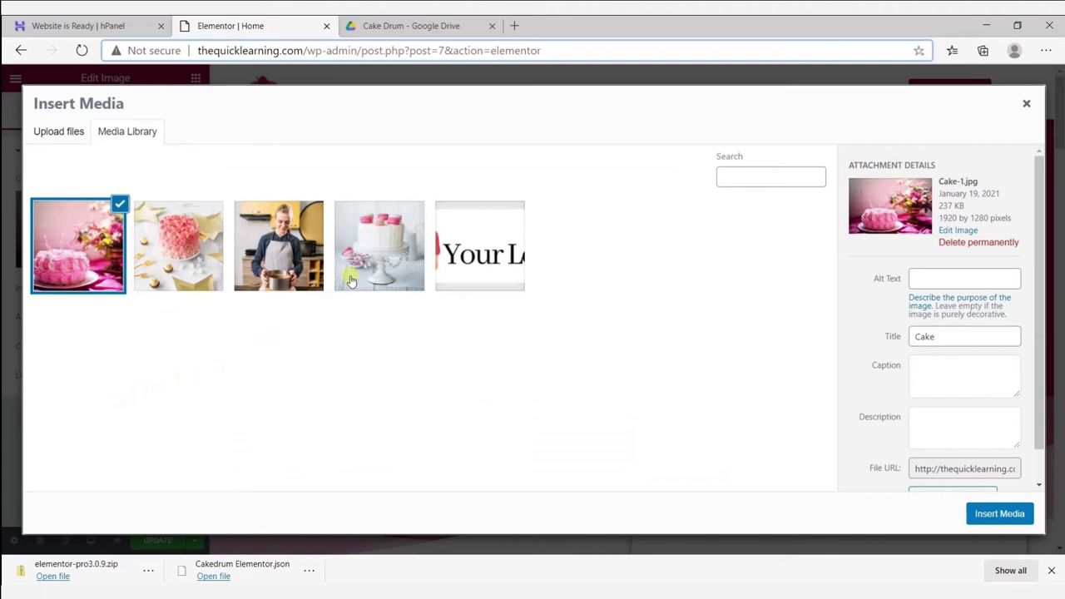
left_click(352, 281)
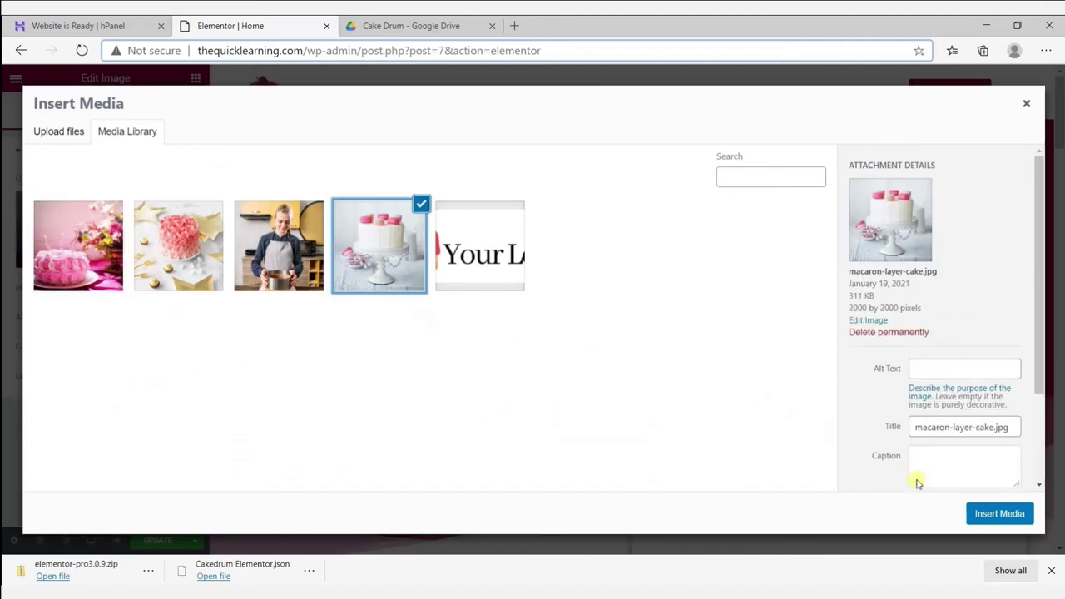
left_click(988, 517)
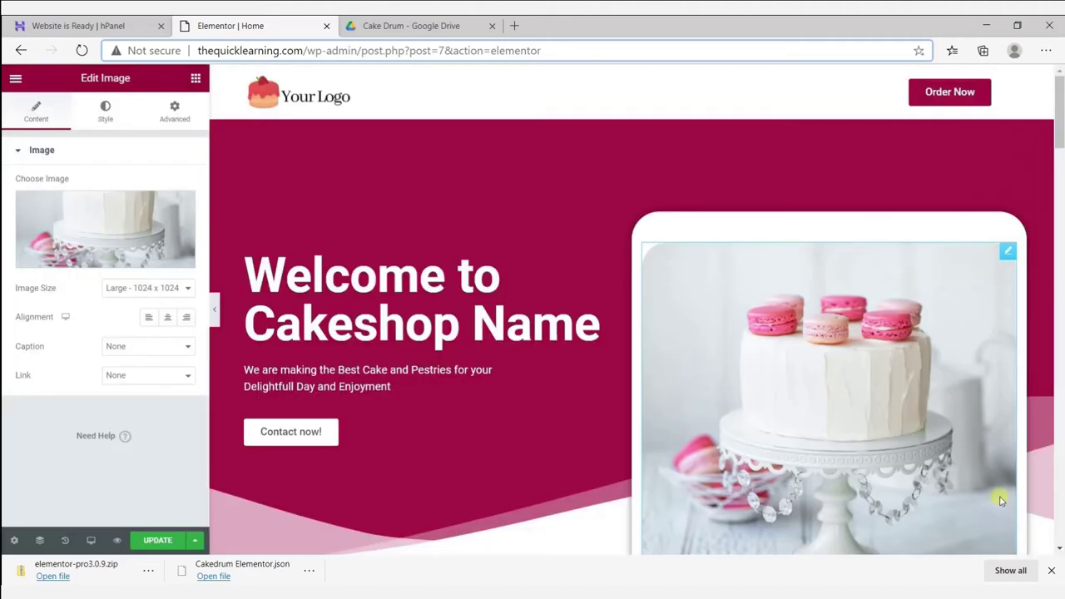
left_click(299, 112)
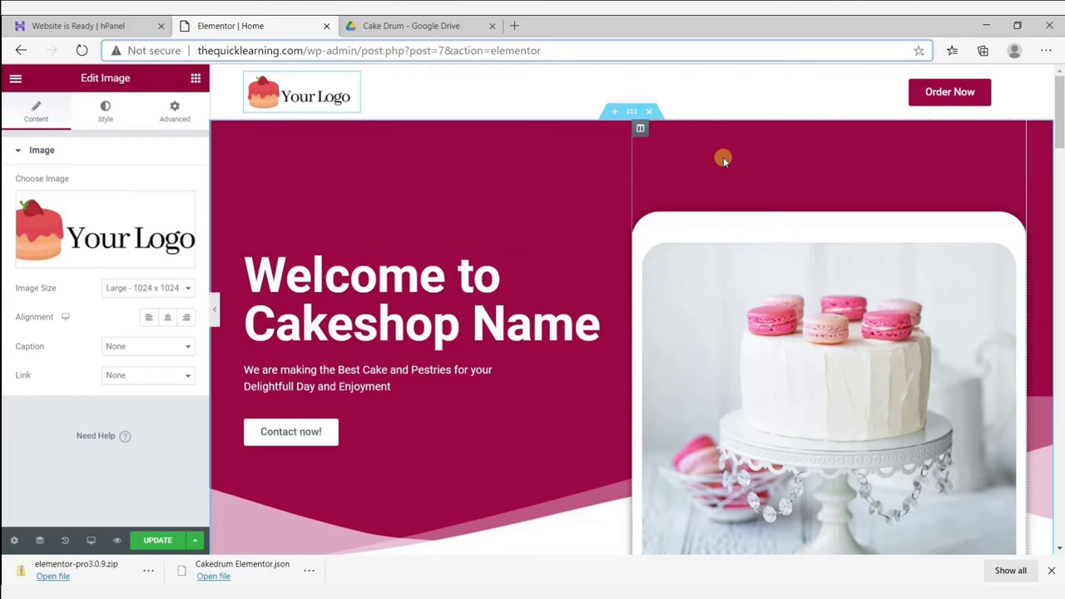
left_click(510, 306)
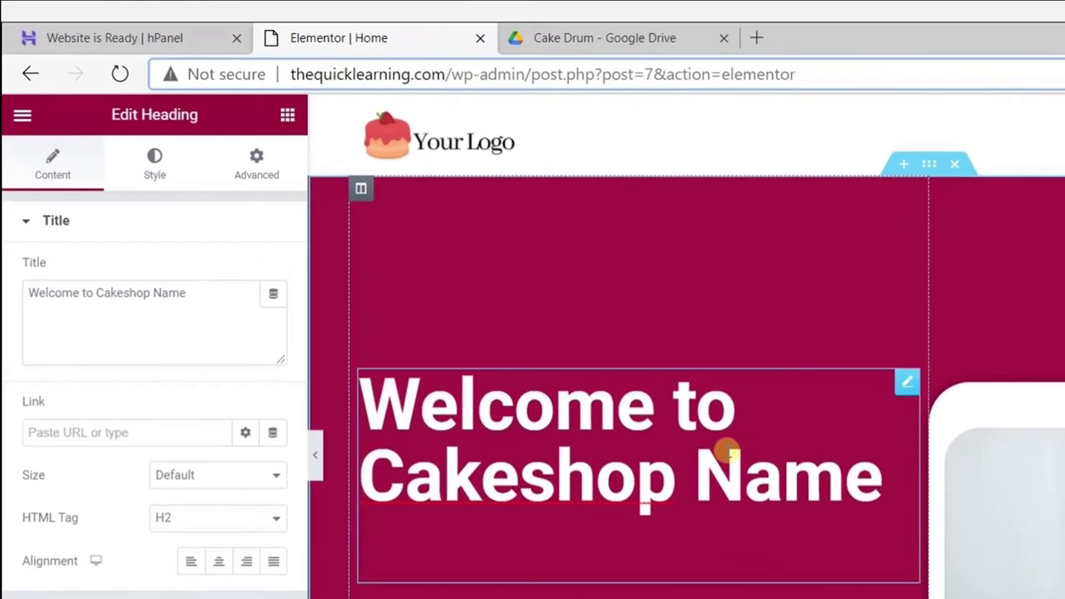
Change the hero heading to 'This is my cake shop.'.
left_click(192, 294)
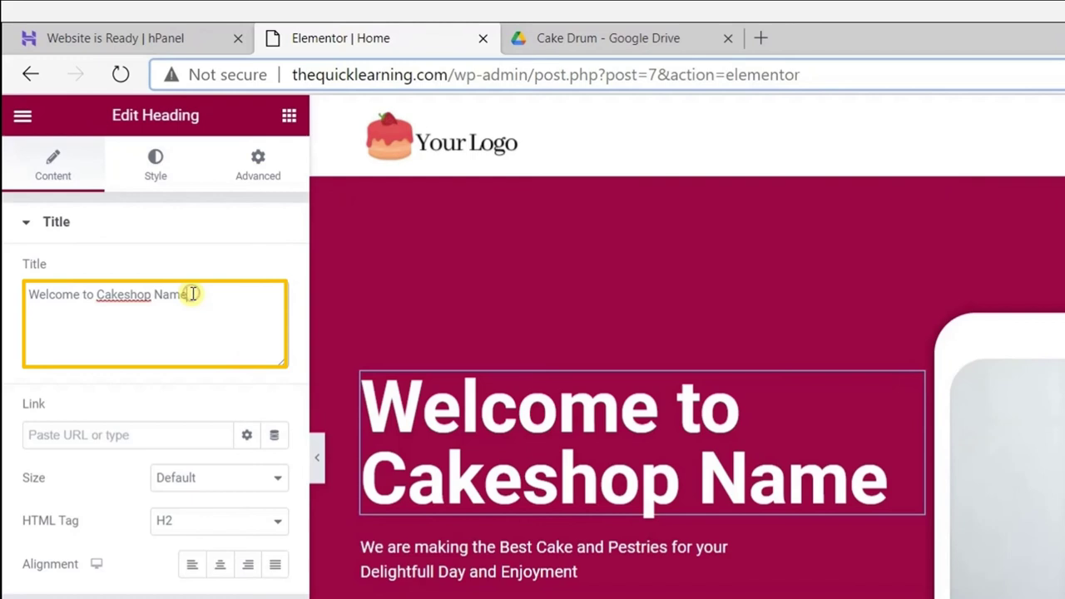
key("BackSpace")
key("BackSpace")
key("BackSpace")
key("BackSpace")
key("BackSpace")
key("BackSpace")
key("BackSpace")
key("BackSpace")
key("BackSpace")
key("BackSpace")
key("BackSpace")
key("BackSpace")
key("BackSpace")
key("BackSpace")
key("BackSpace")
key("BackSpace")
key("BackSpace")
key("BackSpace")
key("BackSpace")
key("BackSpace")
key("BackSpace")
type("This is my cake shop.")
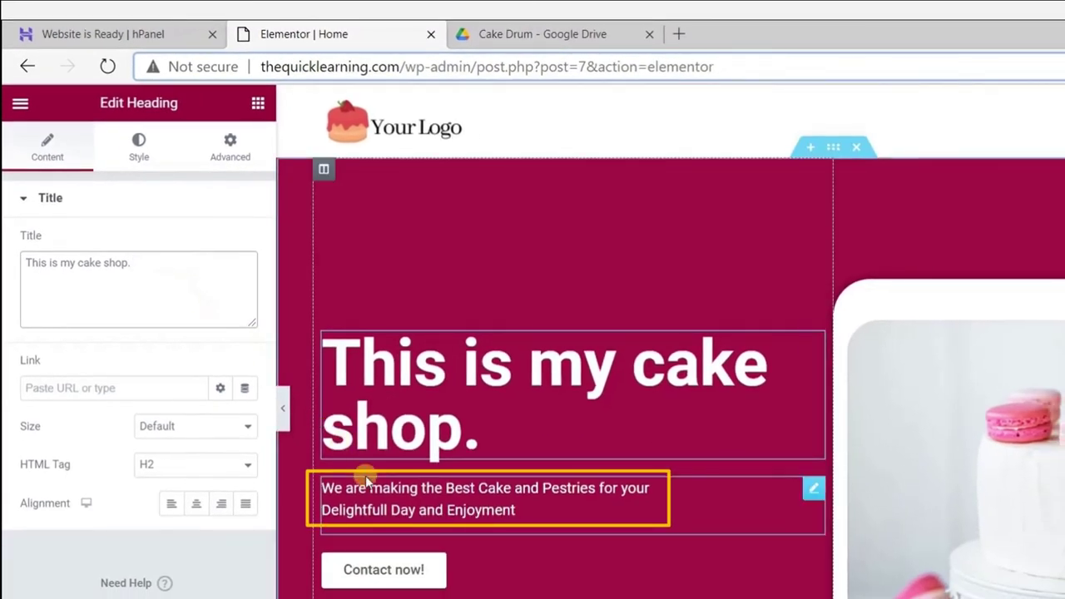
Replace the hero subtitle with 'Thank you for visiting my cake shop website'.
left_click(379, 489)
key("ctrl+a")
key("BackSpace")
type("Th")
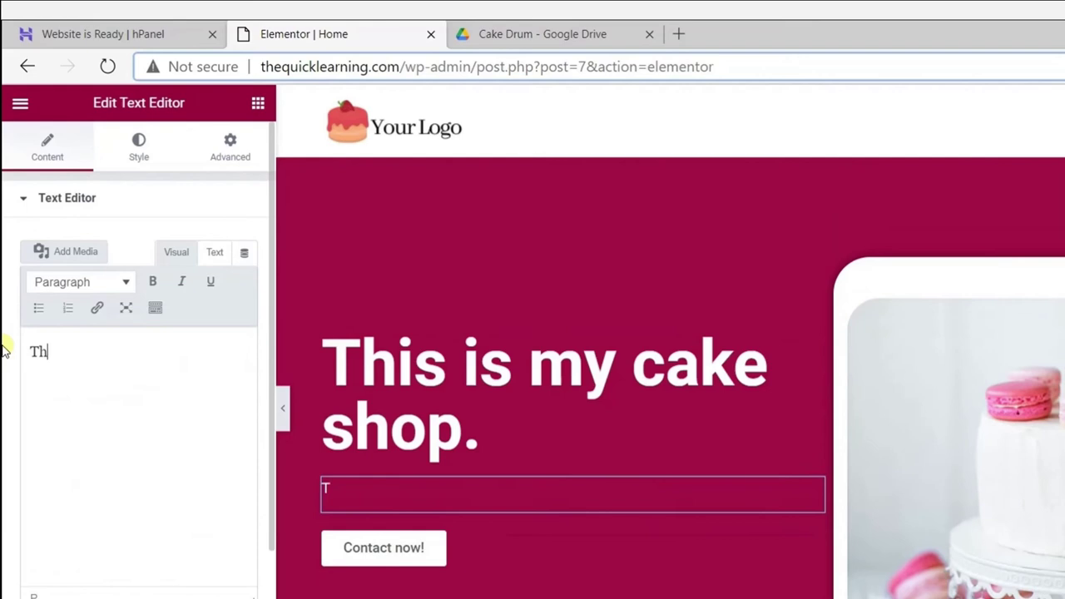
type("ank you for visiting my cake shop website")
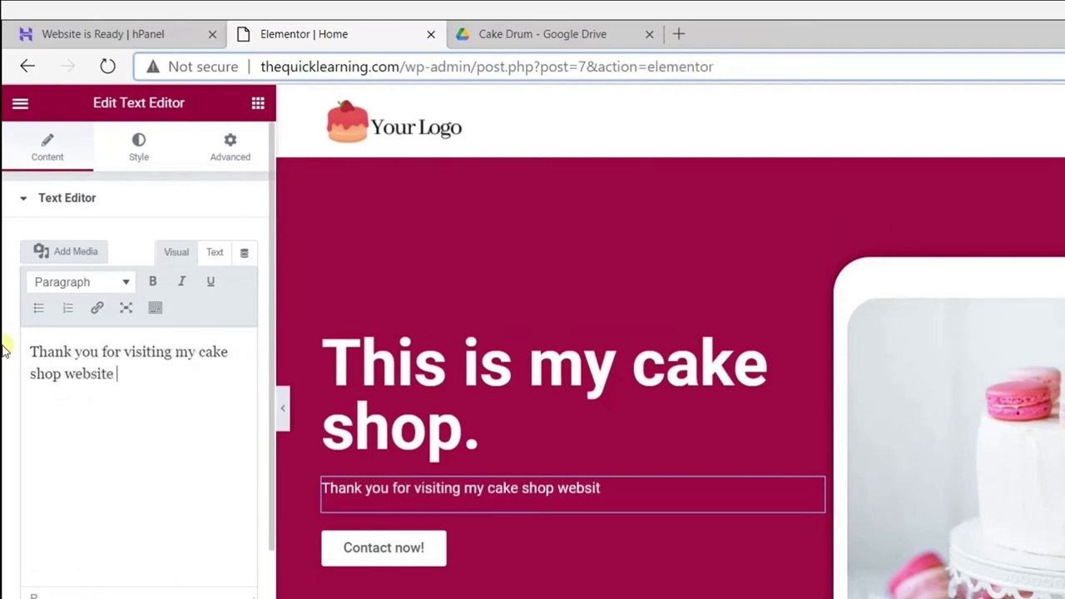
scroll(670, 341, "down", 5)
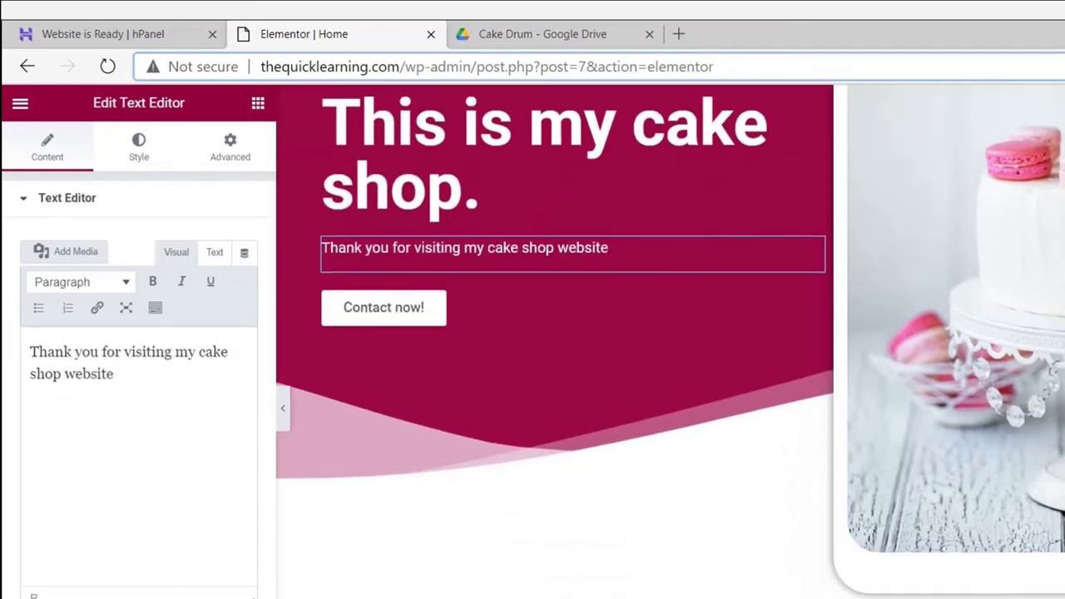
scroll(669, 341, "down", 2)
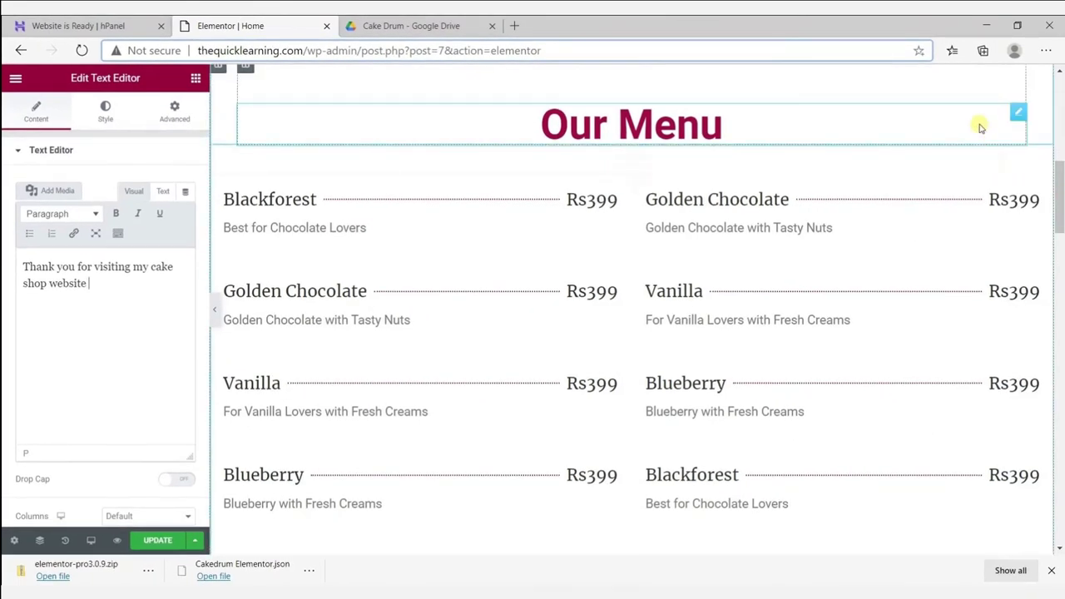
Rename the Blackforest price list item to My Cake Name 1, description 'My Cake Name Description', price $5.
left_click(463, 237)
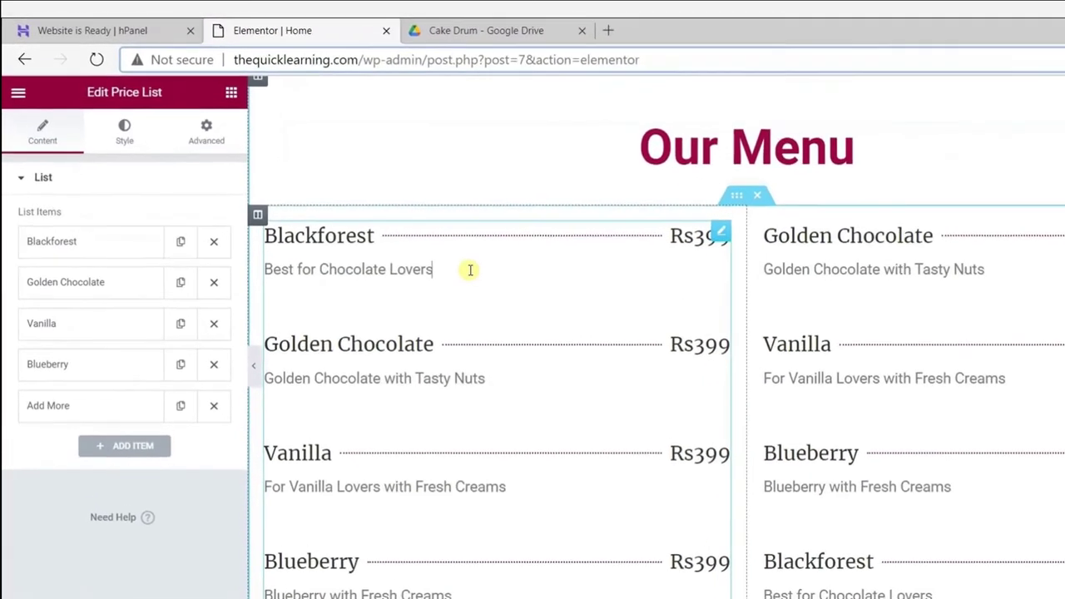
left_click(259, 232)
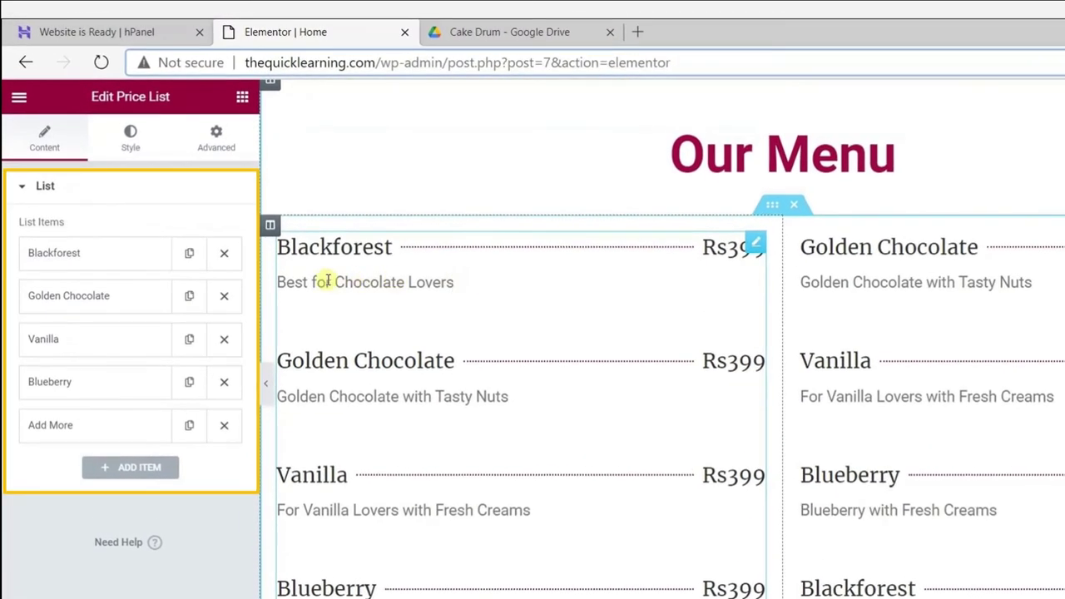
left_click(75, 266)
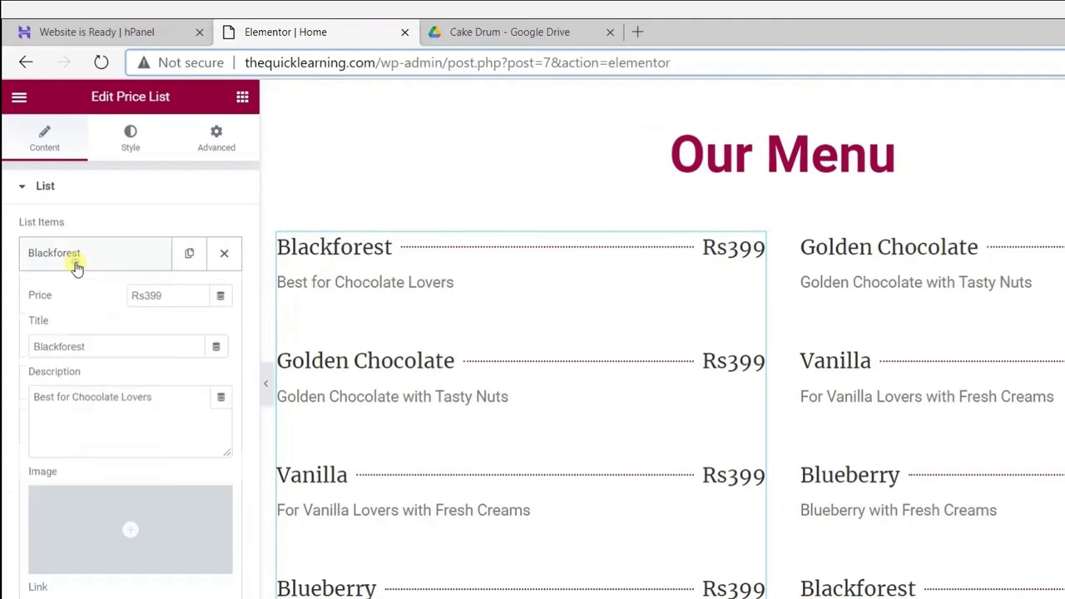
left_click(77, 301)
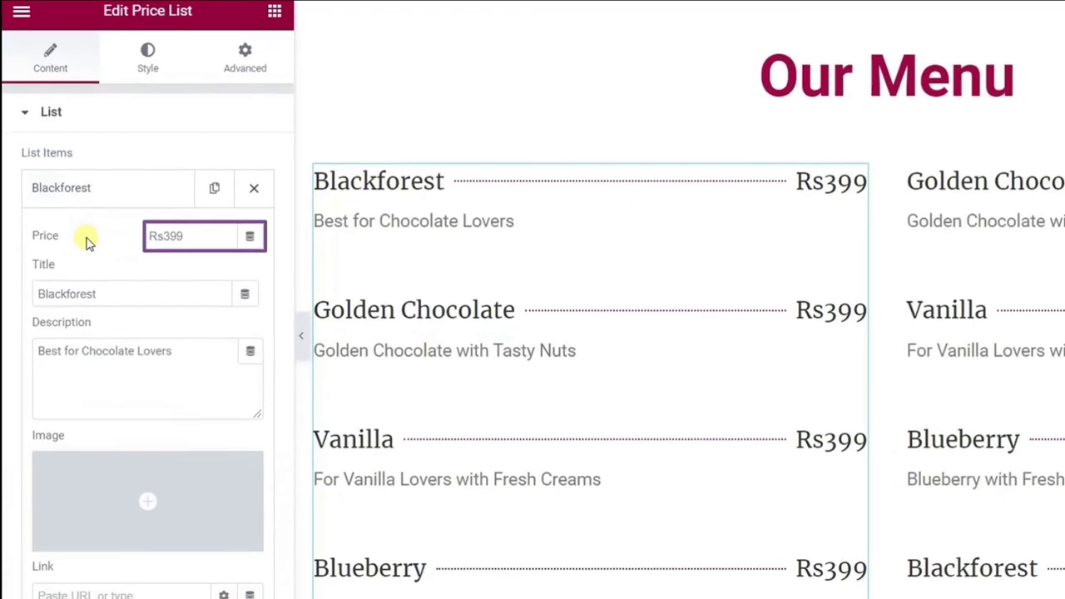
key("Tab")
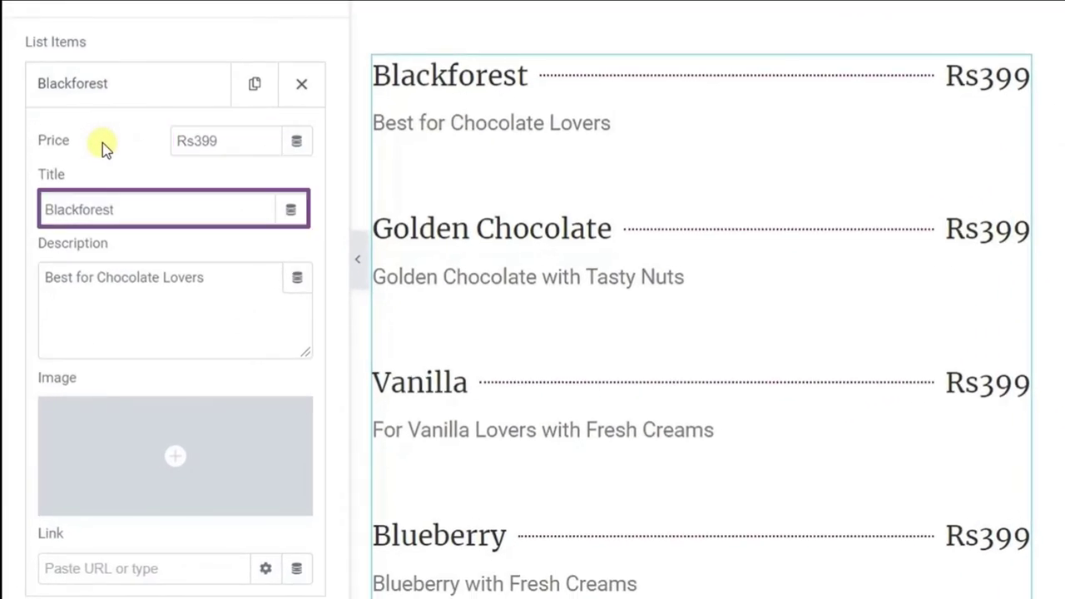
key("Tab")
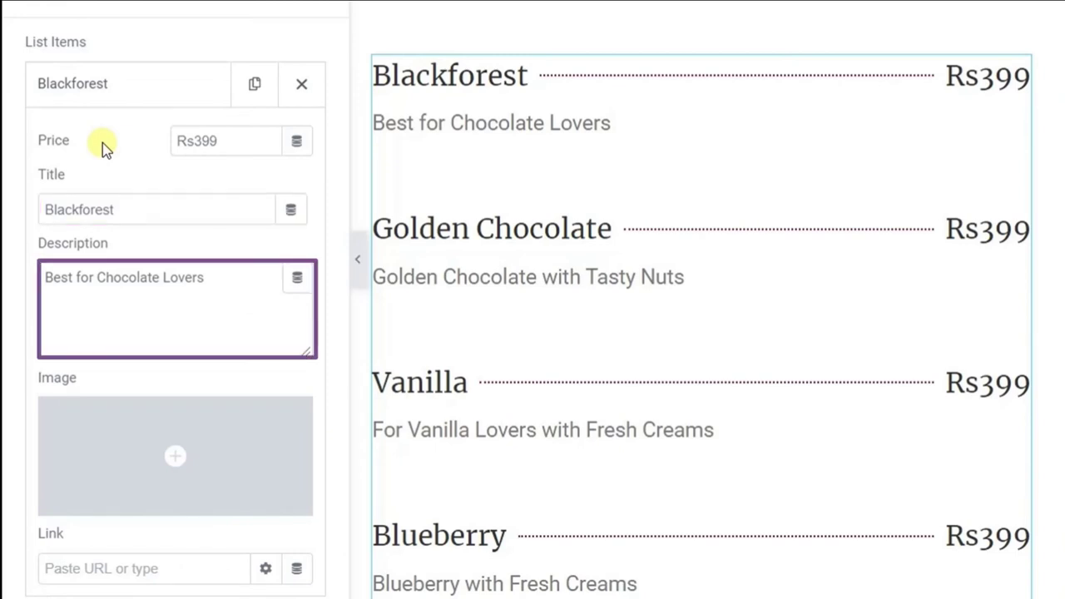
double_click(119, 208)
type("My Cake Name 1")
triple_click(132, 274)
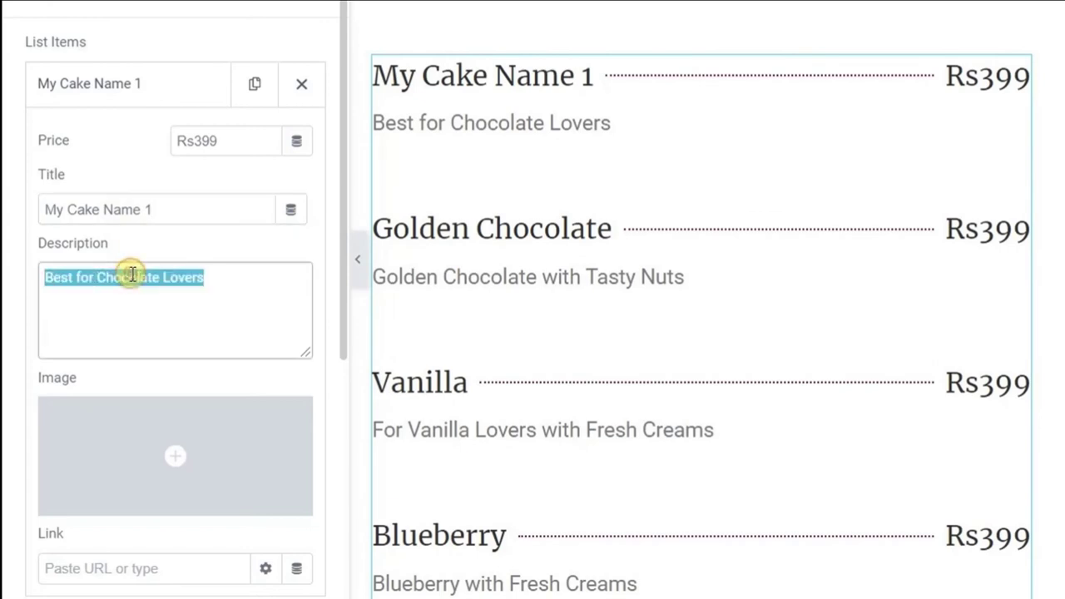
type("My Cake Name Description")
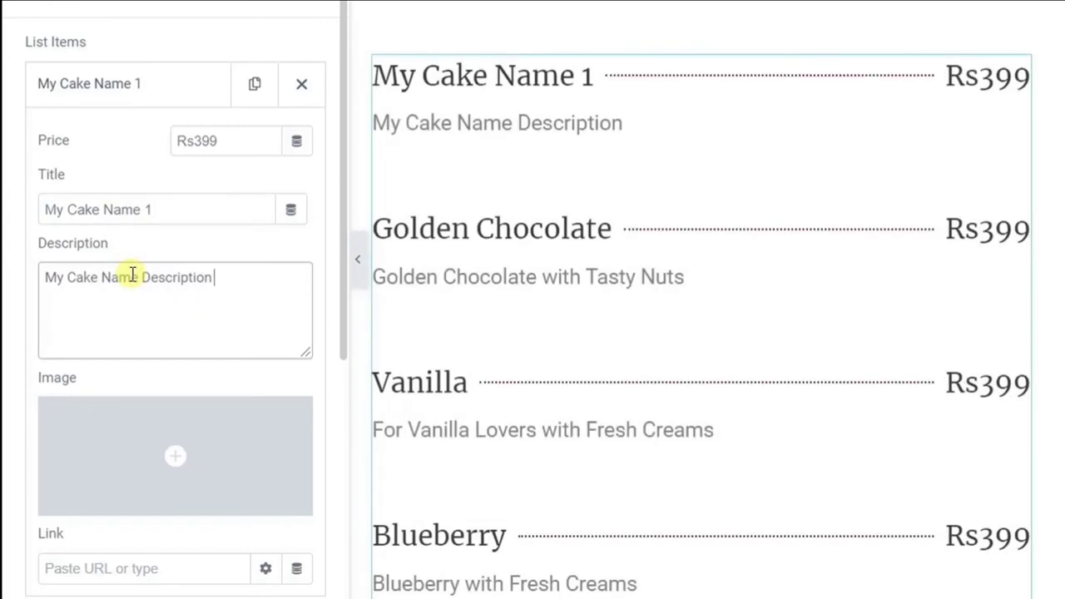
left_click(217, 141)
key("BackSpace")
key("BackSpace")
key("BackSpace")
key("BackSpace")
key("BackSpace")
type("$5")
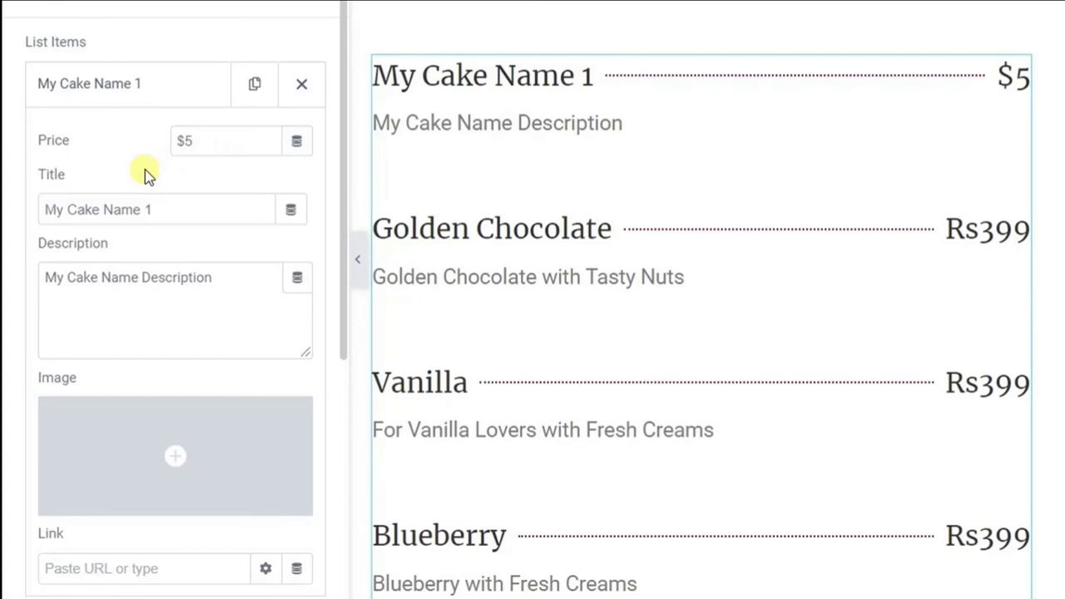
left_click(140, 98)
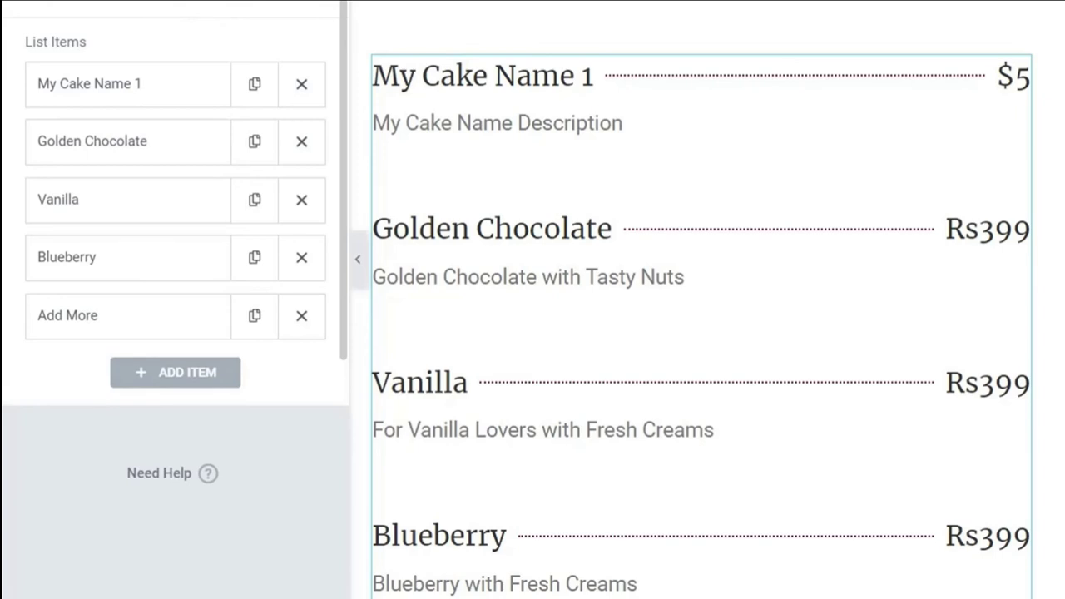
Add a price list item My Cake Name 6 at $7 with description 'My cake name Description'.
left_click(179, 384)
scroll(298, 422, "down", 5)
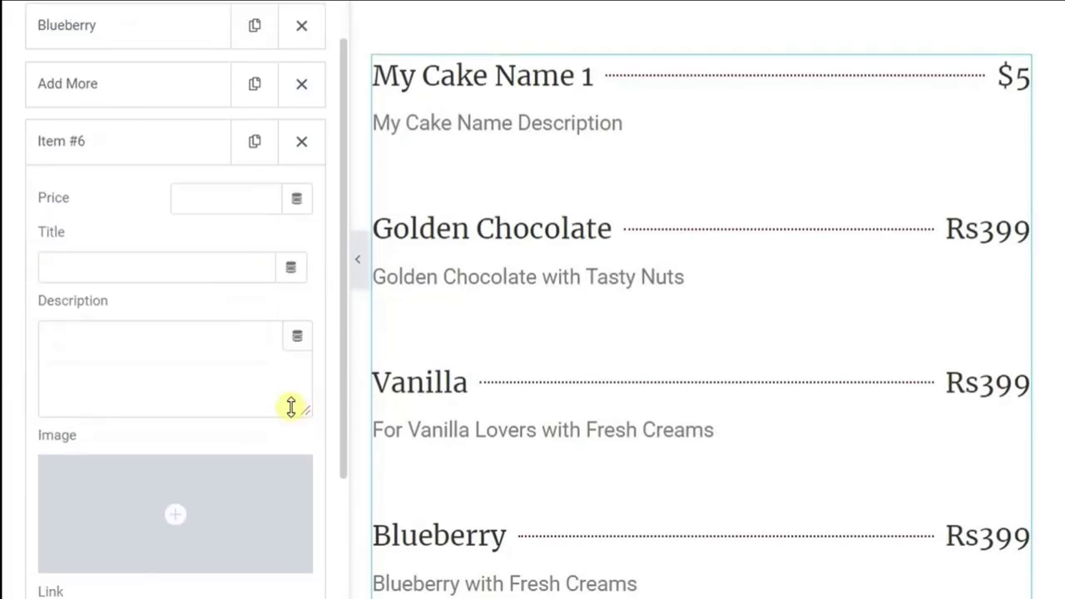
left_click(236, 198)
type("$7")
key("Tab")
type("My Cake Name ")
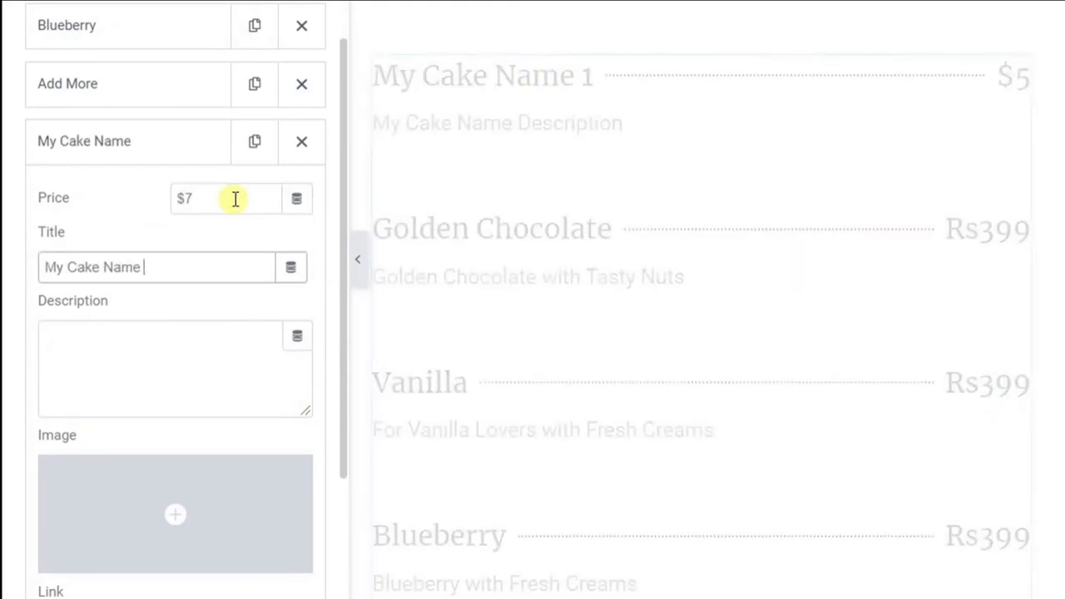
type("6")
key("Tab")
type("My cake name Description")
scroll(547, 337, "down", 3)
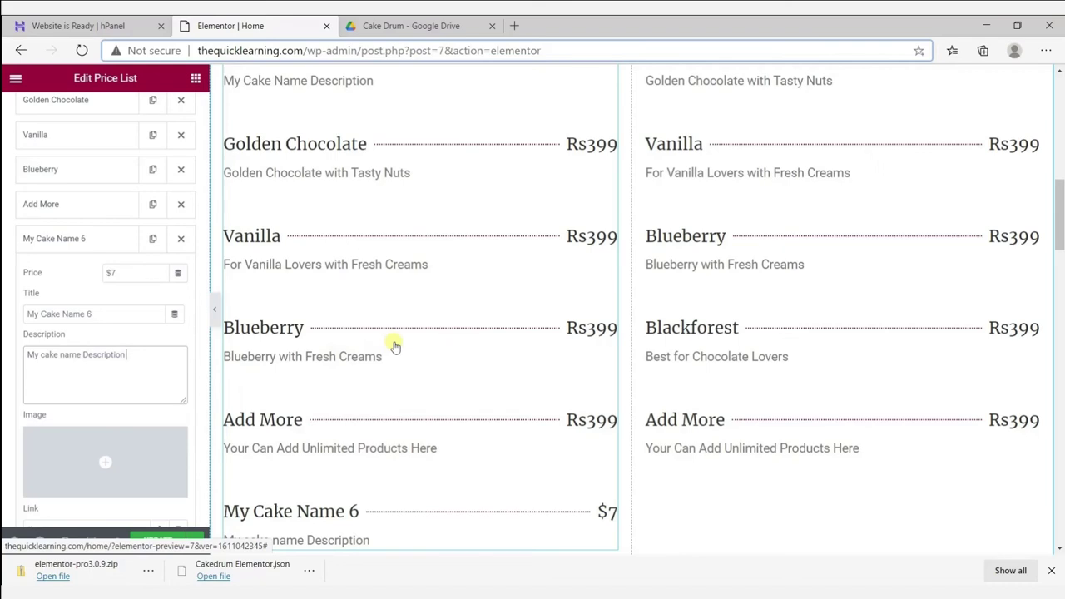
left_click_drag(1060, 225, 1060, 314)
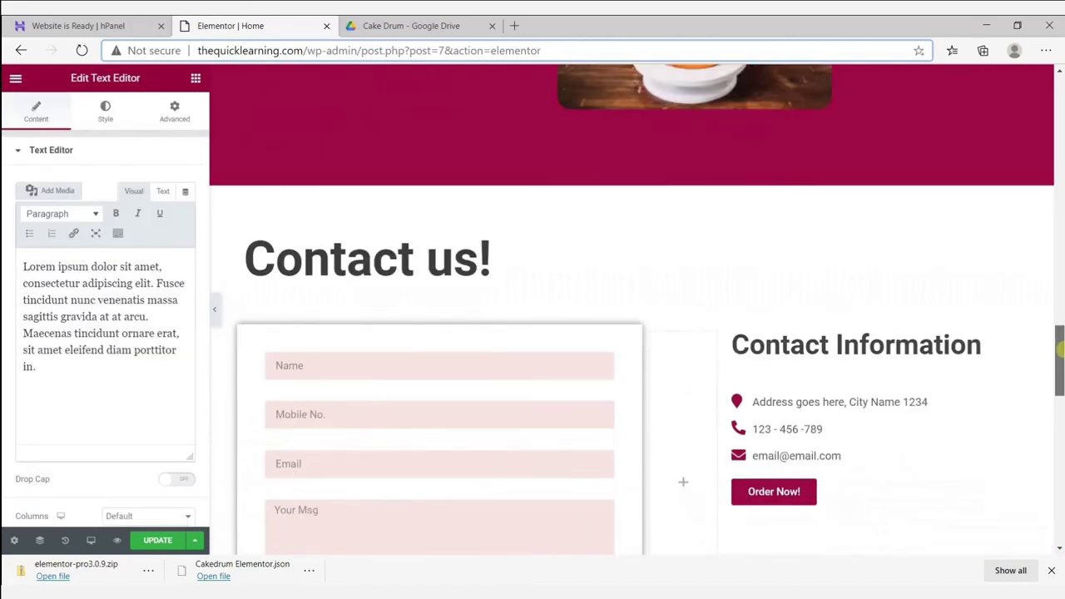
Set the contact form's Email 'To' recipient to a generic placeholder address.
left_click_drag(1060, 357, 1060, 378)
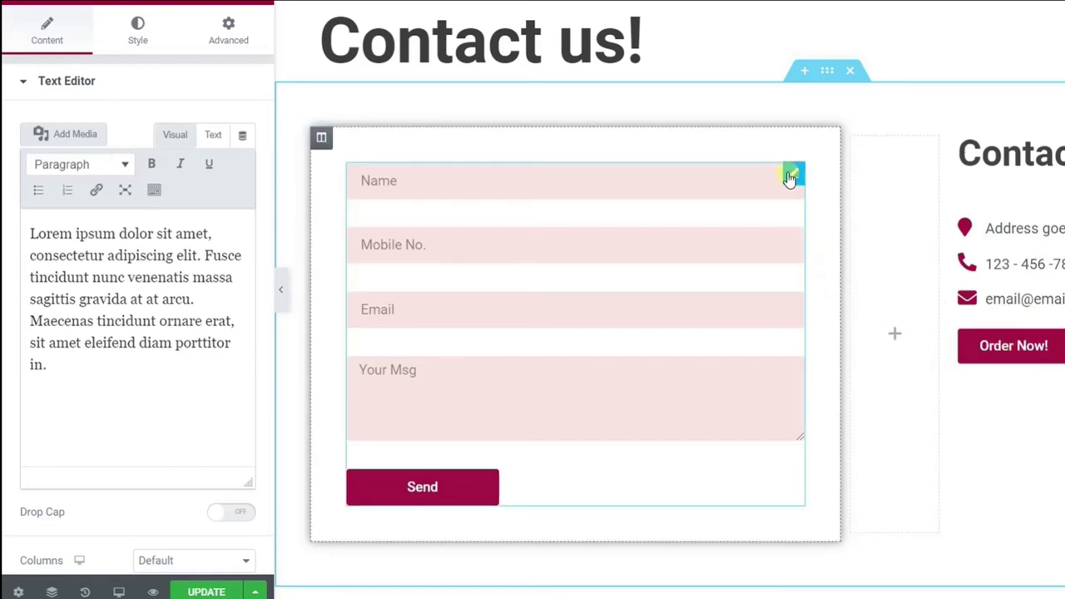
left_click(790, 178)
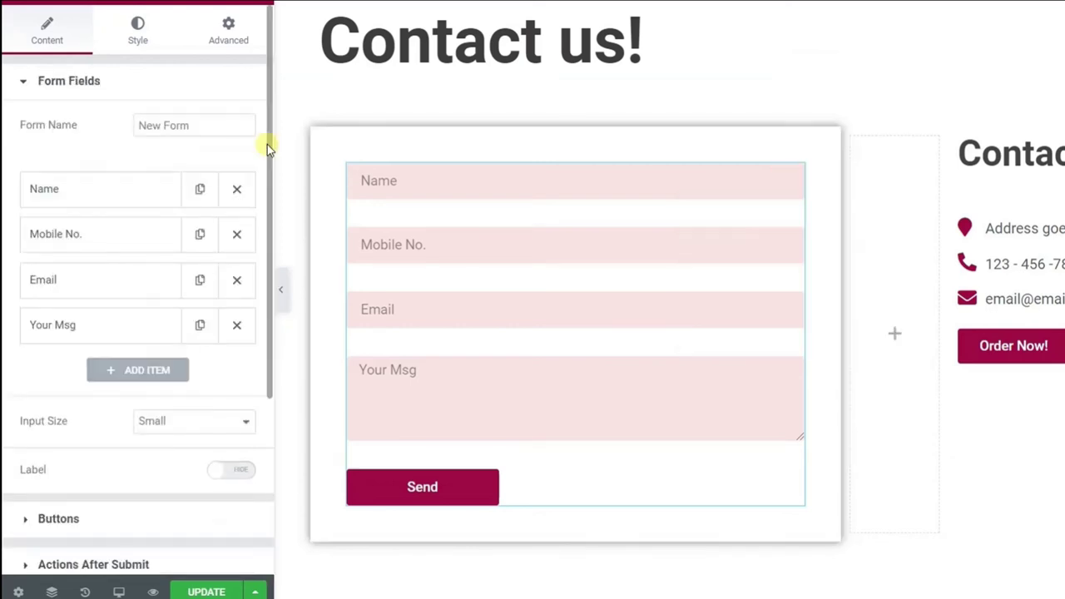
scroll(257, 200, "down", 5)
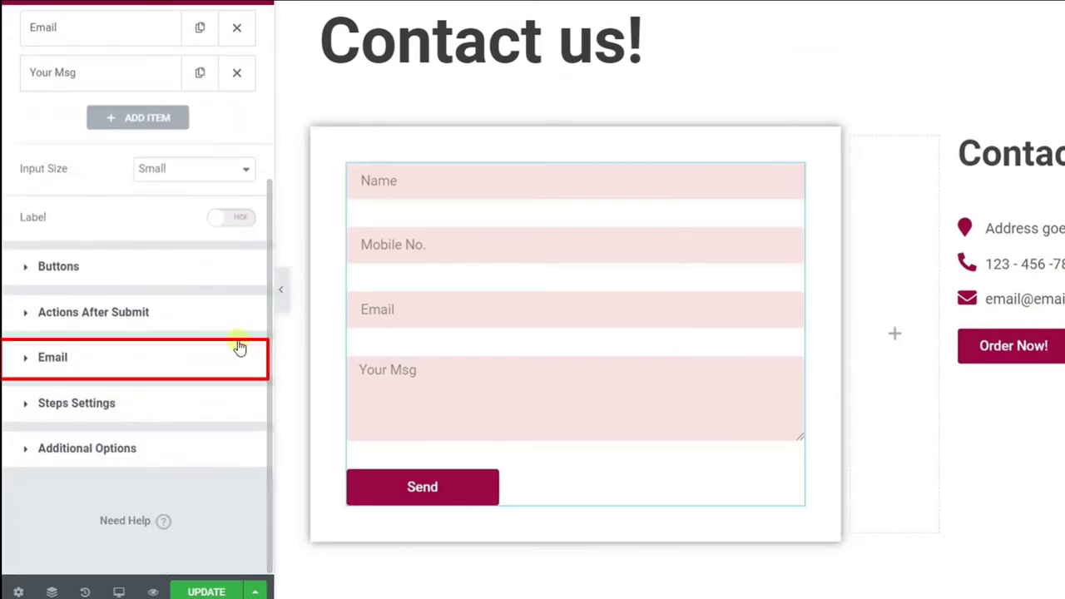
left_click(56, 360)
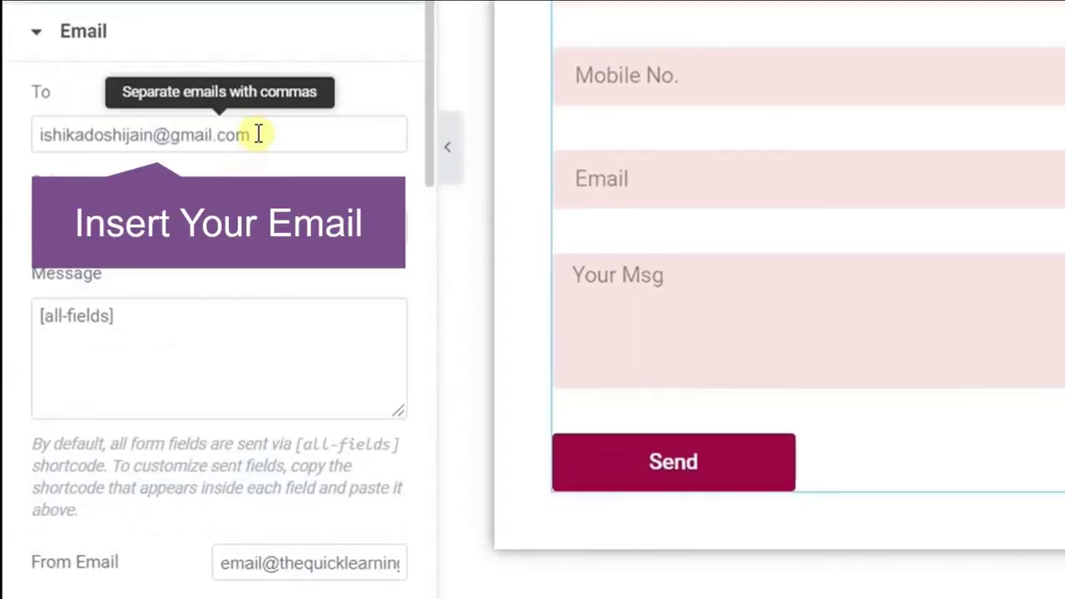
left_click_drag(254, 135, 7, 139)
key("BackSpace")
type("youremail@anything.com")
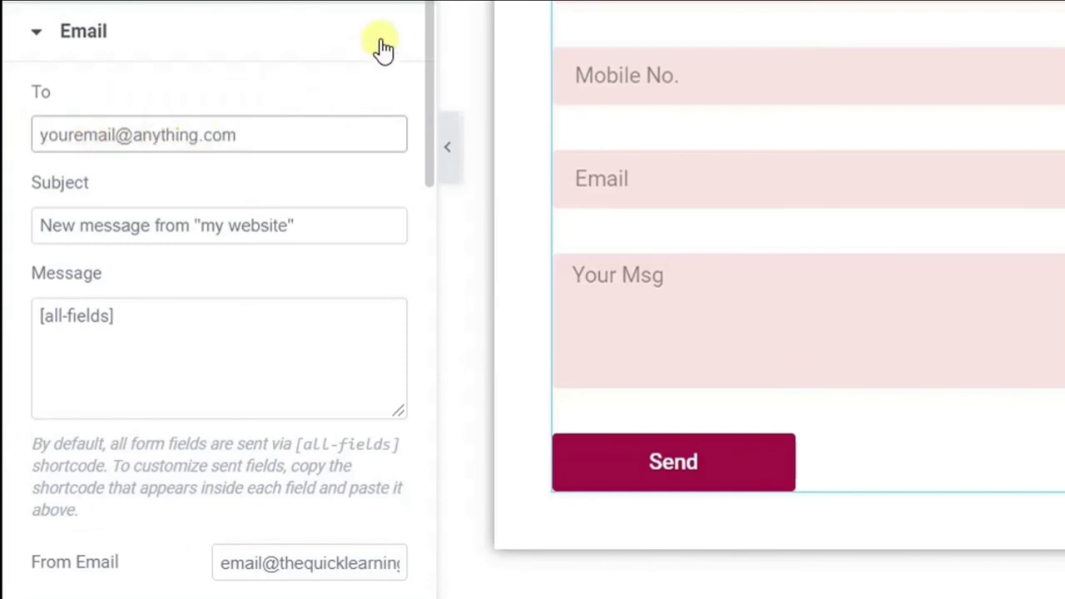
scroll(632, 333, "down", 10)
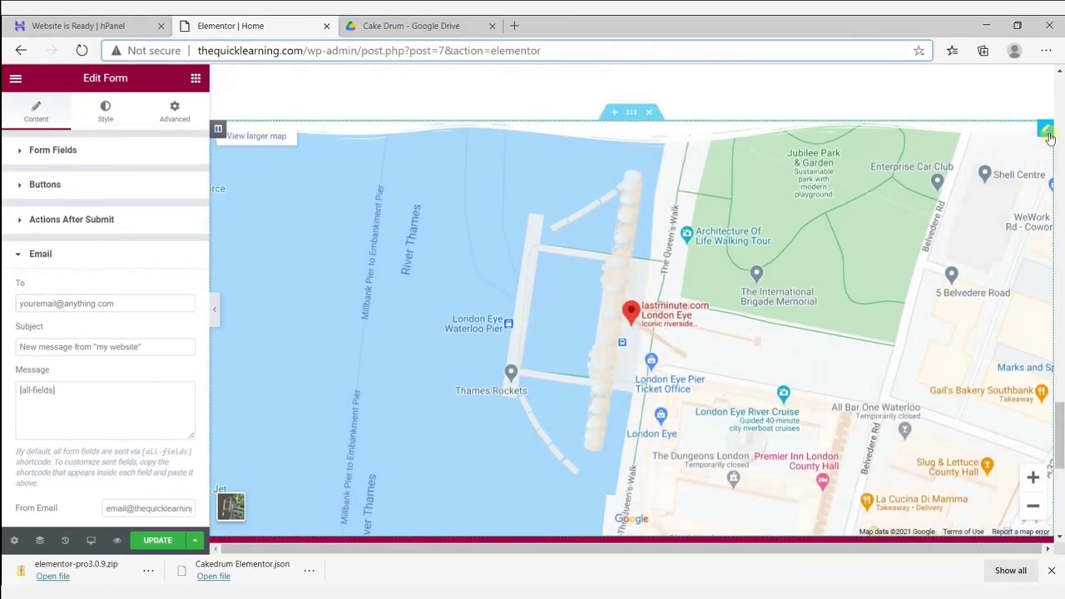
Change the Google Maps widget's location from London Eye to Mumbai.
left_click(1046, 133)
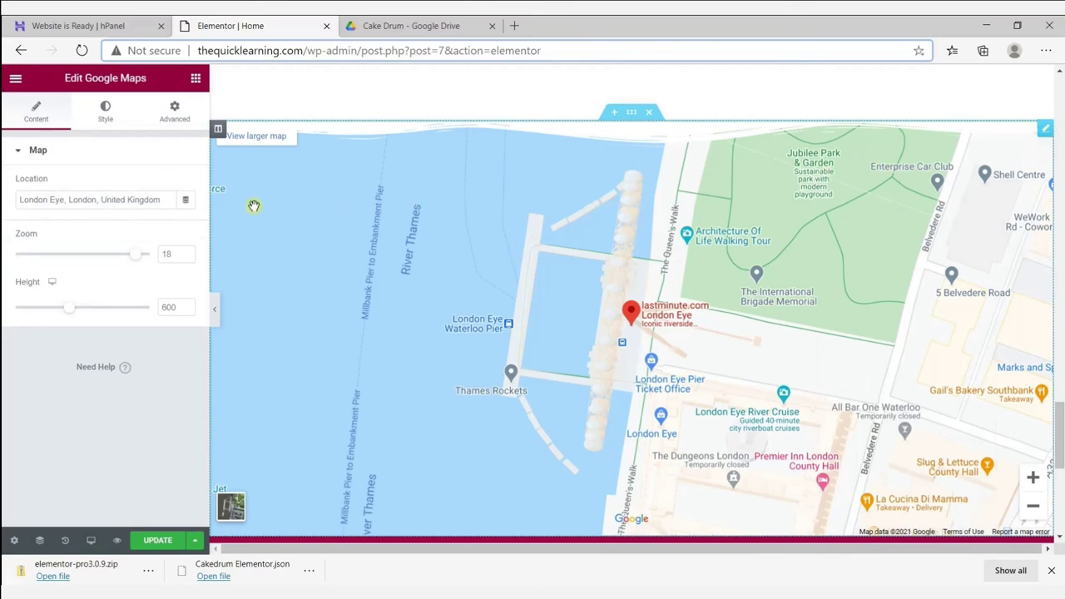
left_click_drag(166, 200, 4, 202)
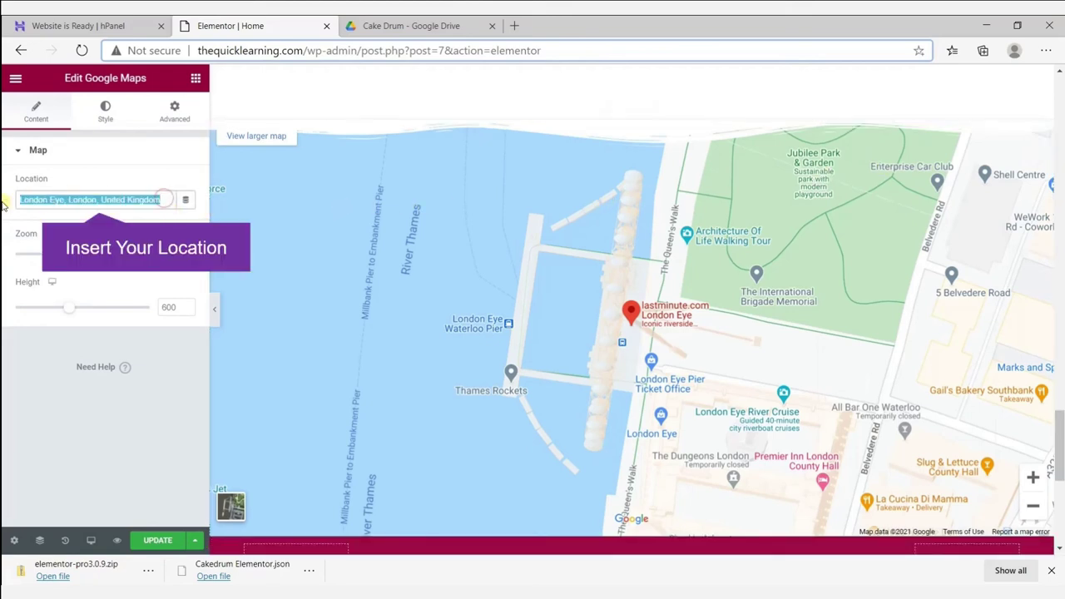
type("Mumbai")
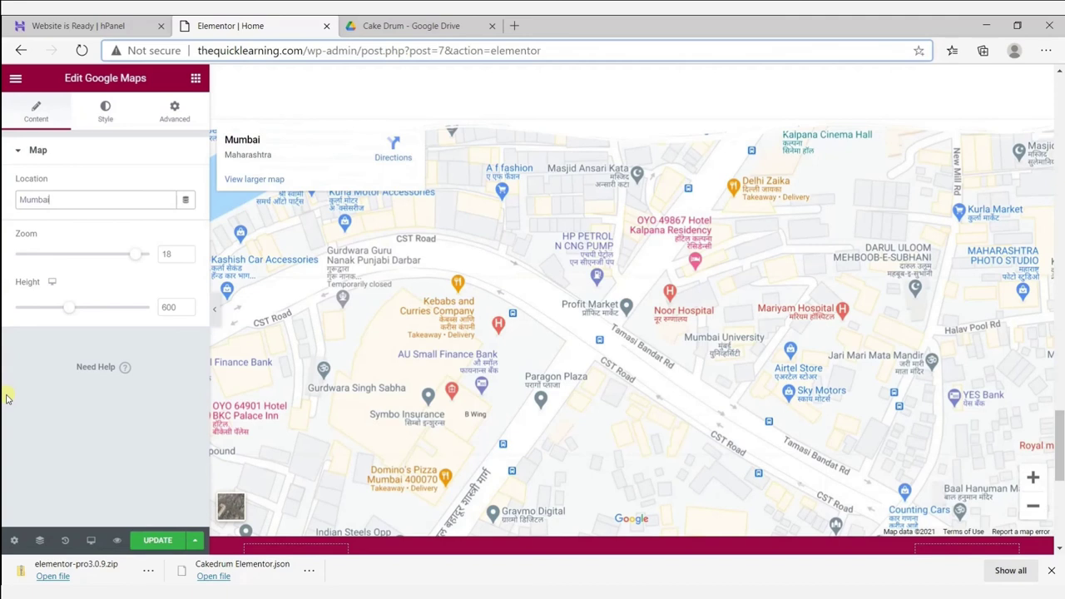
scroll(1059, 509, "down", 5)
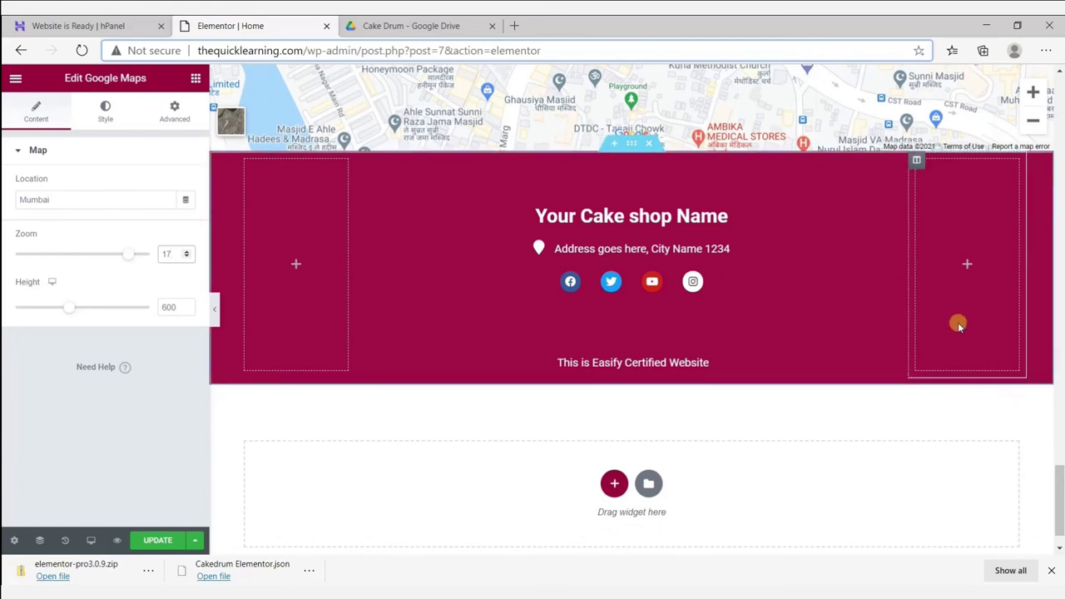
Delete the Facebook item from the footer's Social Icons widget.
left_click(720, 284)
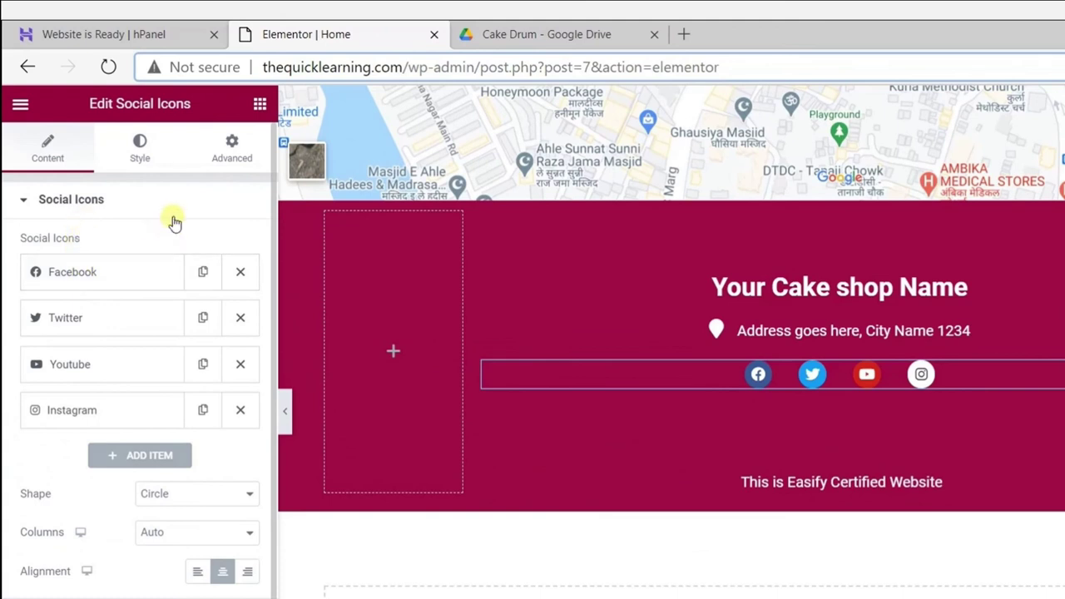
left_click(241, 274)
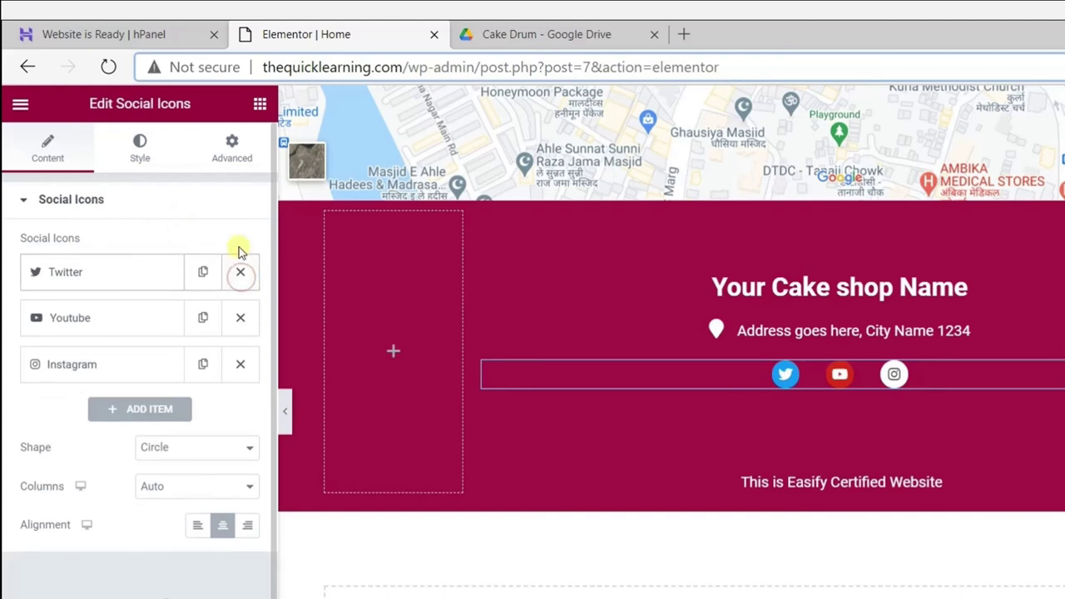
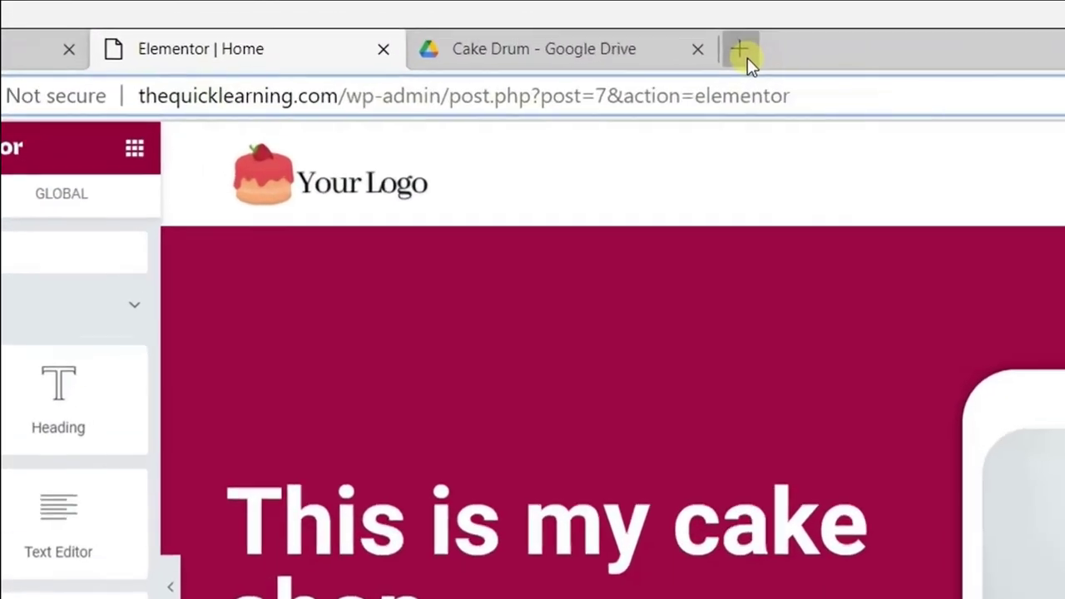
Load the easify.tech website in a new browser tab.
left_click(514, 26)
left_click(260, 100)
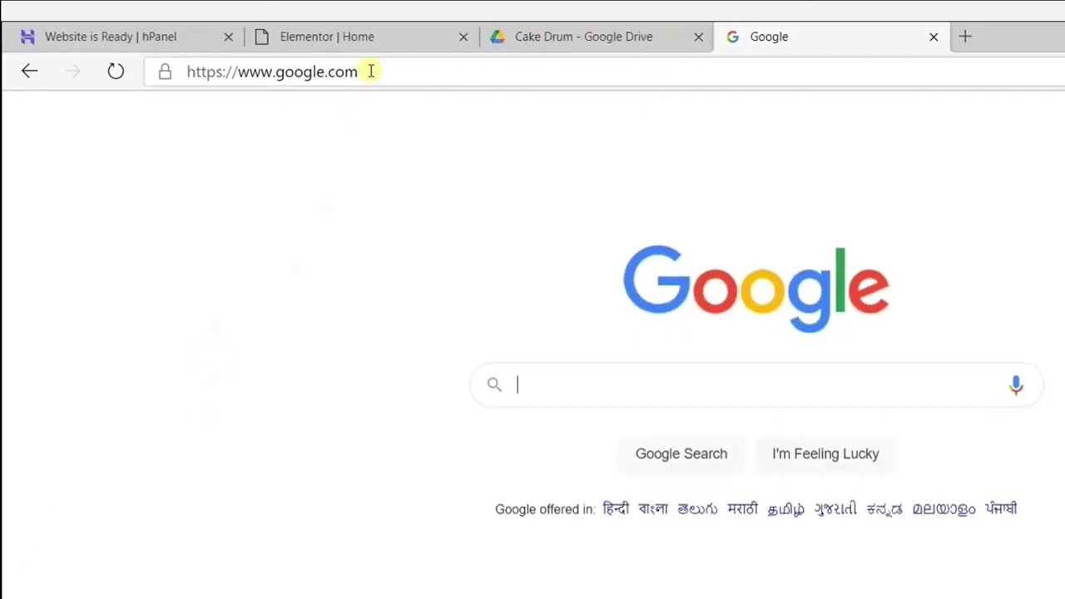
left_click(371, 72)
type("www.eas")
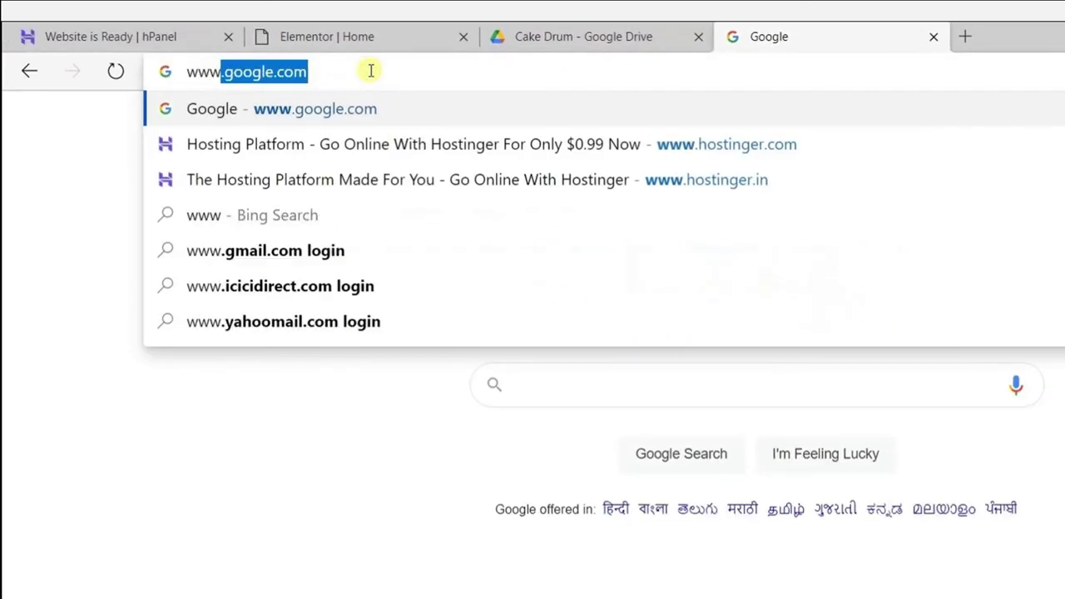
type("ify.te")
key("Return")
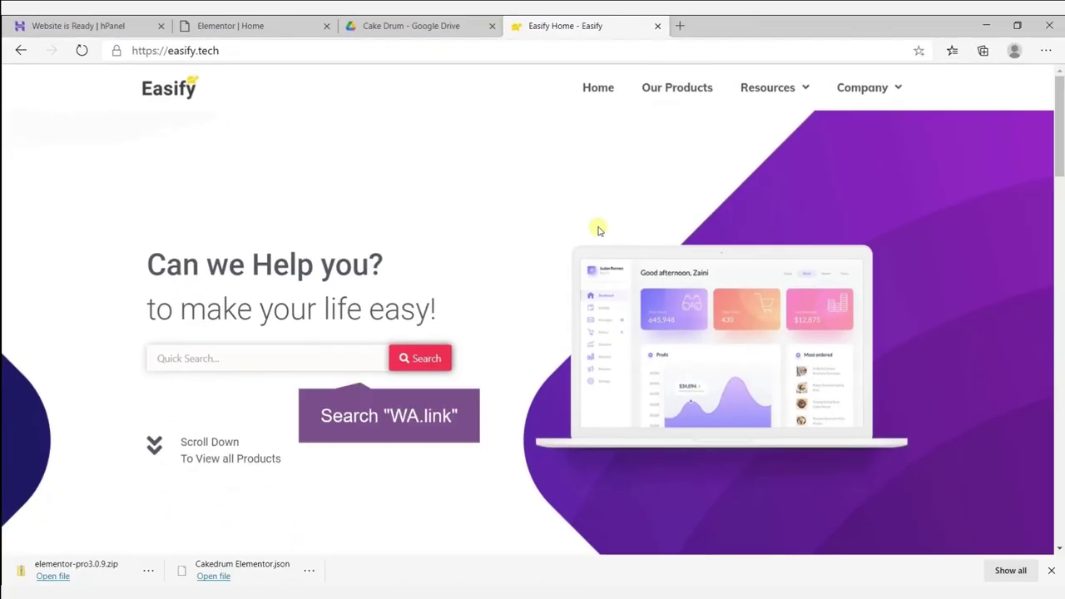
Search Easify's tools for 'wa' and open the WA.Link tool page.
left_click(289, 367)
type("wa")
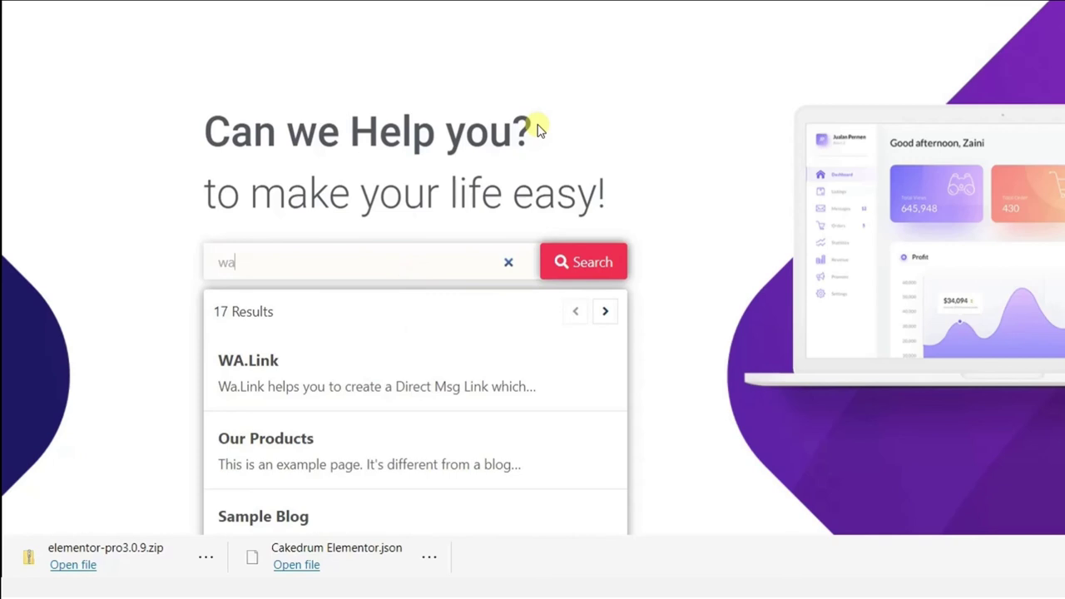
left_click(336, 395)
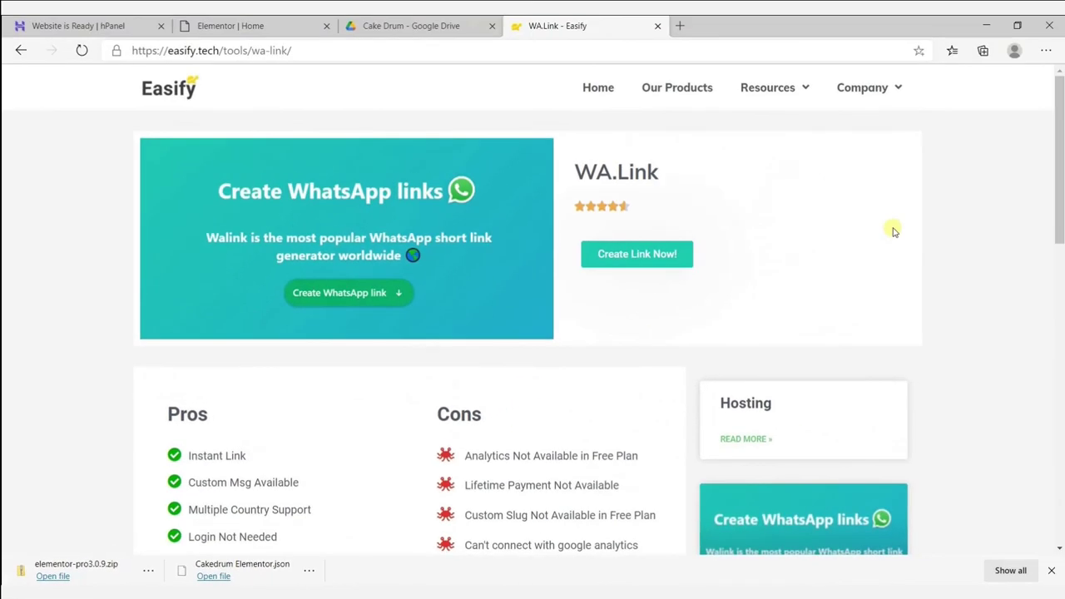
Start a new WA.link with the shop's phone number and message 'Hello! I want to Order this Cake'.
left_click(625, 265)
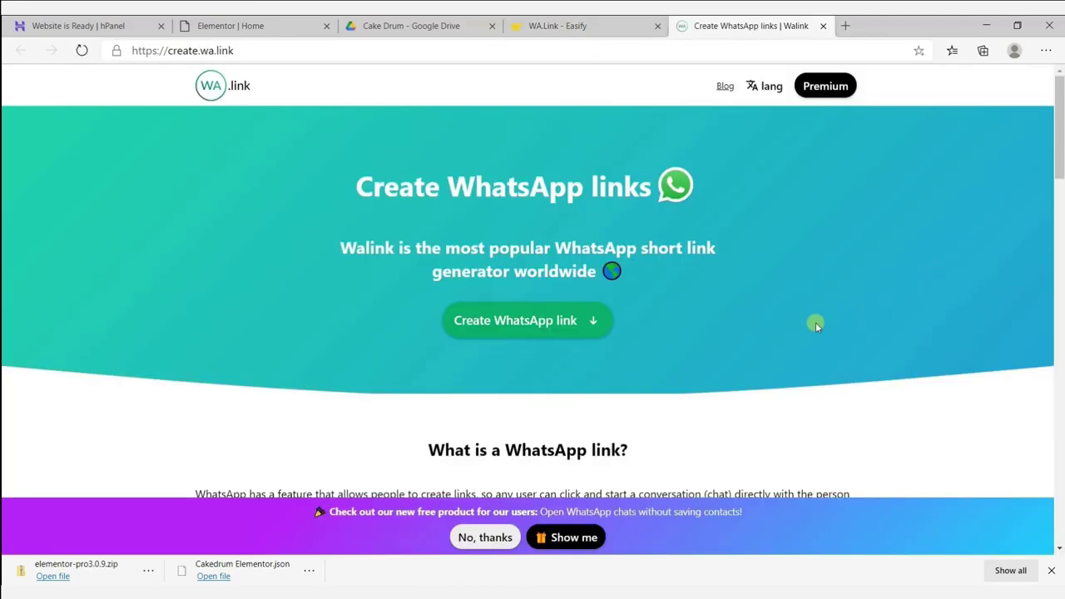
left_click(506, 327)
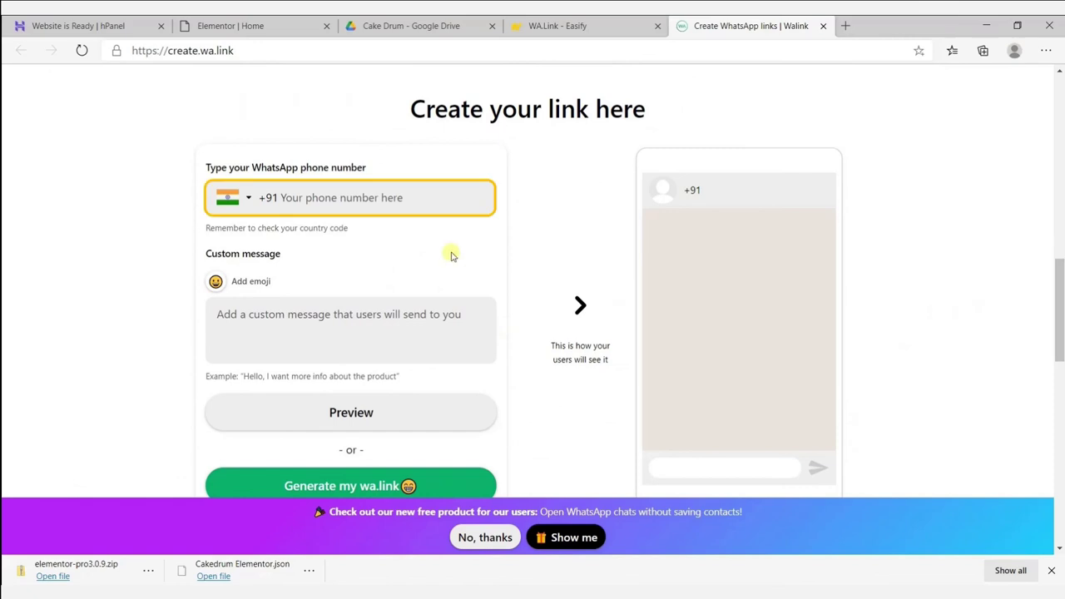
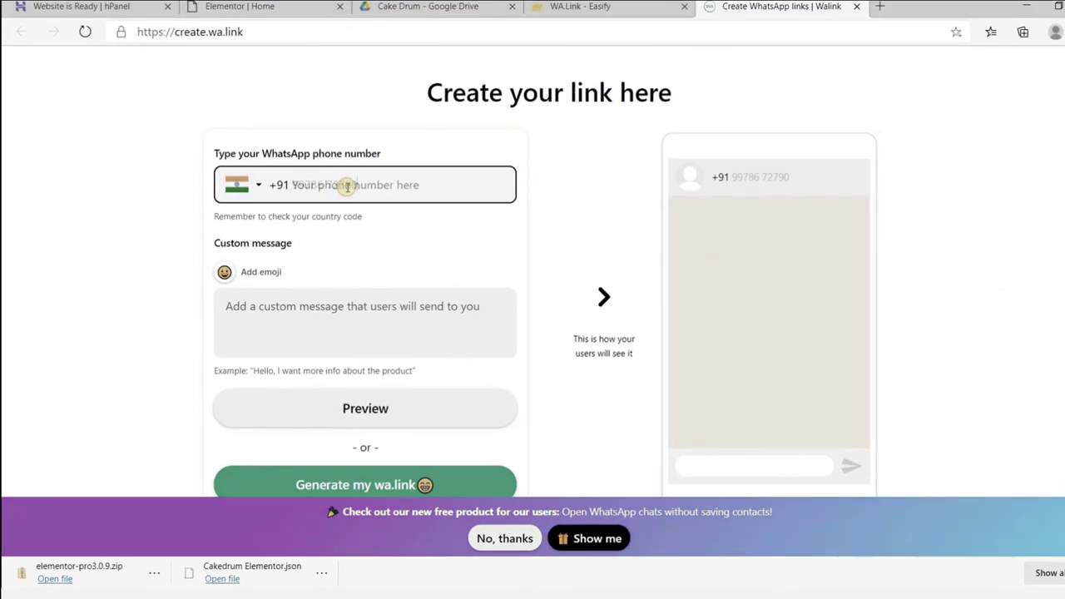
left_click(369, 244)
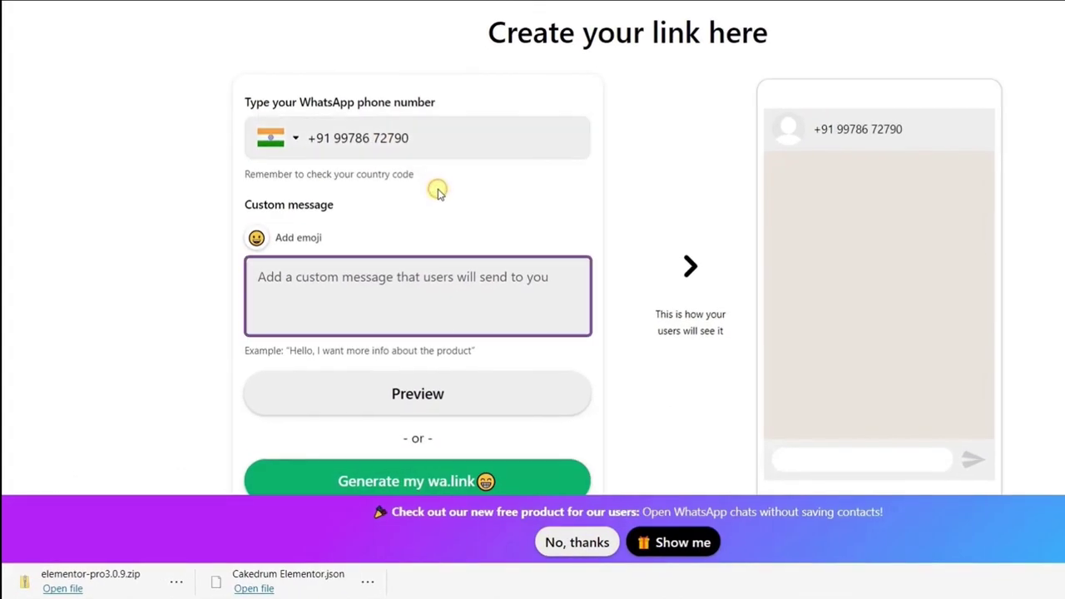
type("Hello! I want to Order this Cake")
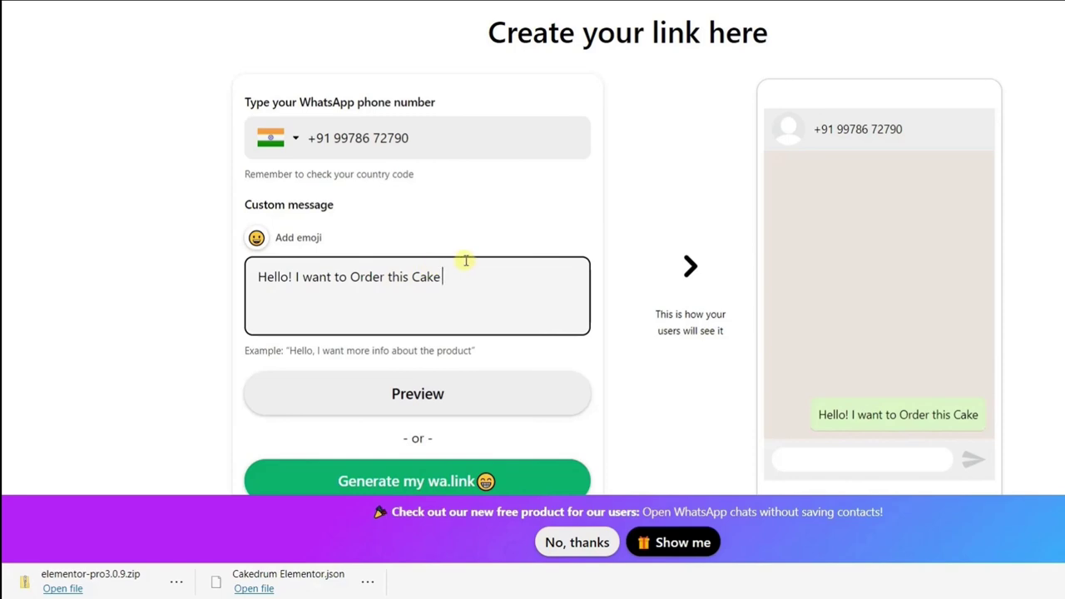
Generate and copy the wa.link short link, then go back to the Elementor editor.
scroll(463, 261, "down", 1)
left_click(435, 403)
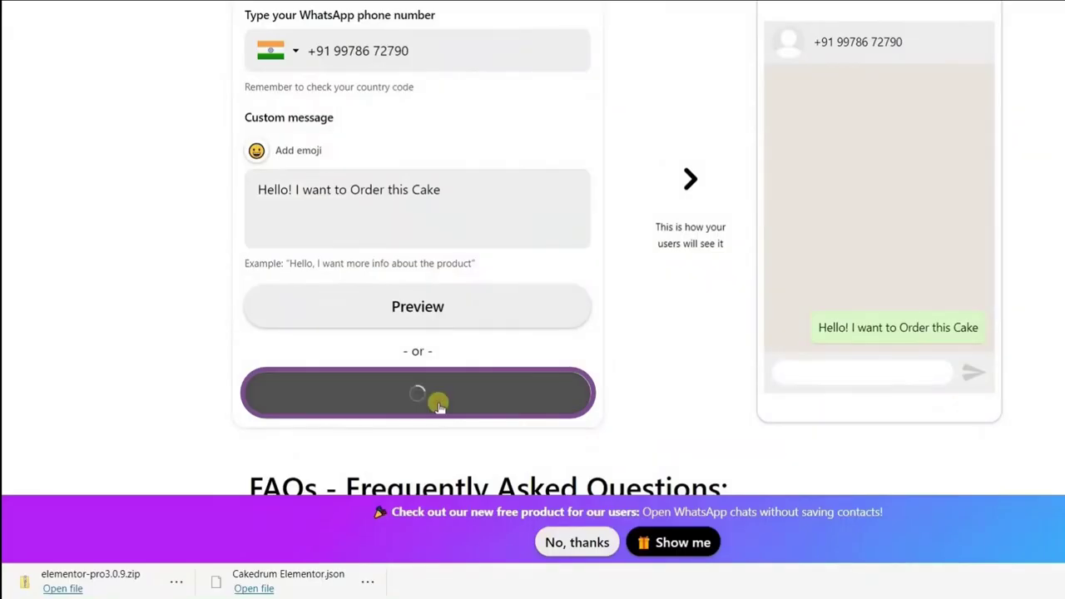
left_click(674, 532)
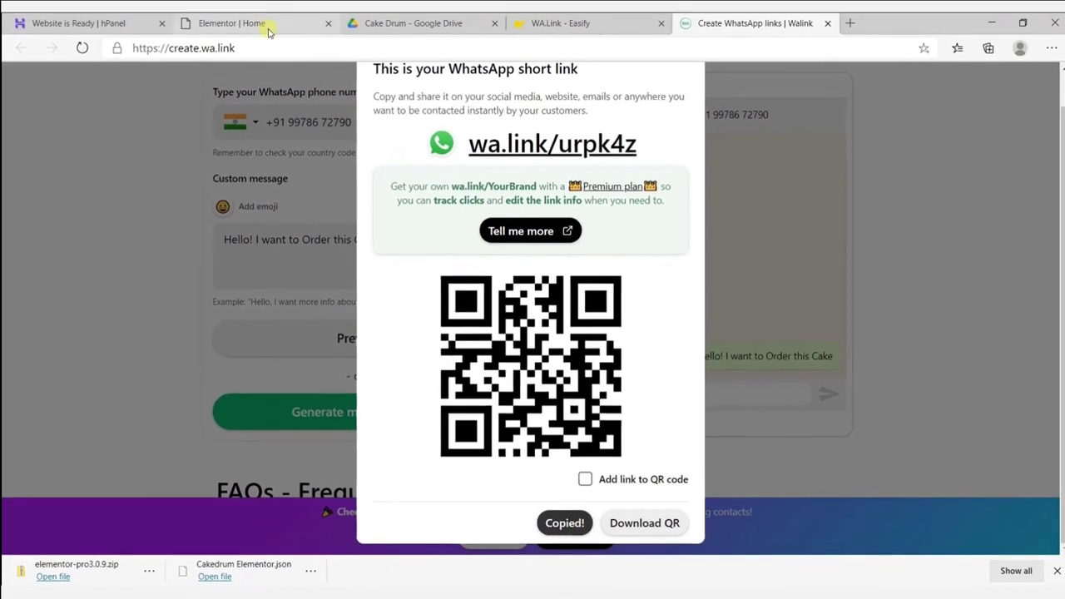
left_click(266, 30)
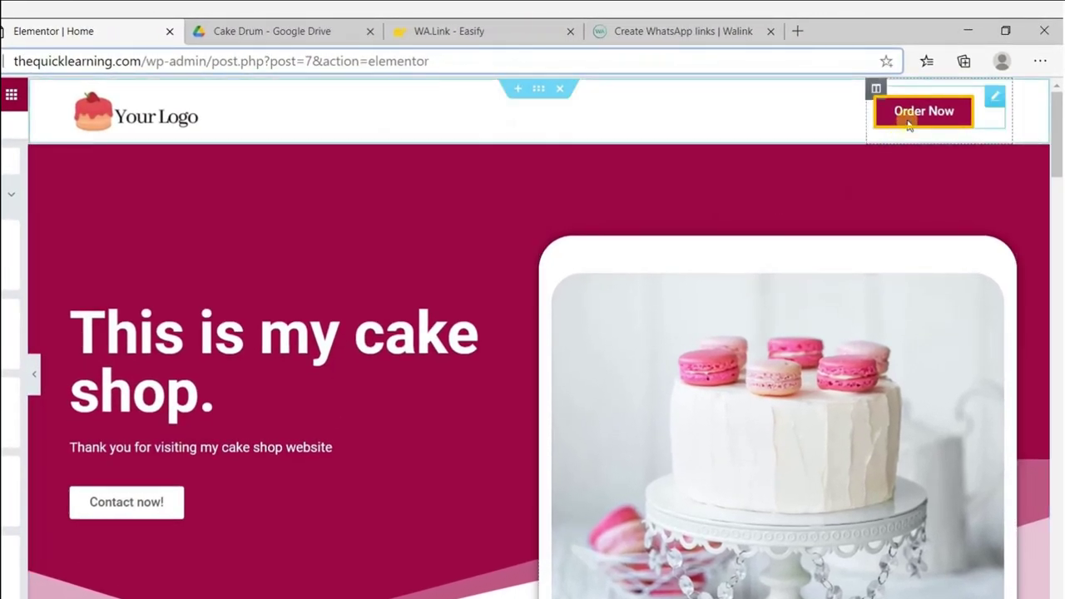
left_click(909, 121)
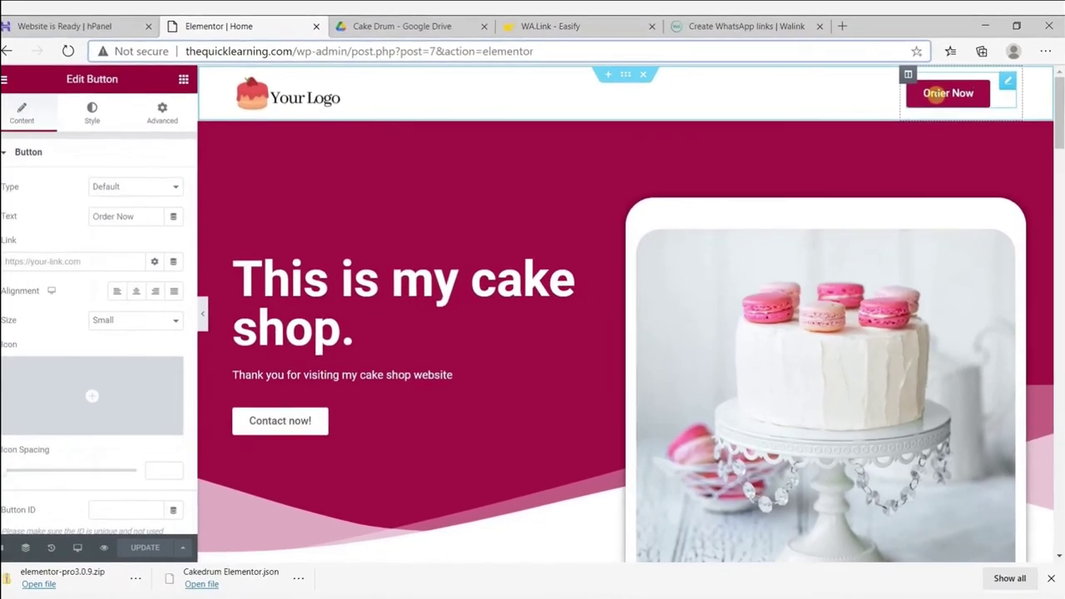
left_click(123, 257)
key("ctrl+v")
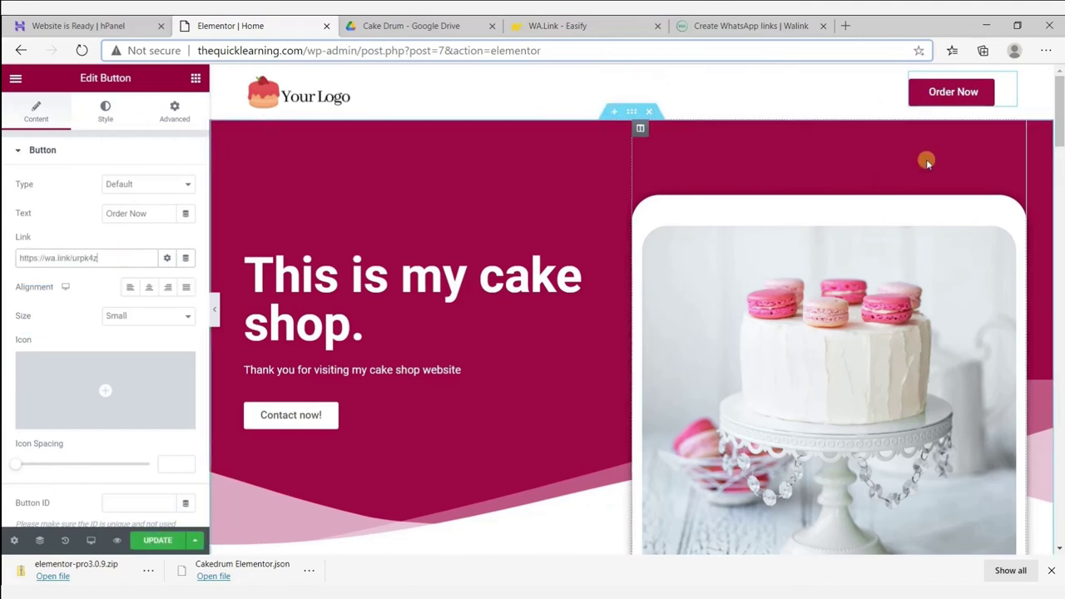
left_click_drag(1061, 121, 1059, 258)
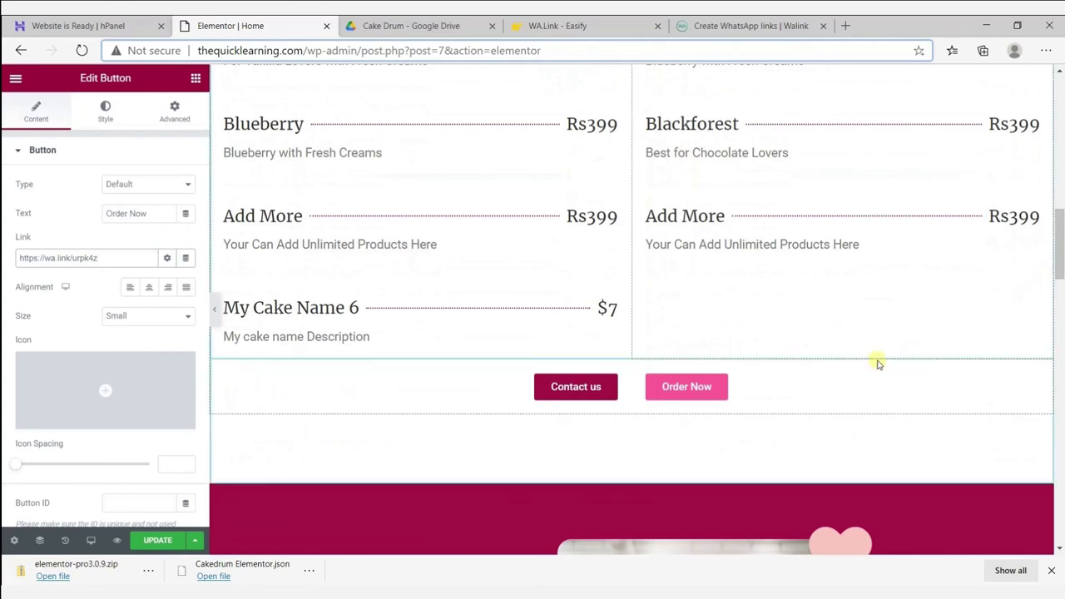
left_click(689, 388)
key("ctrl+z")
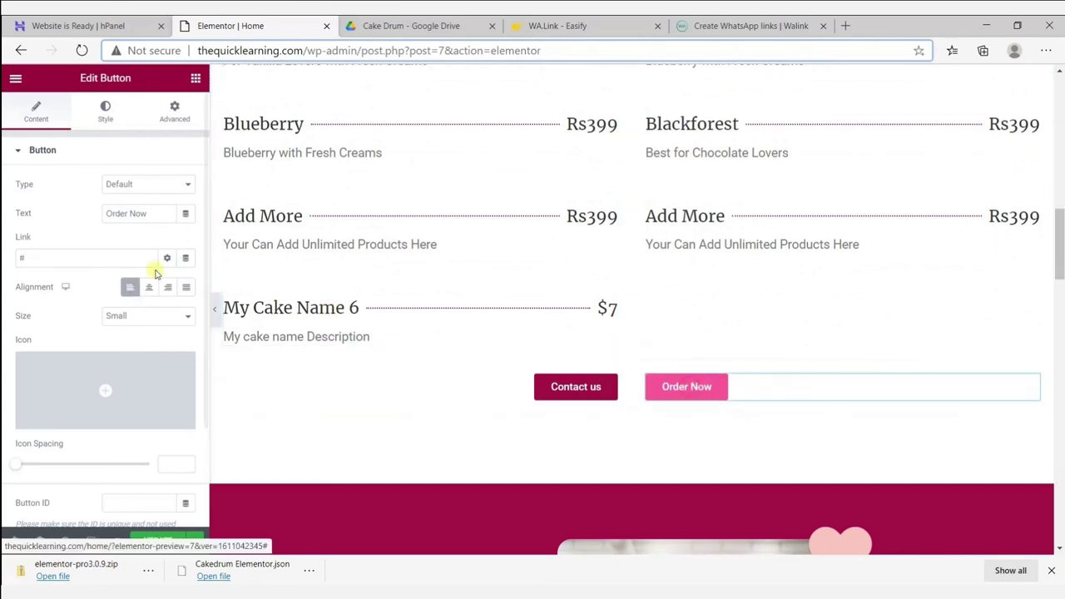
left_click(27, 253)
key("ctrl+v")
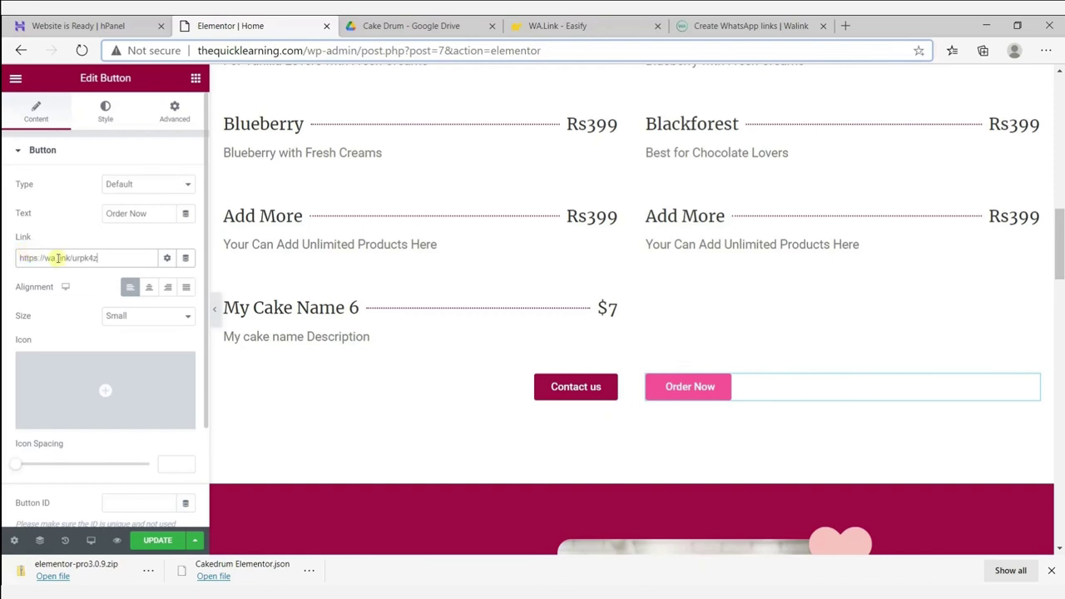
scroll(1059, 275, "down", 2)
left_click_drag(1059, 274, 1059, 319)
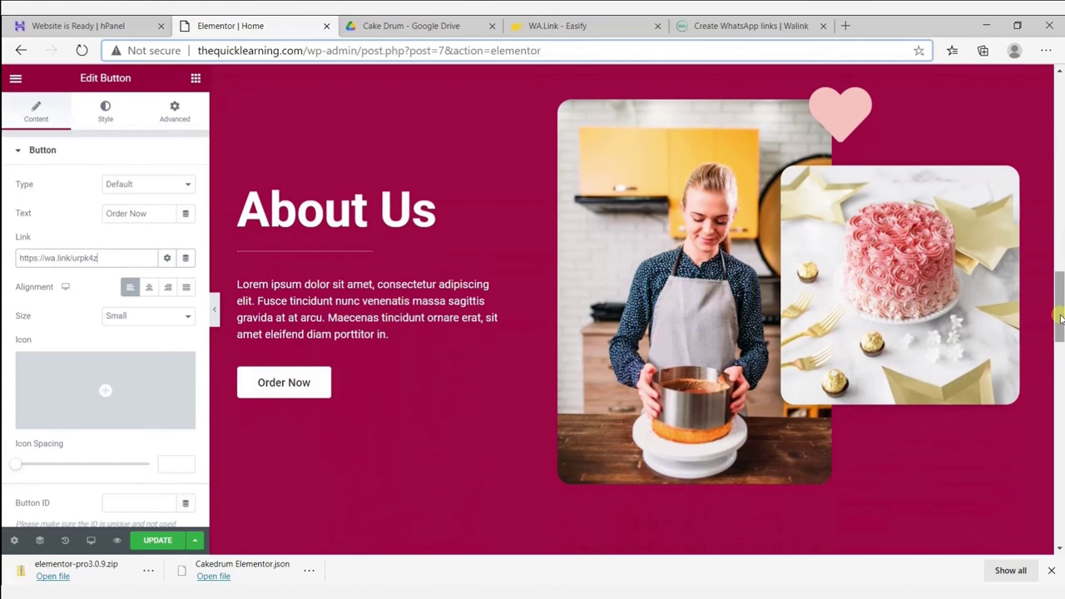
left_click(464, 391)
left_click(118, 258)
key("ctrl+v")
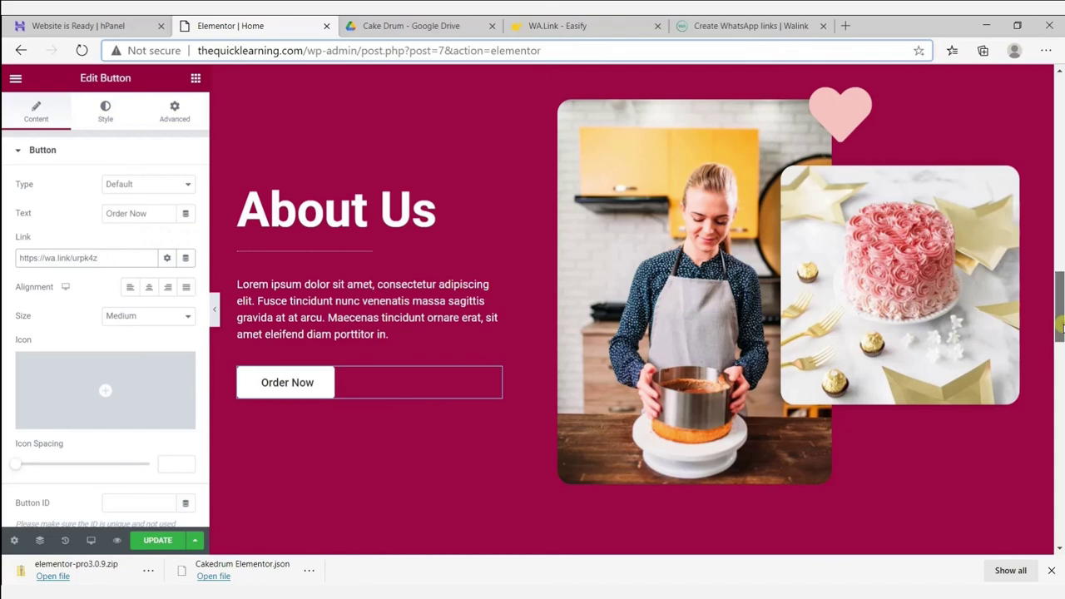
scroll(1058, 328, "down", 5)
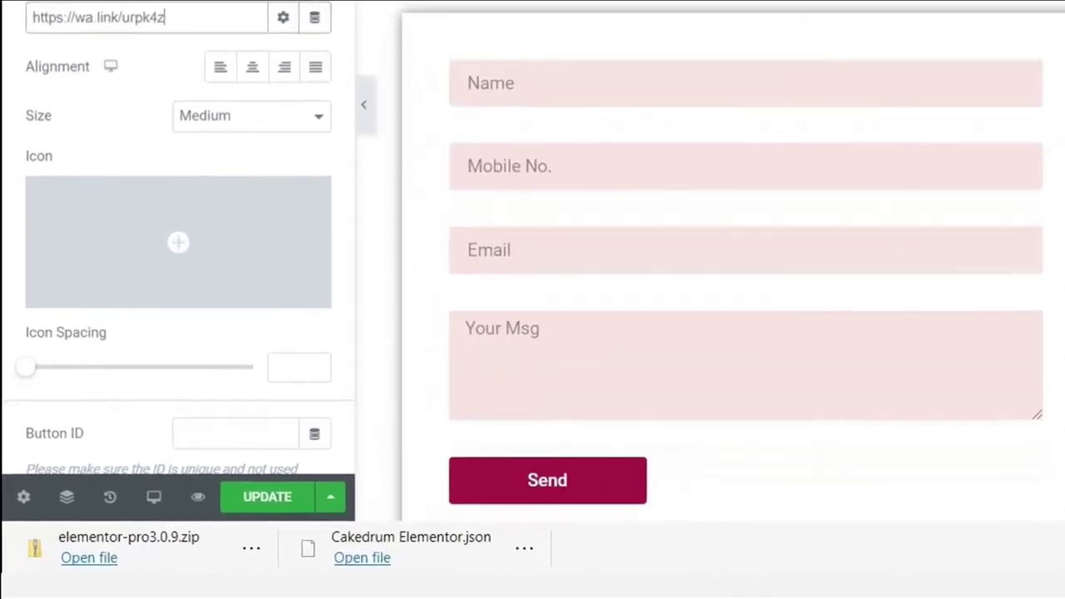
scroll(732, 266, "down", 1)
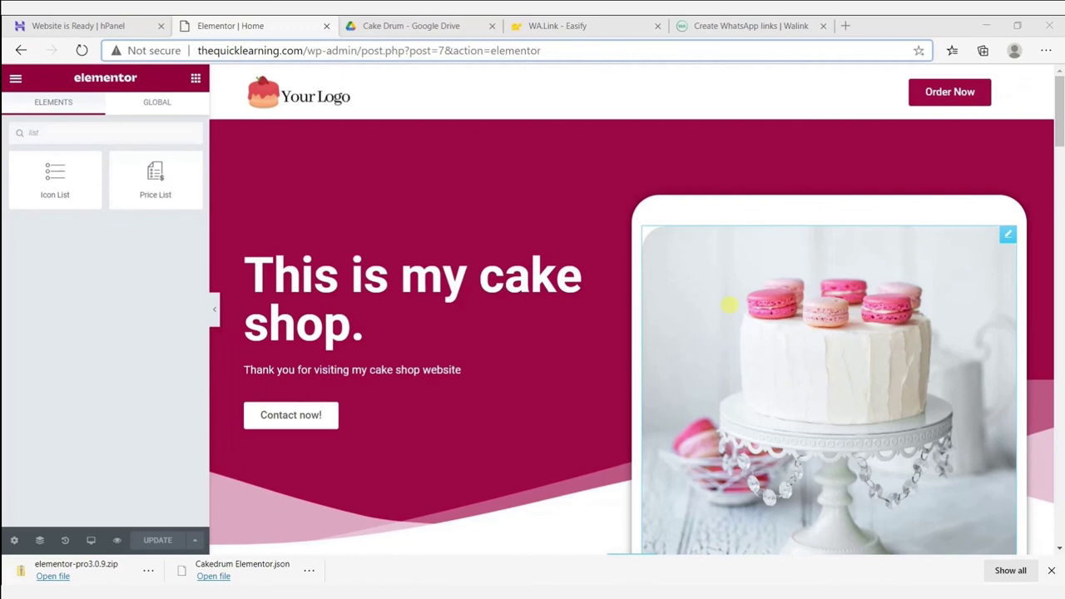
left_click(845, 25)
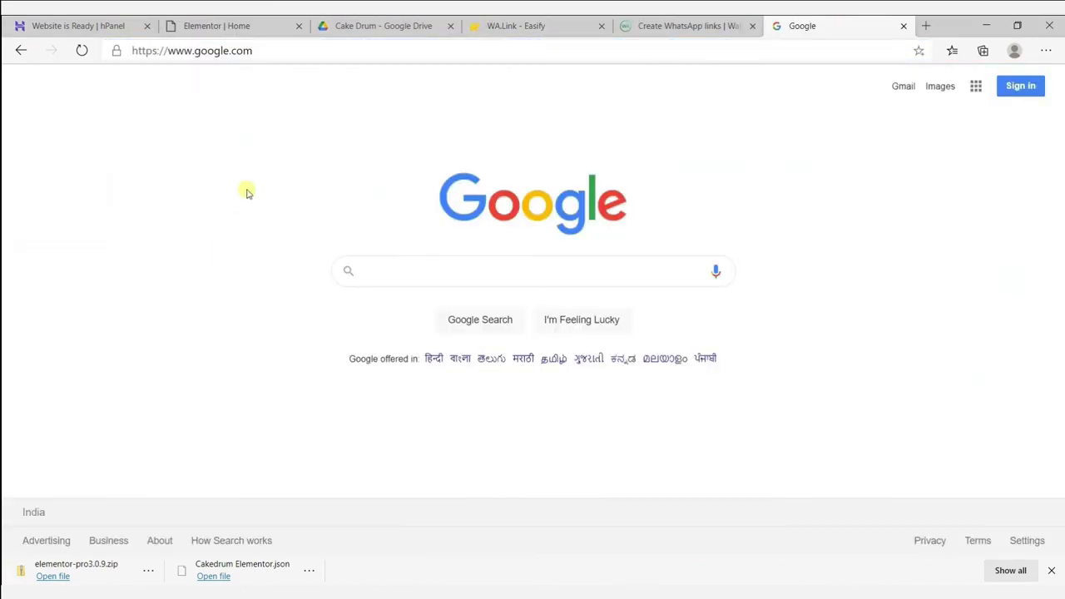
left_click(280, 51)
type("ww")
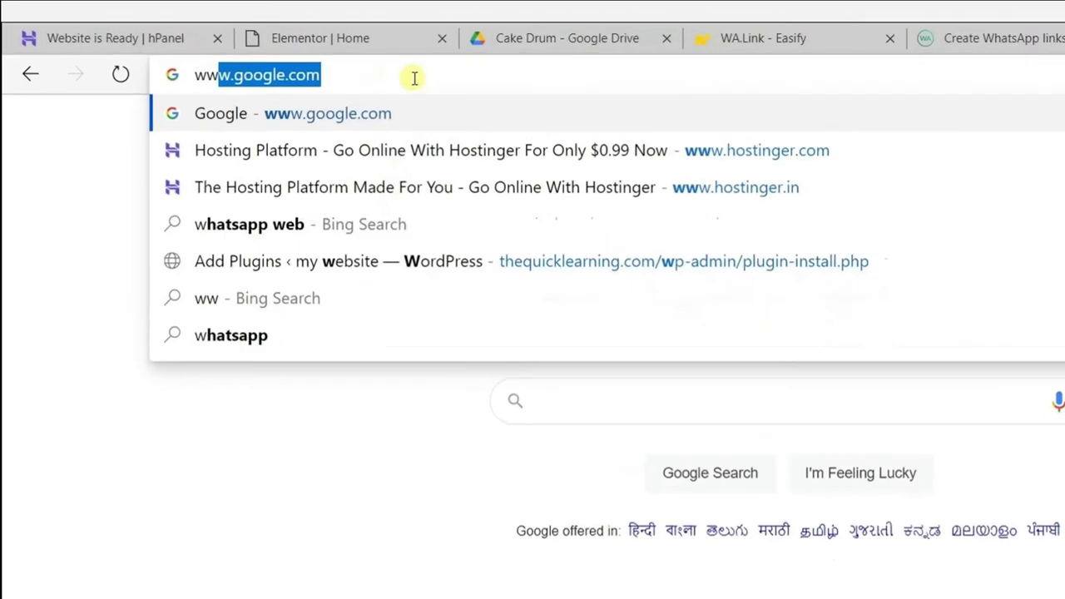
type("w.thequicklearn")
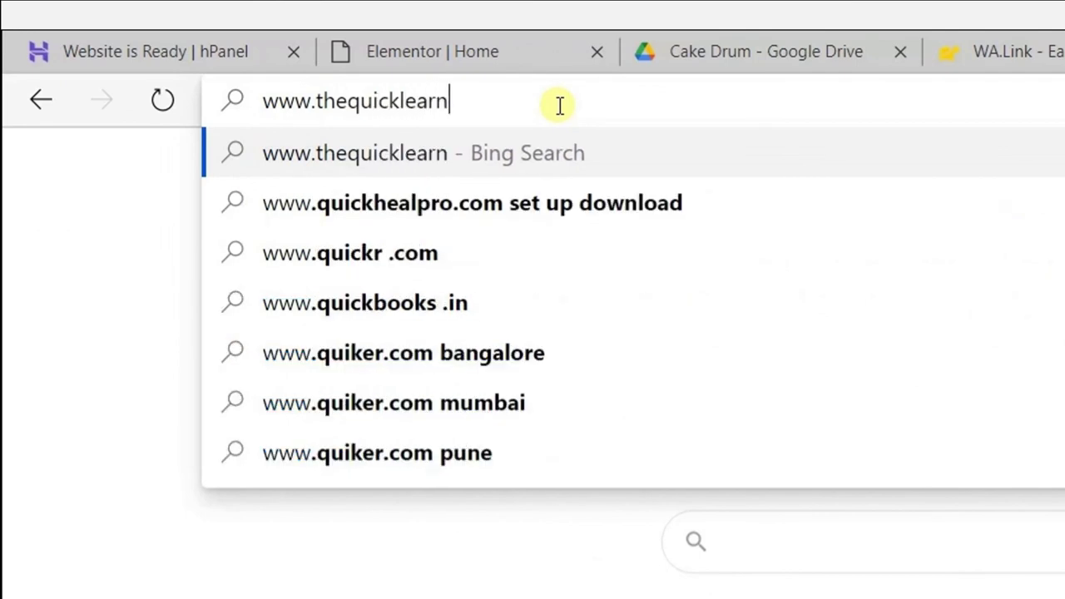
type("ing.com")
key("Return")
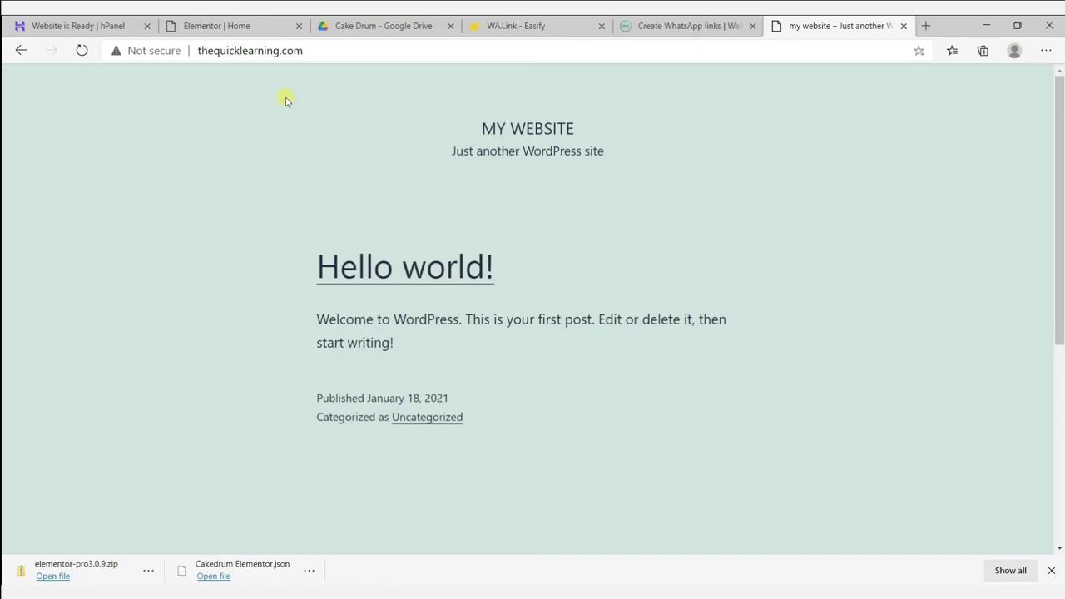
left_click(250, 33)
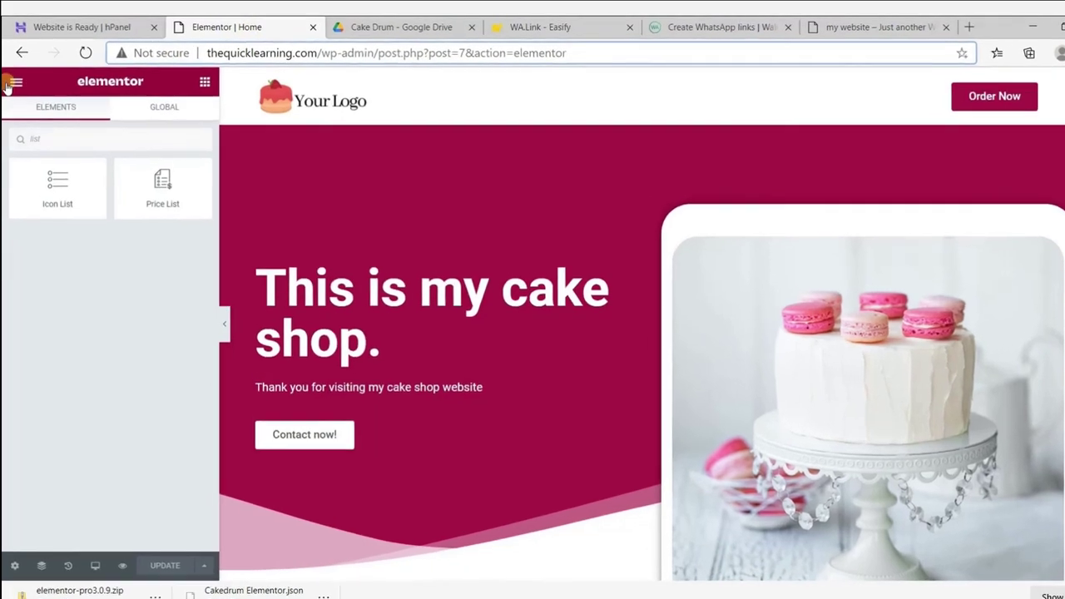
Exit Elementor to the WordPress dashboard and go to Settings > Reading.
left_click(15, 78)
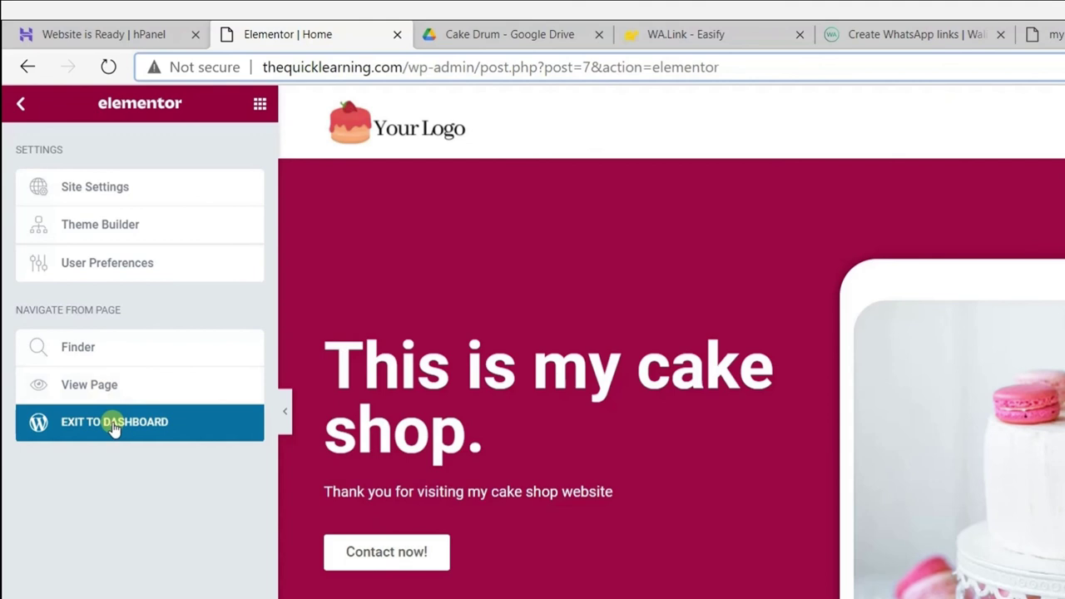
left_click(114, 425)
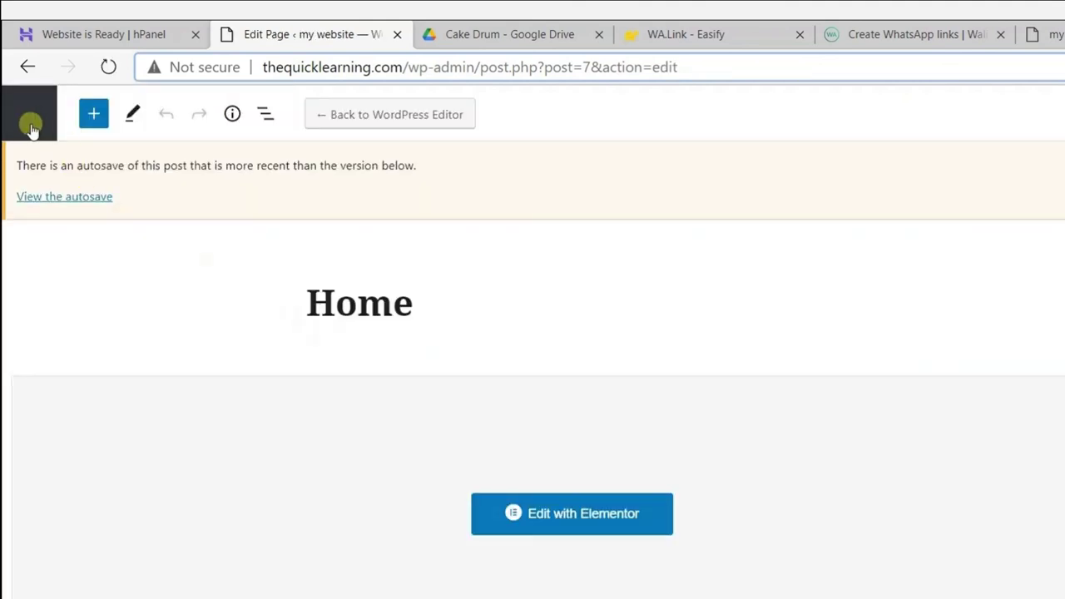
left_click(34, 127)
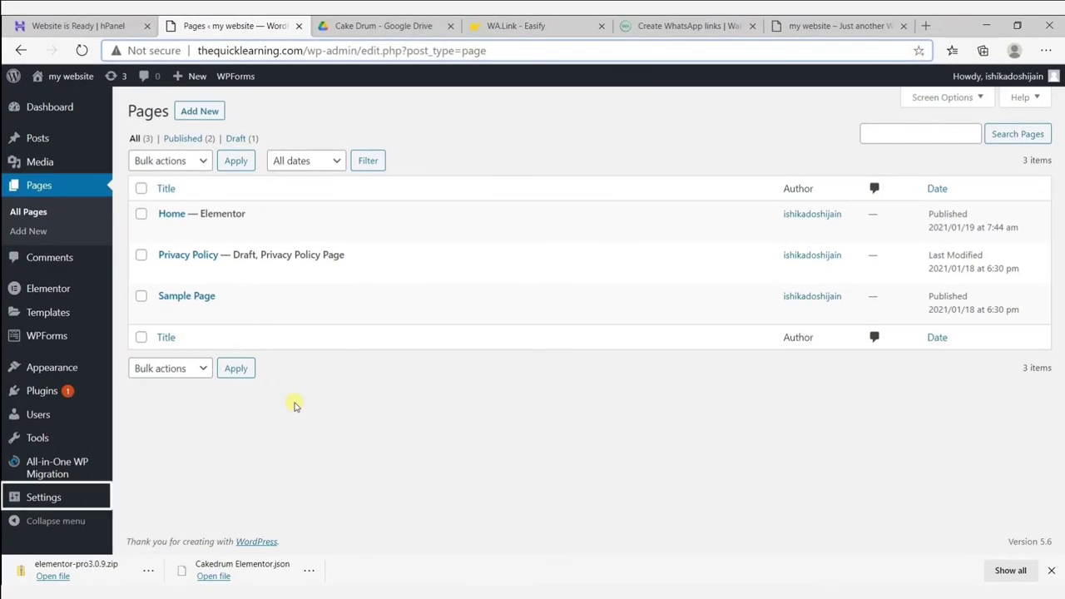
mouse_move(83, 495)
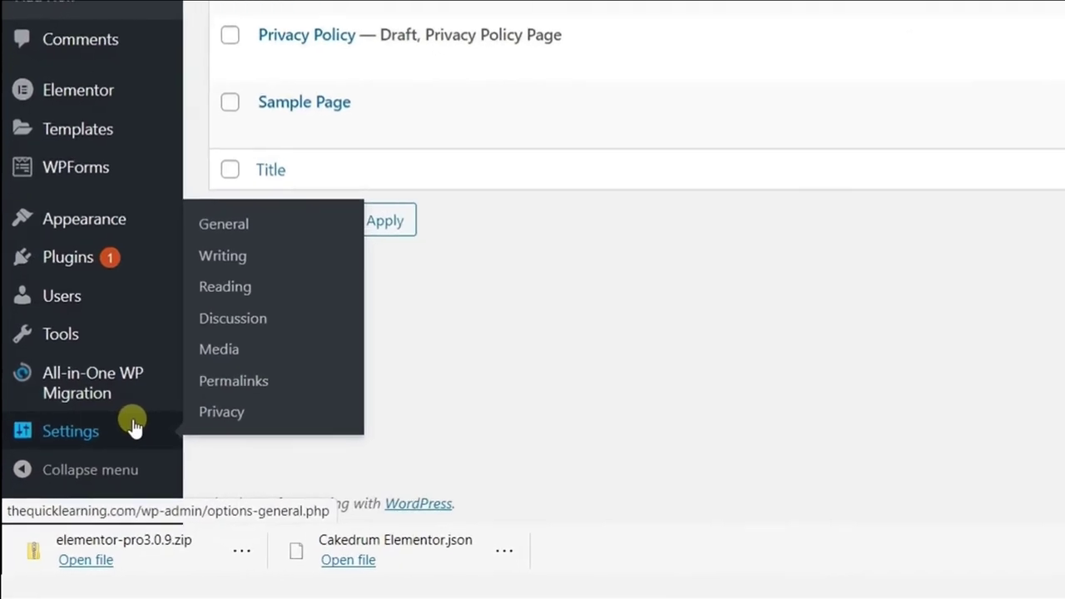
left_click(248, 283)
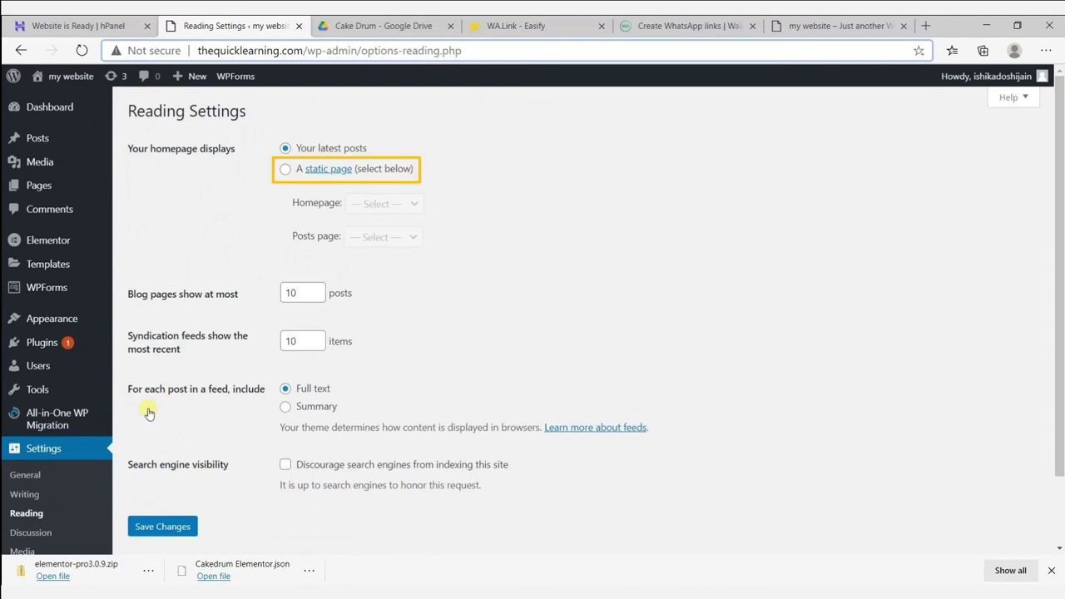
Set the homepage to the static page 'Home' and save the reading settings.
left_click(285, 171)
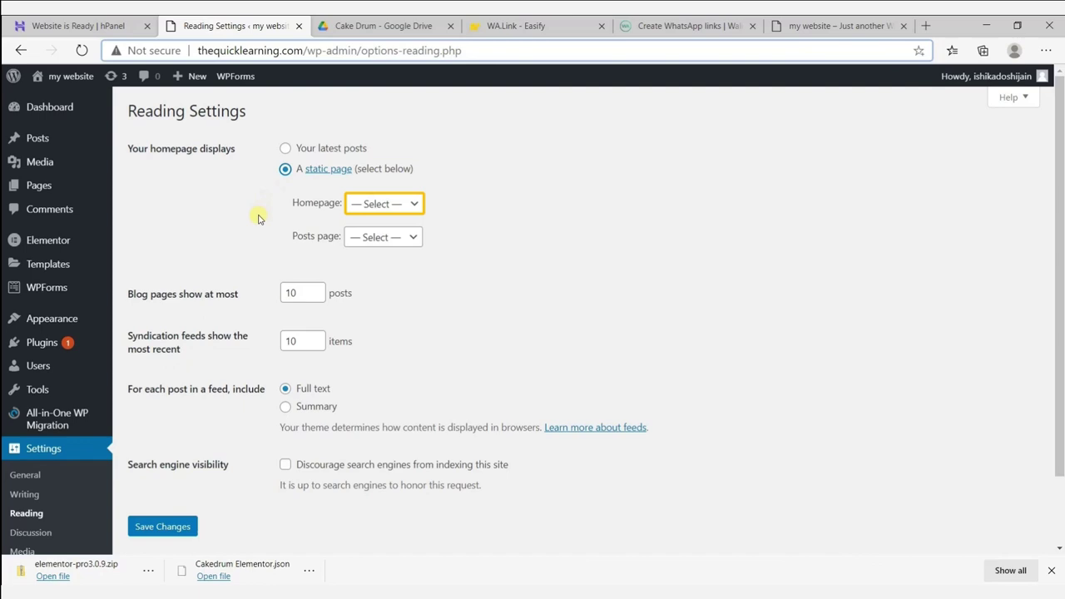
left_click(356, 208)
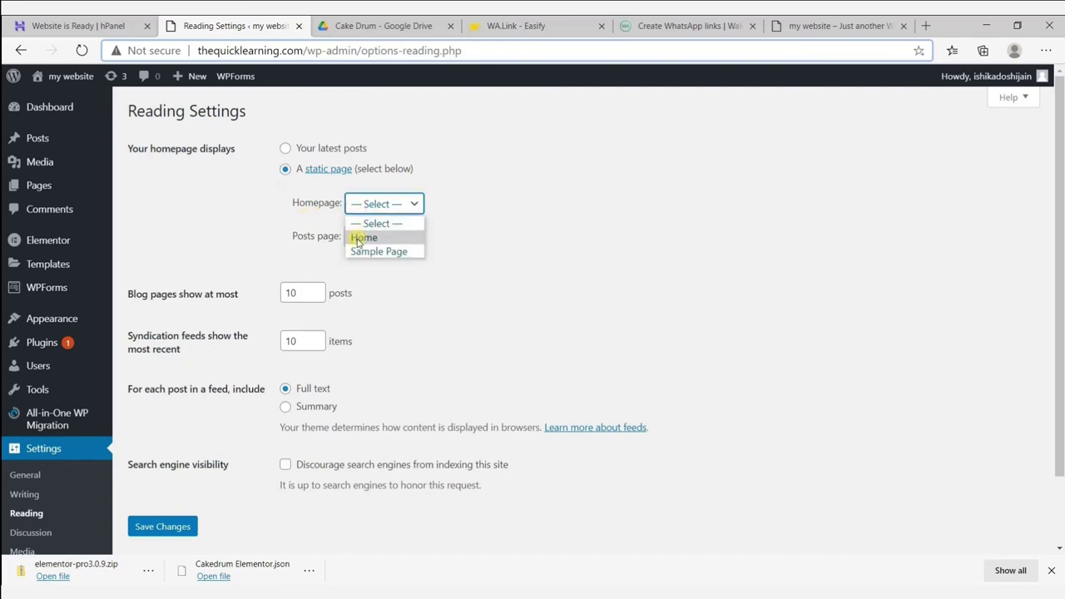
left_click(359, 239)
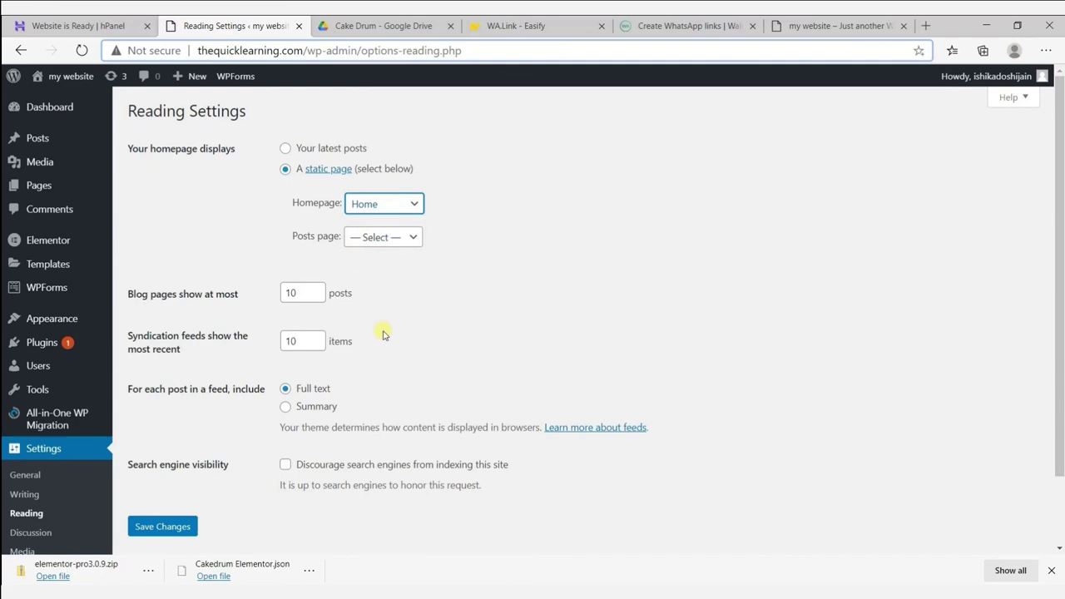
left_click(176, 531)
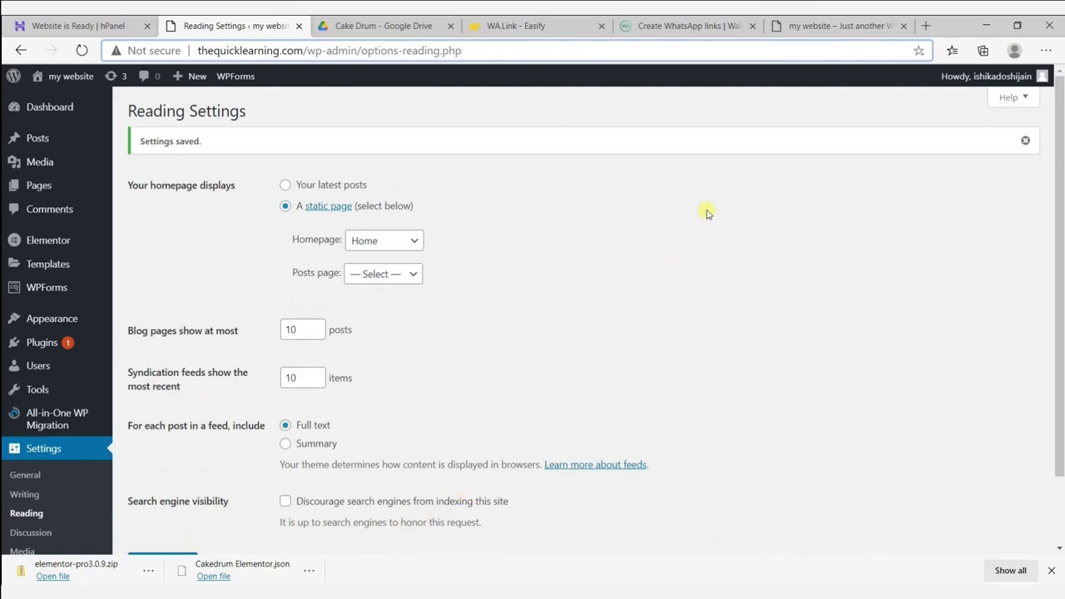
left_click(800, 27)
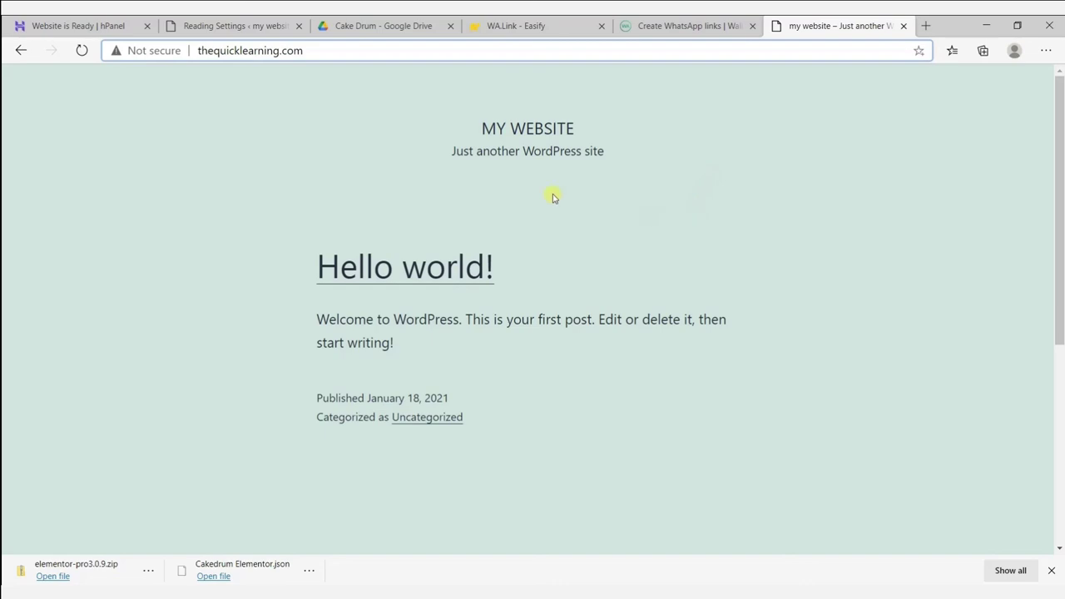
Reload the live site so it shows the cake shop home page.
left_click(80, 50)
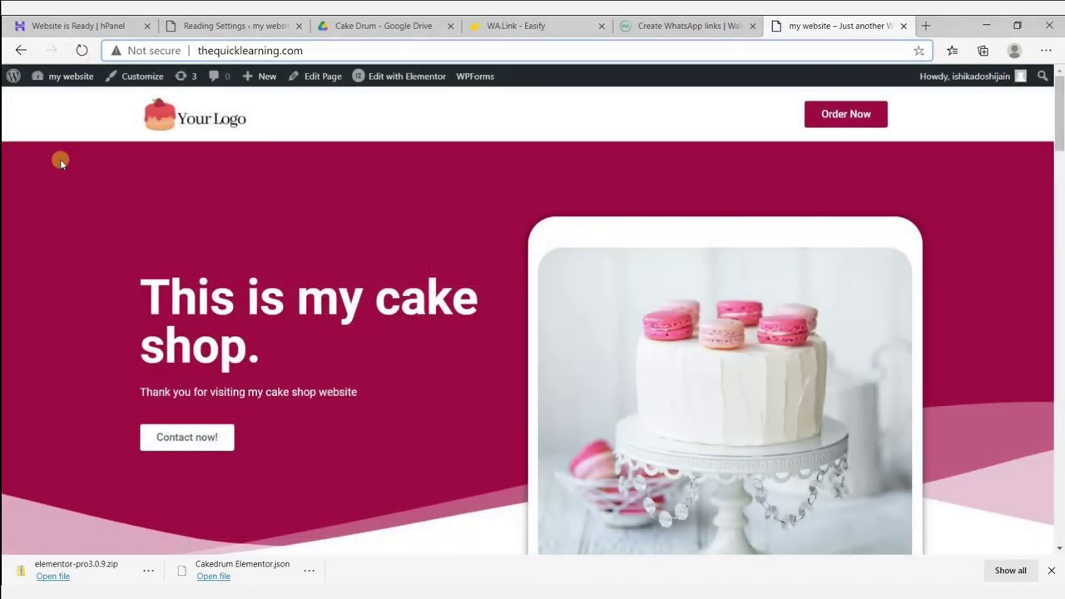